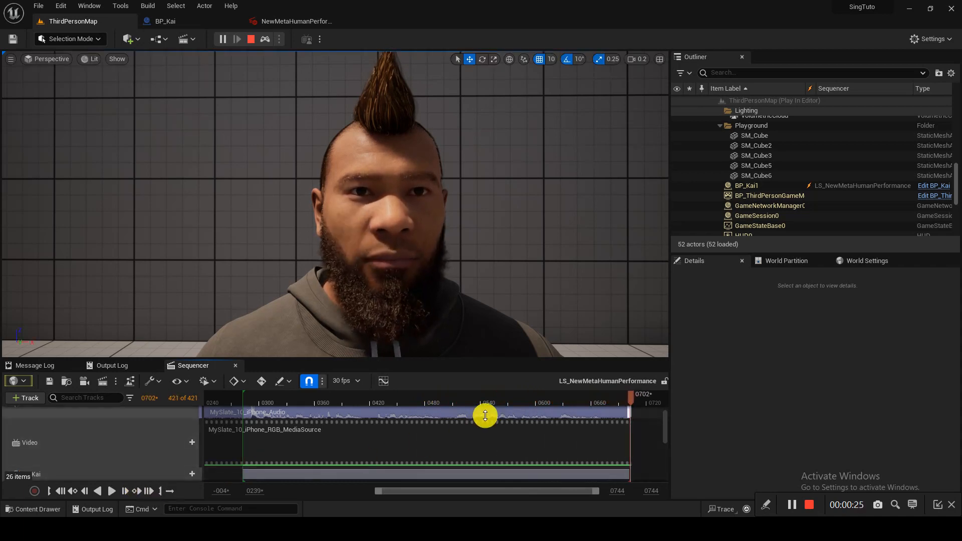
- Close the Sequencer, enlarge the log panel, and dock the Content Browser as a main tab
{"action": "left_click", "coordinate": [235, 366]}
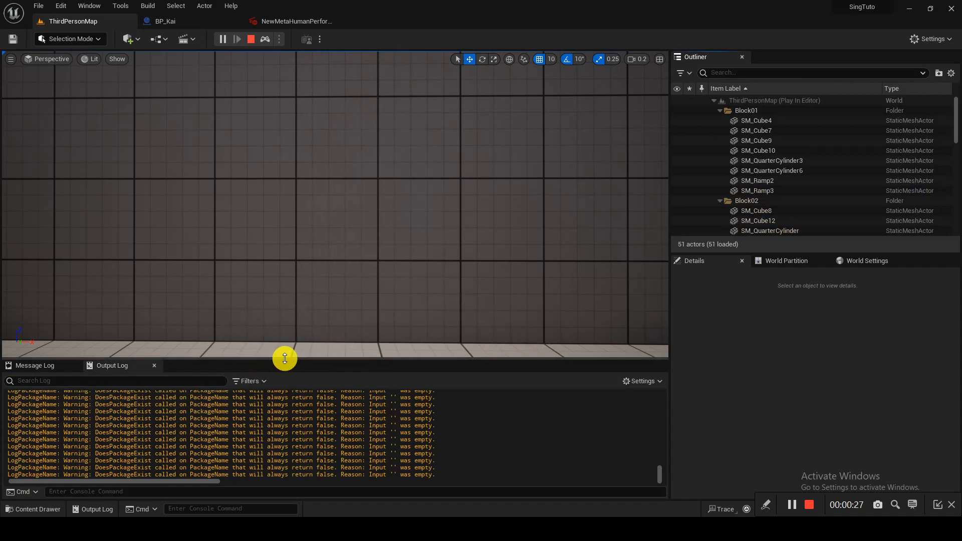
{"action": "left_click_drag", "start_coordinate": [284, 358], "coordinate": [273, 273]}
{"action": "left_click", "coordinate": [48, 279]}
{"action": "left_click", "coordinate": [111, 279]}
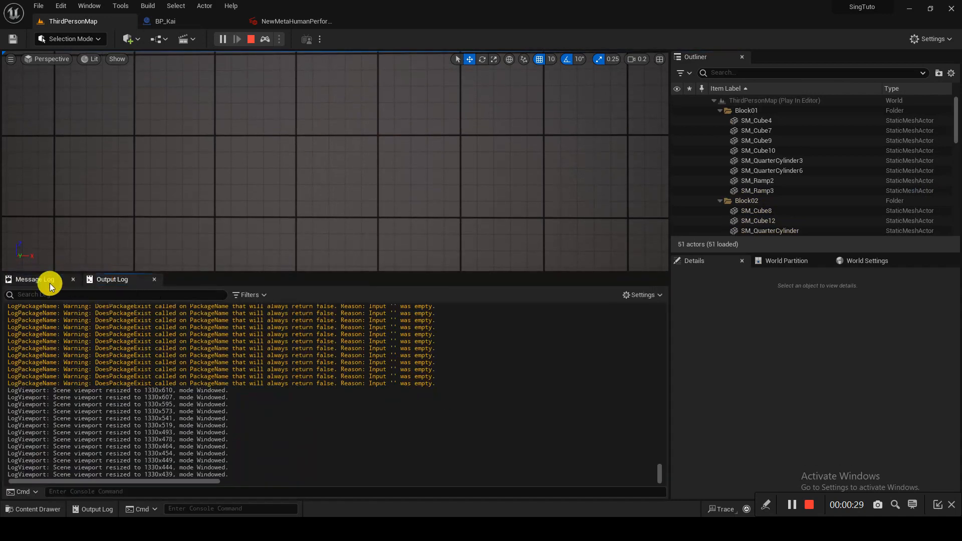
{"action": "left_click", "coordinate": [47, 279]}
{"action": "mouse_move", "coordinate": [391, 21]}
{"action": "left_mouse_down"}
{"action": "mouse_move", "coordinate": [386, 78]}
{"action": "mouse_move", "coordinate": [280, 45]}
{"action": "mouse_move", "coordinate": [373, 25]}
{"action": "left_mouse_up"}
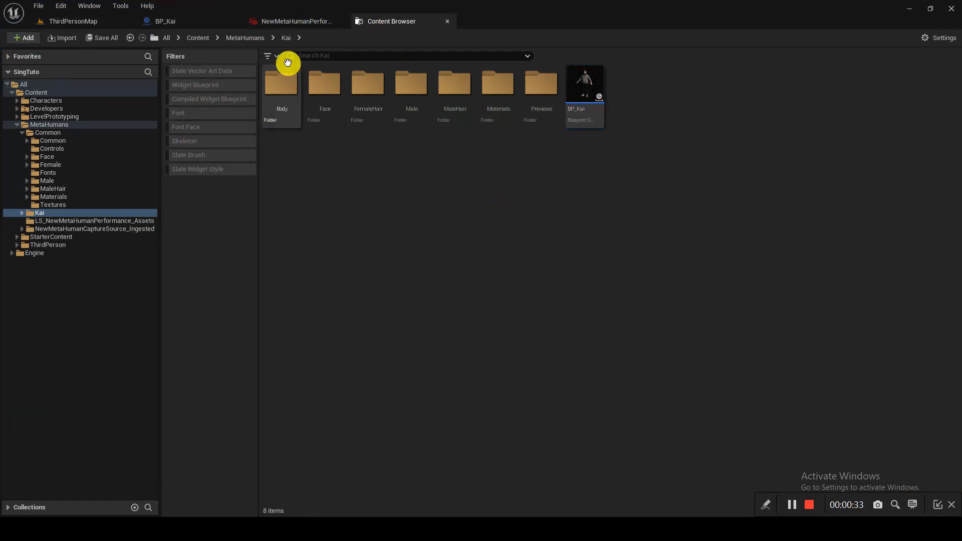
- Browse Content > MetaHumans, inspect the NewMetaHuman folder and animation assets, then return to Content
{"action": "left_click", "coordinate": [199, 37]}
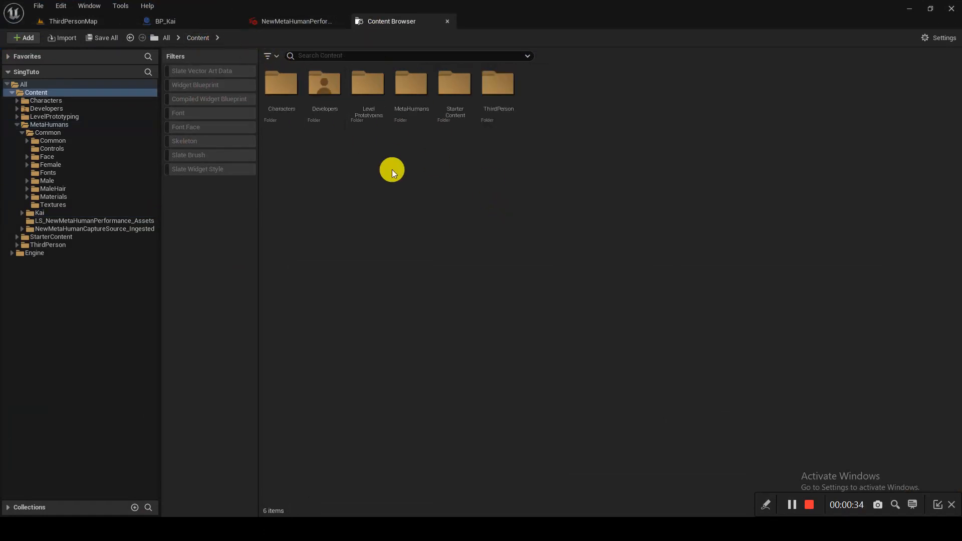
{"action": "double_click", "coordinate": [399, 107]}
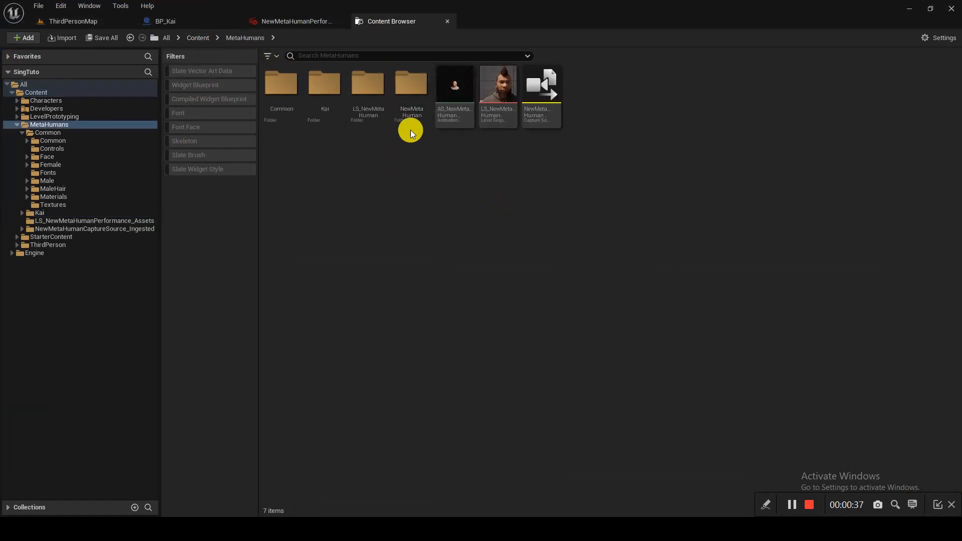
{"action": "left_click", "coordinate": [415, 111]}
{"action": "left_click", "coordinate": [460, 110]}
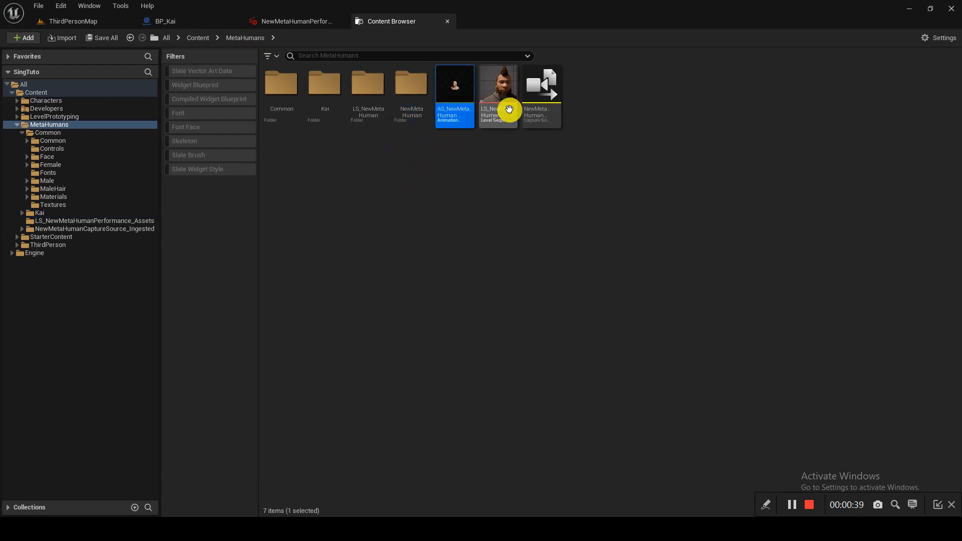
{"action": "left_click", "coordinate": [538, 115], "text": "shift"}
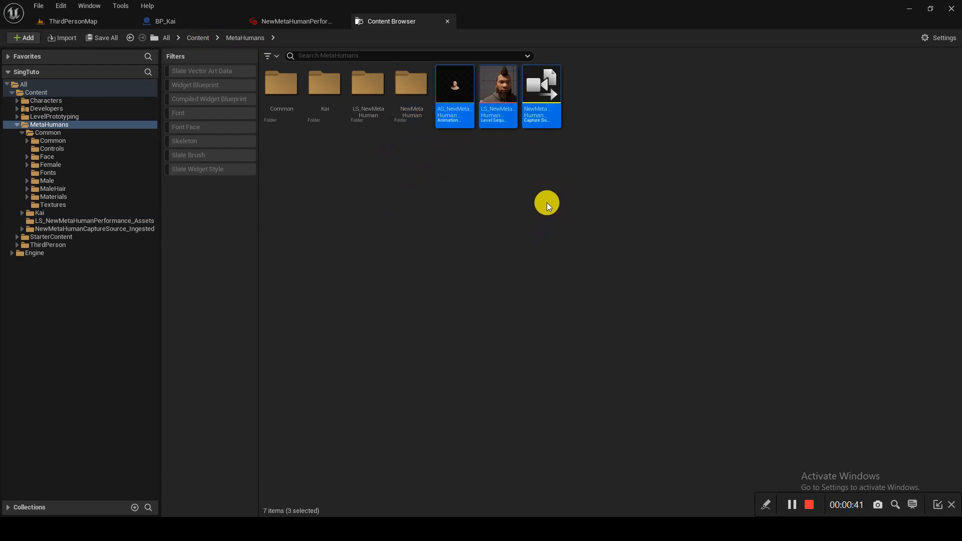
{"action": "left_click", "coordinate": [566, 200]}
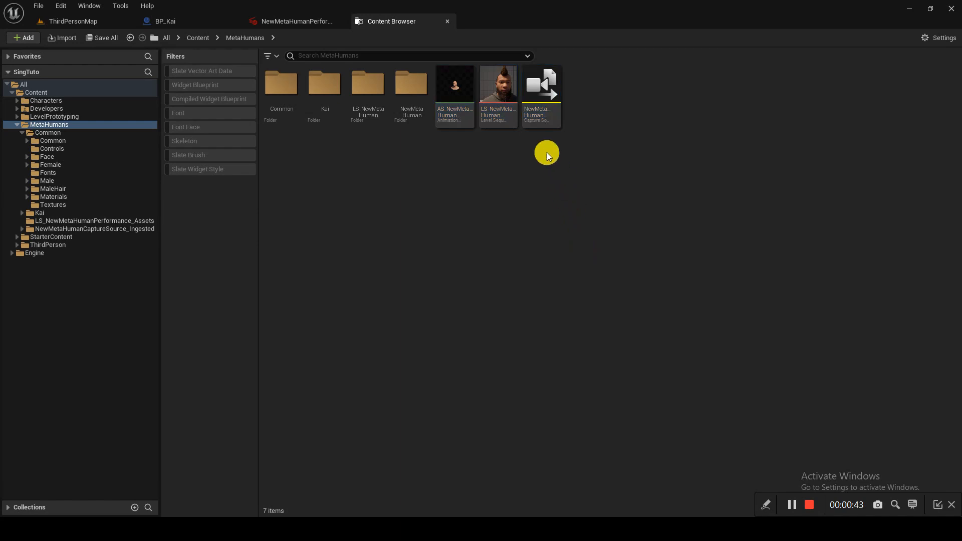
{"action": "left_click", "coordinate": [454, 109]}
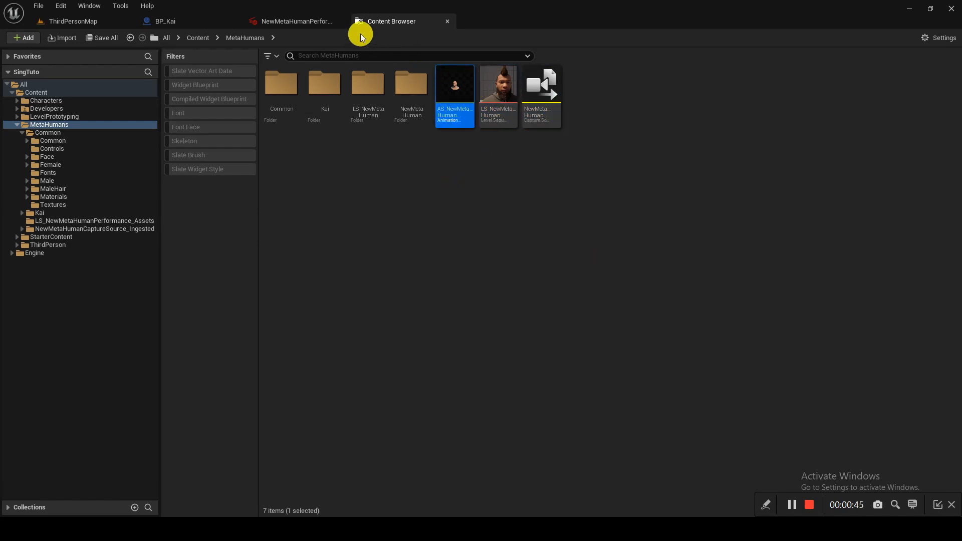
{"action": "left_click", "coordinate": [197, 38]}
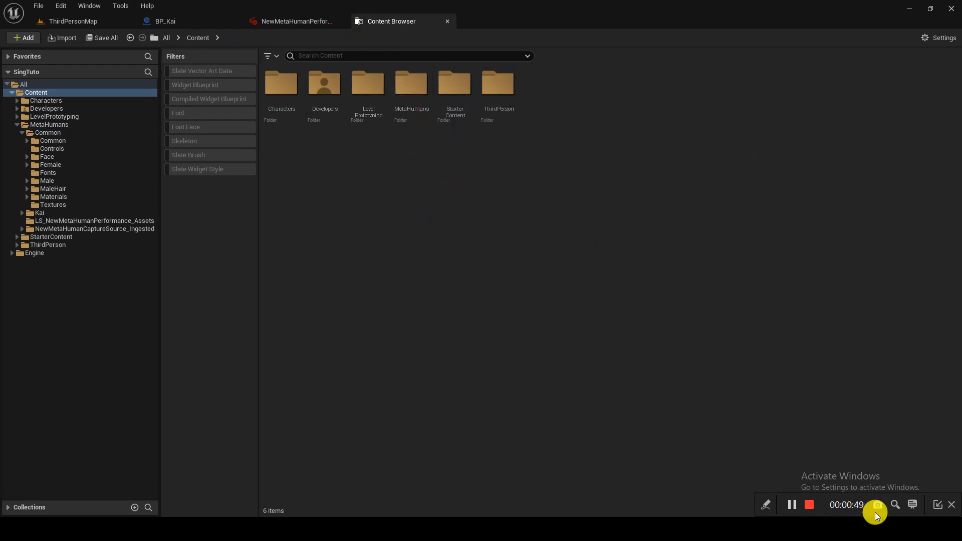
- Open File Explorer, move it aside, and launch Epic Games Launcher from the Start menu
{"action": "key", "text": "super+e"}
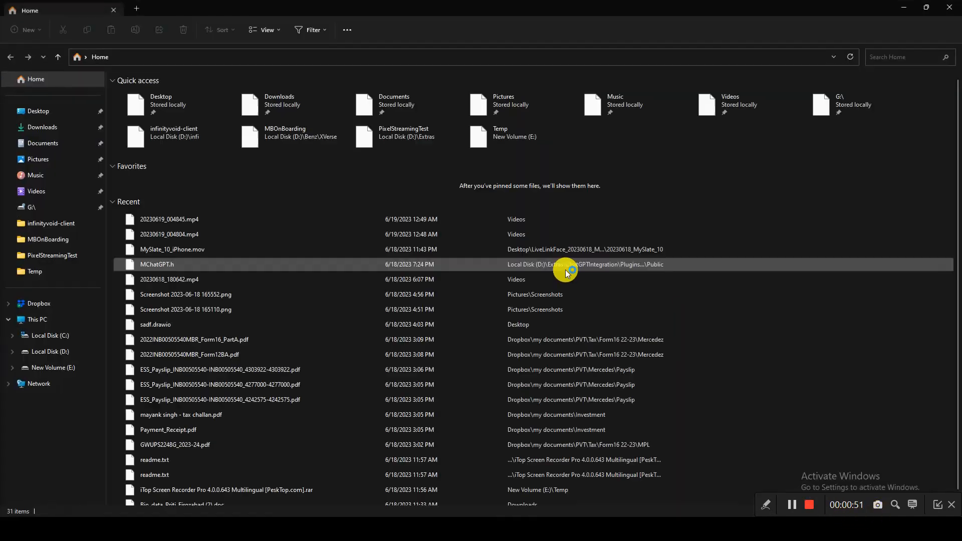
{"action": "left_click_drag", "start_coordinate": [718, 10], "coordinate": [961, 0]}
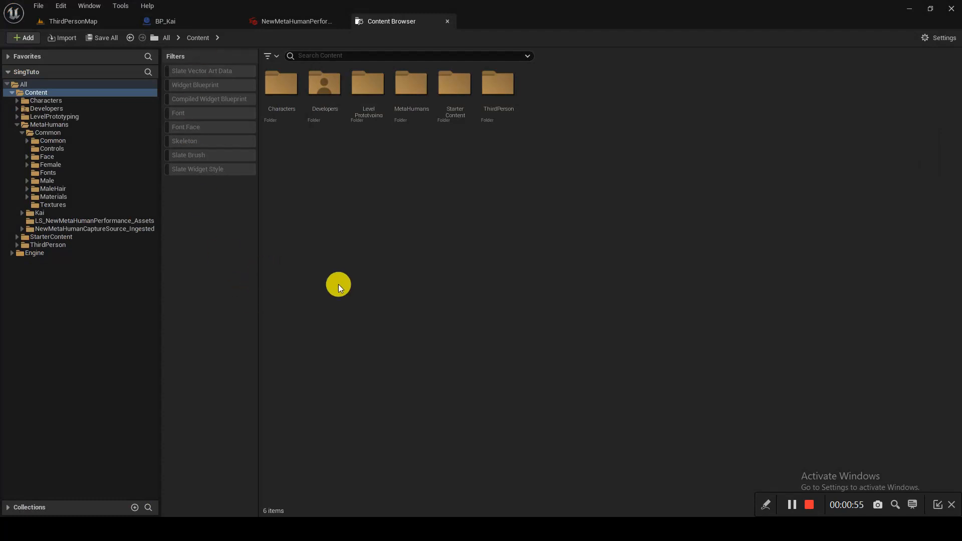
{"action": "key", "text": "super"}
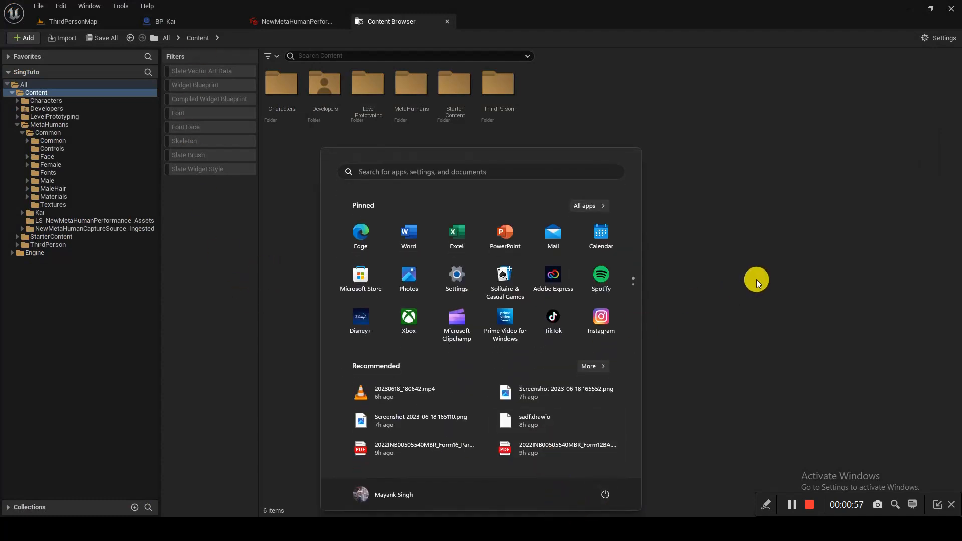
{"action": "type", "text": "epic"}
{"action": "key", "text": "Return"}
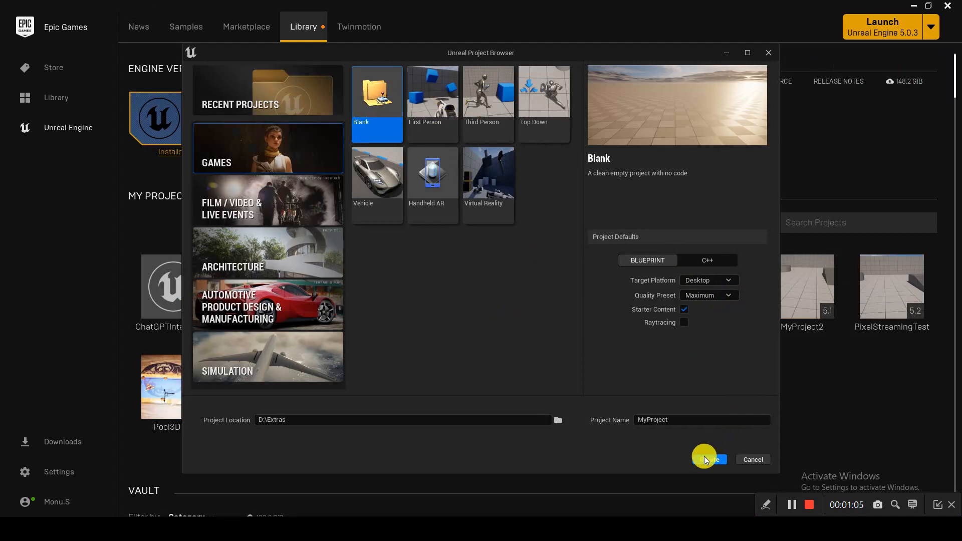
- Create a blank project named MetahumanAnimator without starter content
{"action": "left_click", "coordinate": [706, 421]}
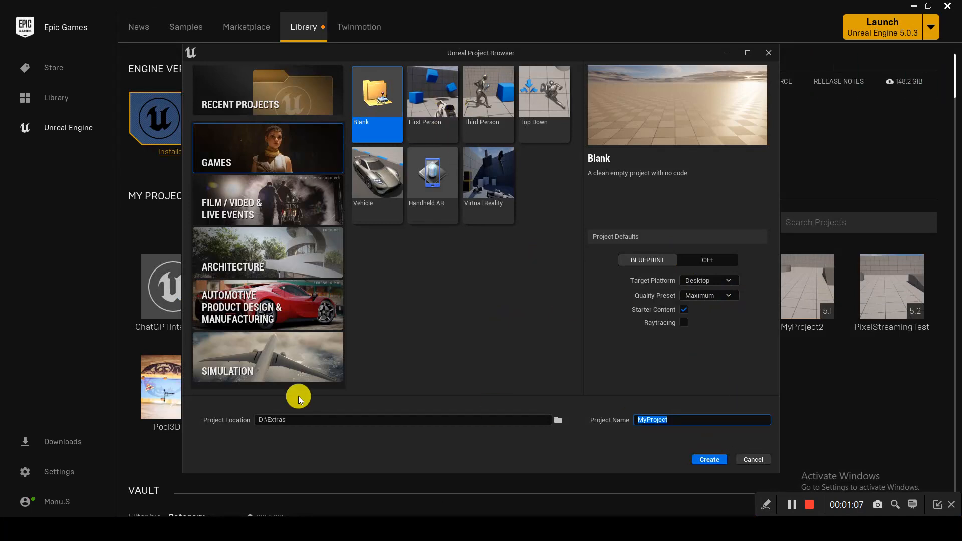
{"action": "type", "text": "MetahumanAnimatorTest"}
{"action": "key", "text": "BackSpace"}
{"action": "key", "text": "BackSpace"}
{"action": "key", "text": "BackSpace"}
{"action": "key", "text": "BackSpace"}
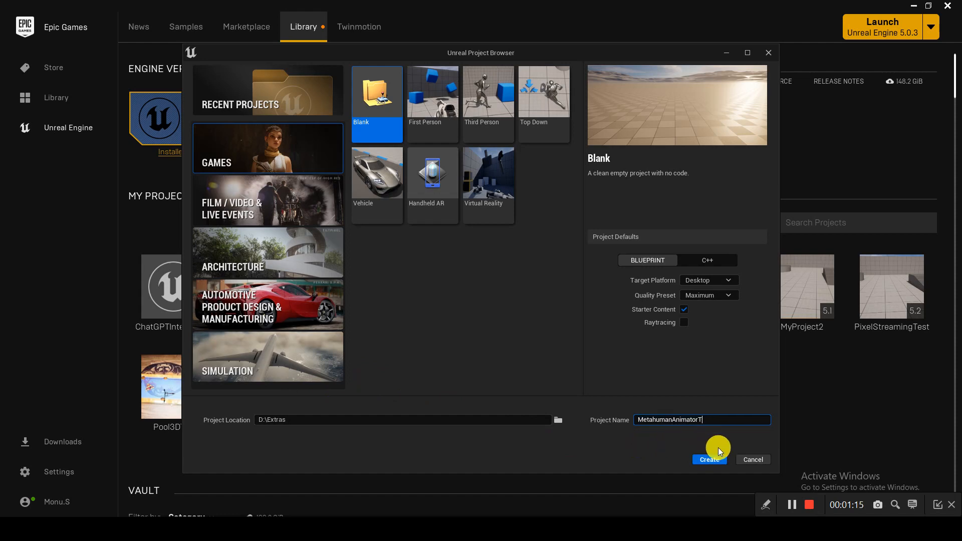
{"action": "left_click", "coordinate": [684, 310]}
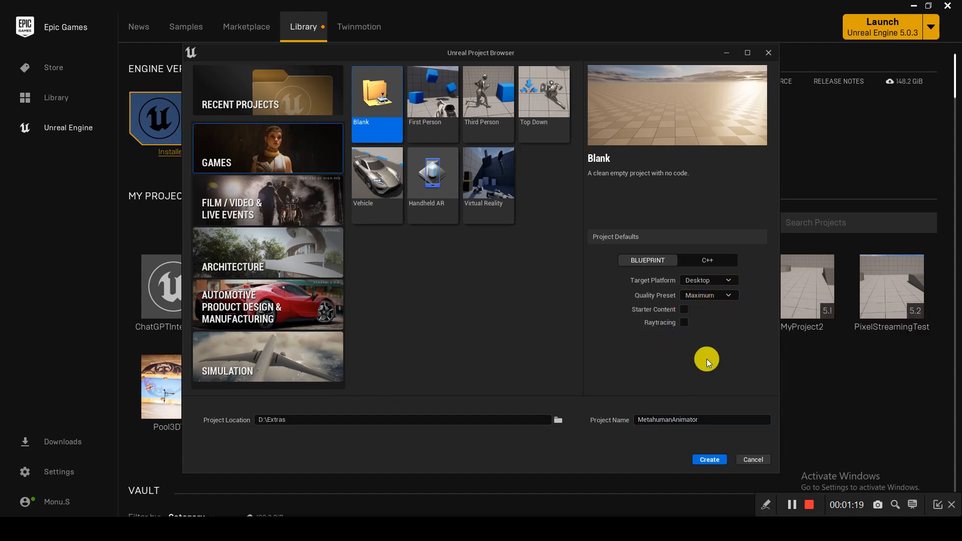
{"action": "left_click", "coordinate": [717, 461]}
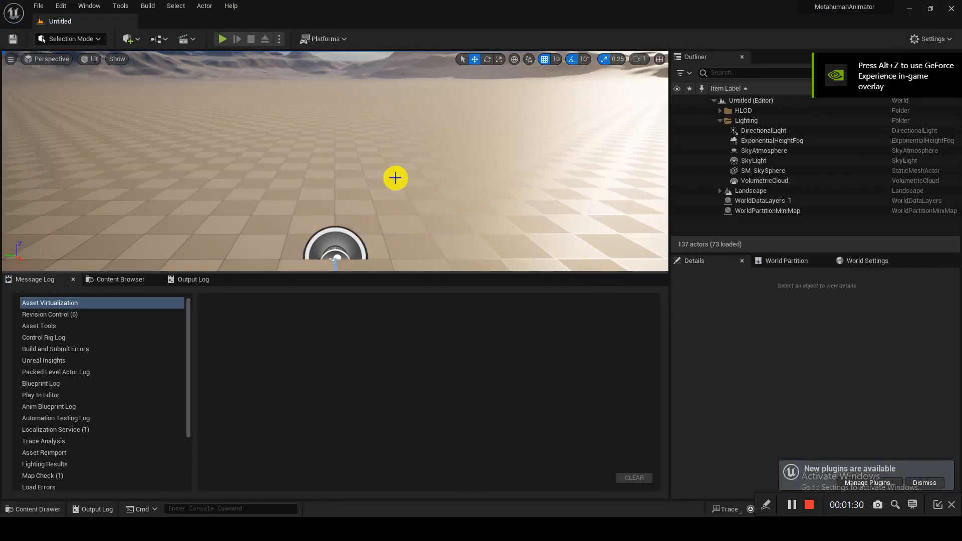
- Enable the MetaHuman plugin through Edit > Plugins, accept the warning, and restart the editor
{"action": "left_click", "coordinate": [58, 6]}
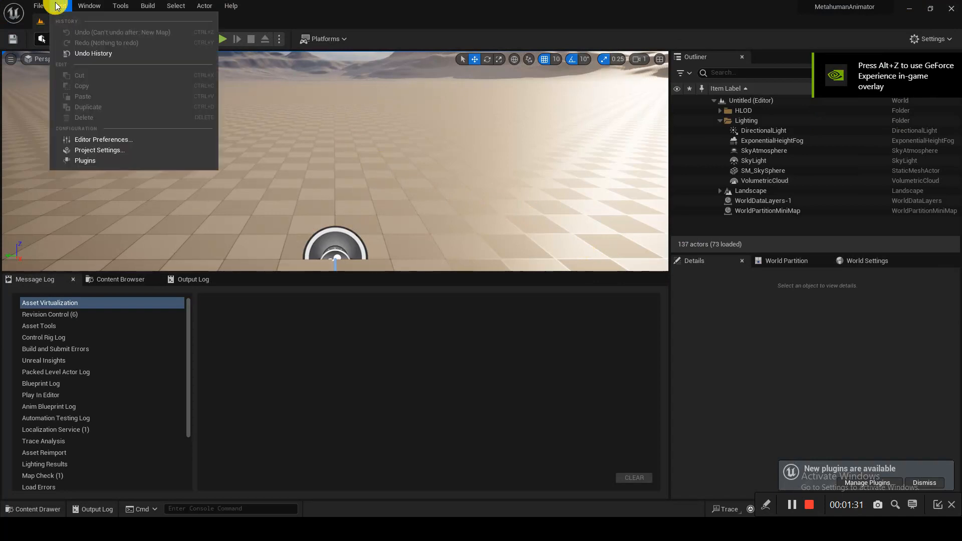
{"action": "left_click", "coordinate": [115, 160]}
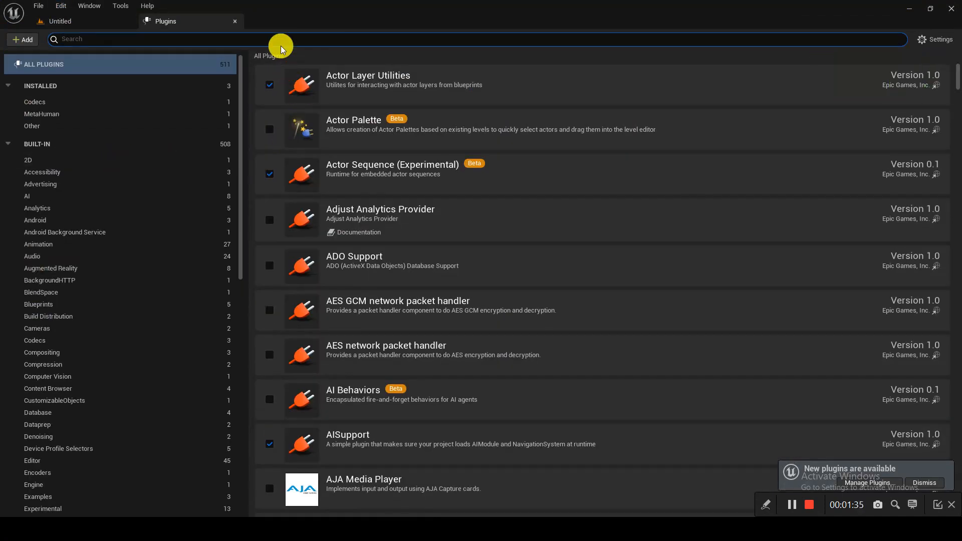
{"action": "type", "text": "metahu"}
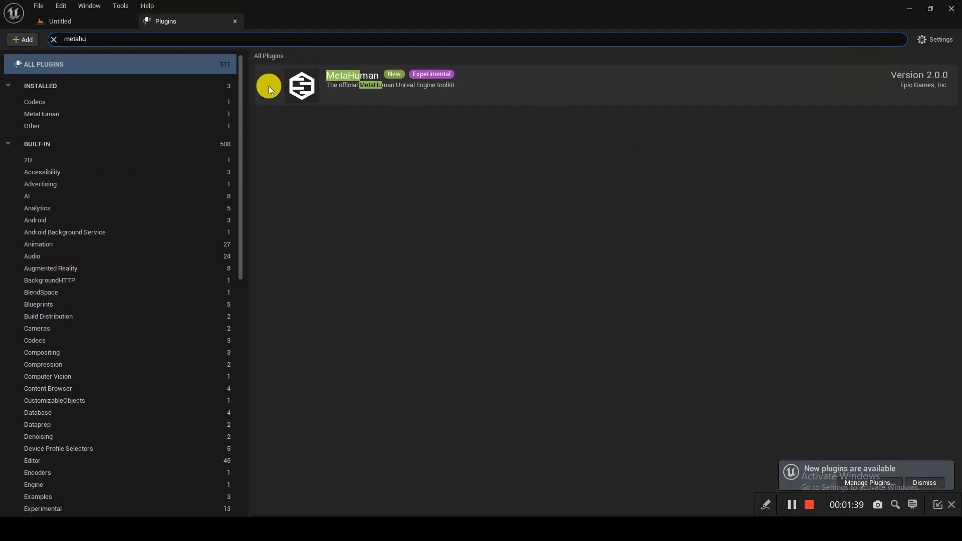
{"action": "left_click", "coordinate": [269, 85]}
{"action": "left_click", "coordinate": [565, 286]}
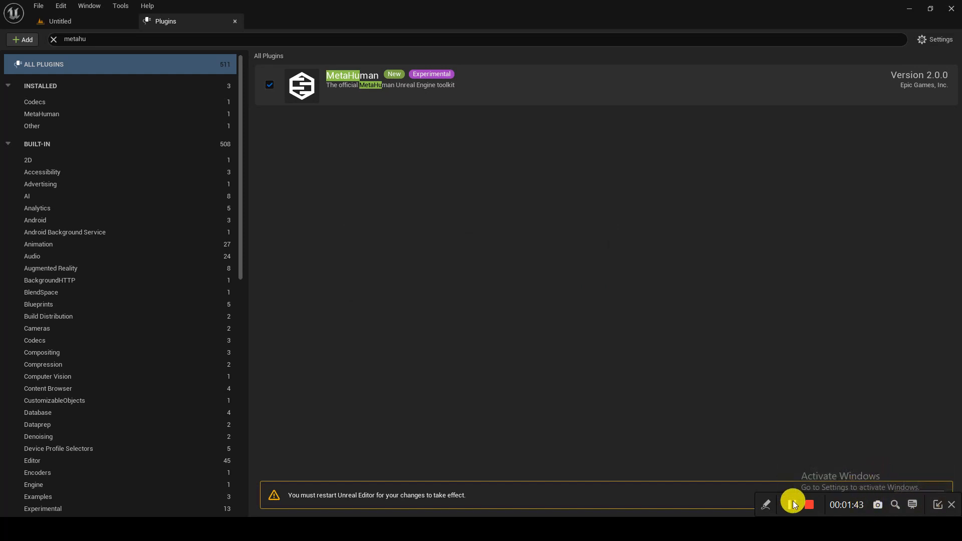
{"action": "left_click", "coordinate": [938, 505]}
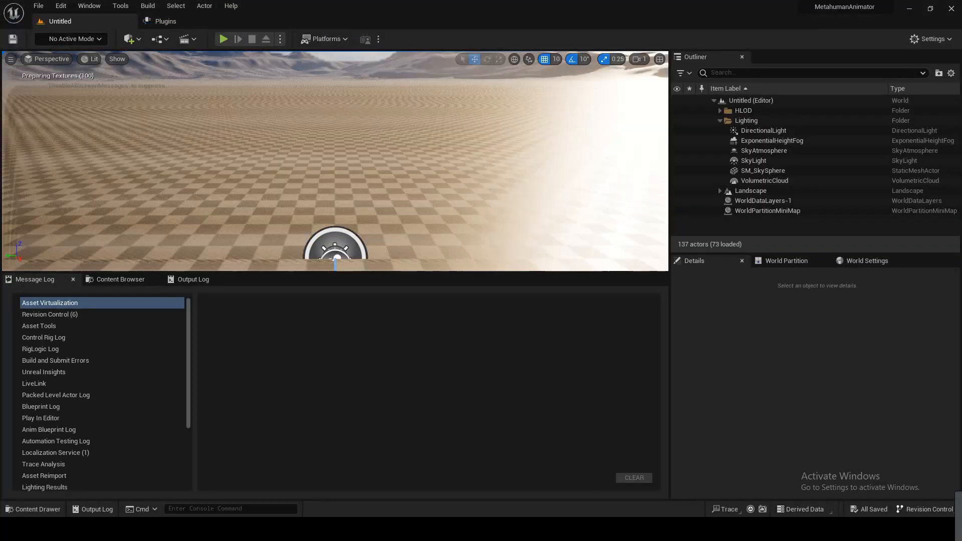
{"action": "left_click_drag", "start_coordinate": [488, 1], "coordinate": [458, 309]}
- Open the LiveLinkFace capture's 20230618_MySlate_10 folder and play MySlate_10_iPhone.mov
{"action": "double_click", "coordinate": [458, 308]}
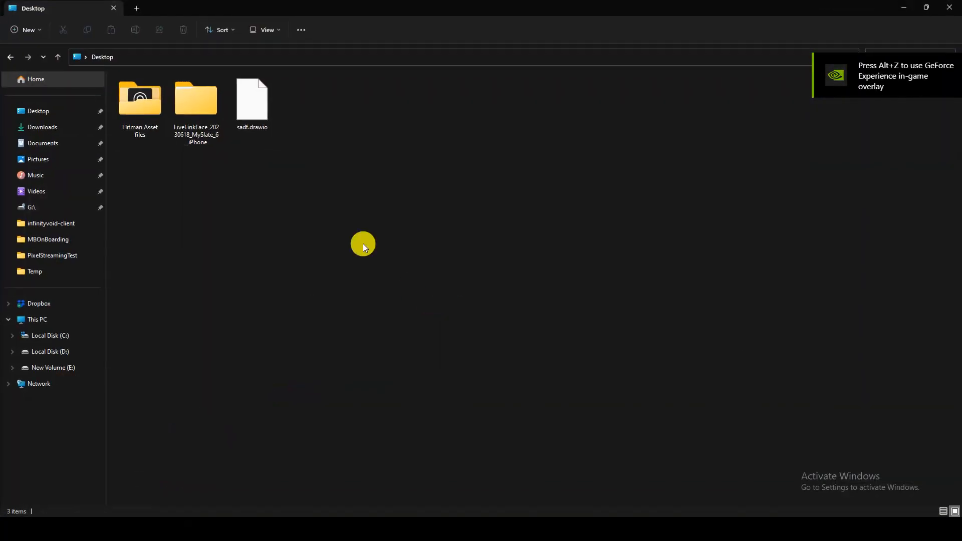
{"action": "double_click", "coordinate": [218, 115]}
{"action": "double_click", "coordinate": [171, 95]}
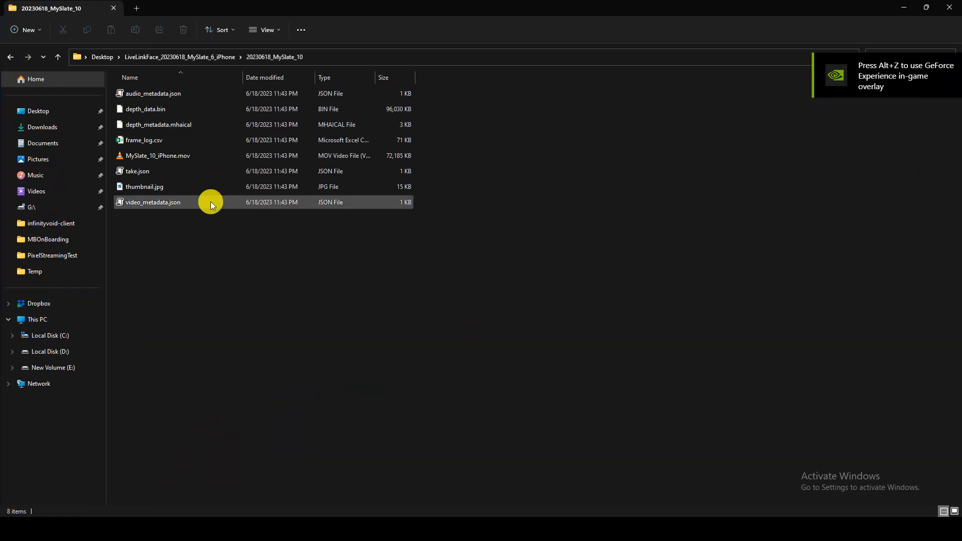
{"action": "double_click", "coordinate": [198, 155]}
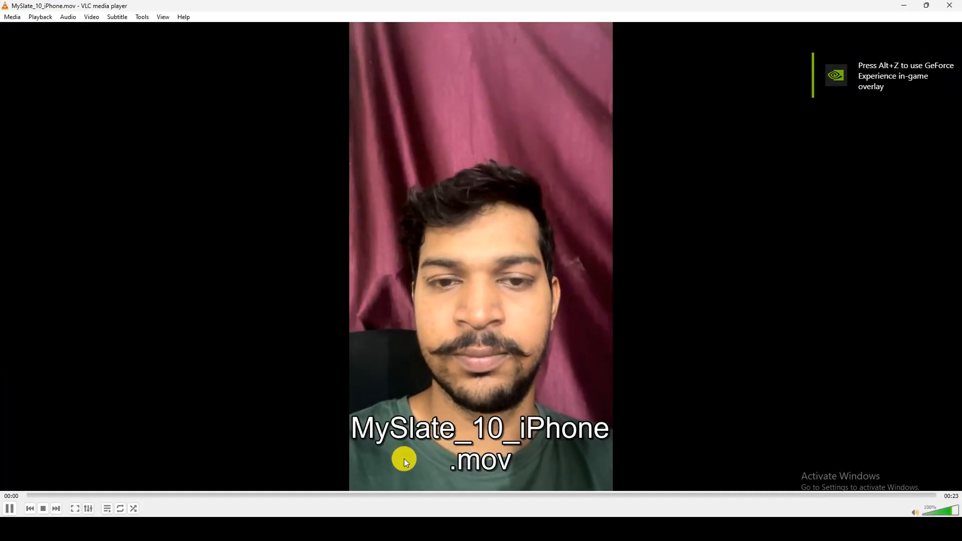
- Scrub through the video, pause near the start, and close VLC
{"action": "left_click_drag", "start_coordinate": [370, 494], "coordinate": [758, 513]}
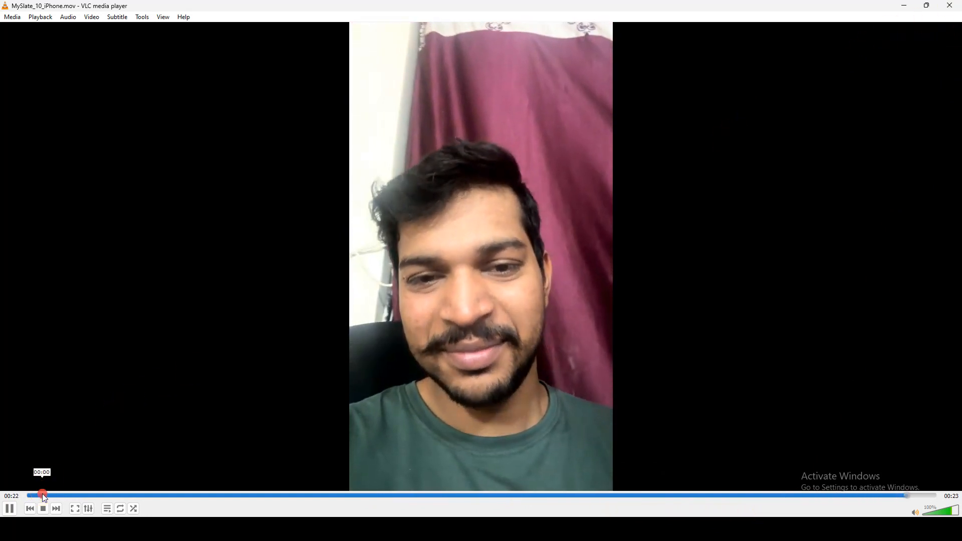
{"action": "left_click", "coordinate": [42, 494]}
{"action": "key", "text": "space"}
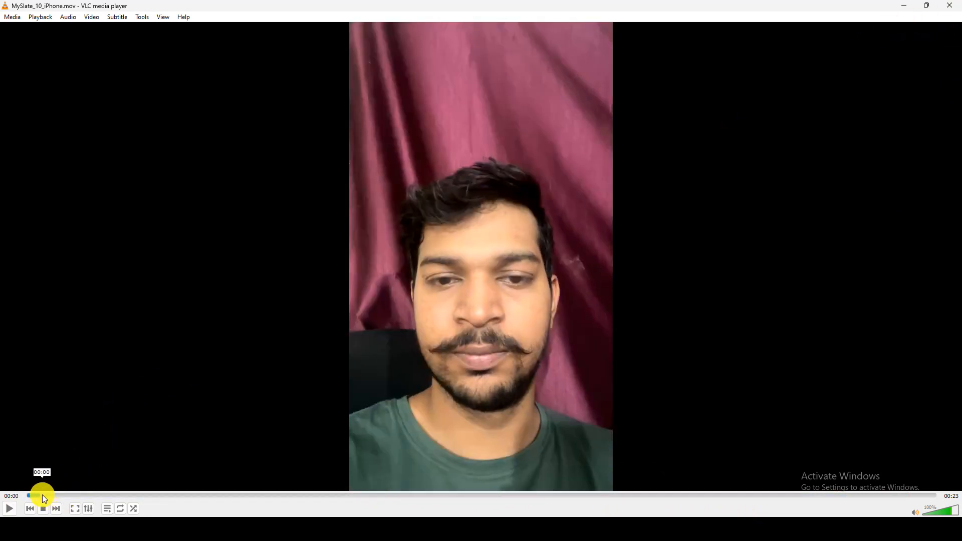
{"action": "left_click_drag", "start_coordinate": [38, 495], "coordinate": [681, 501]}
{"action": "left_click", "coordinate": [949, 6]}
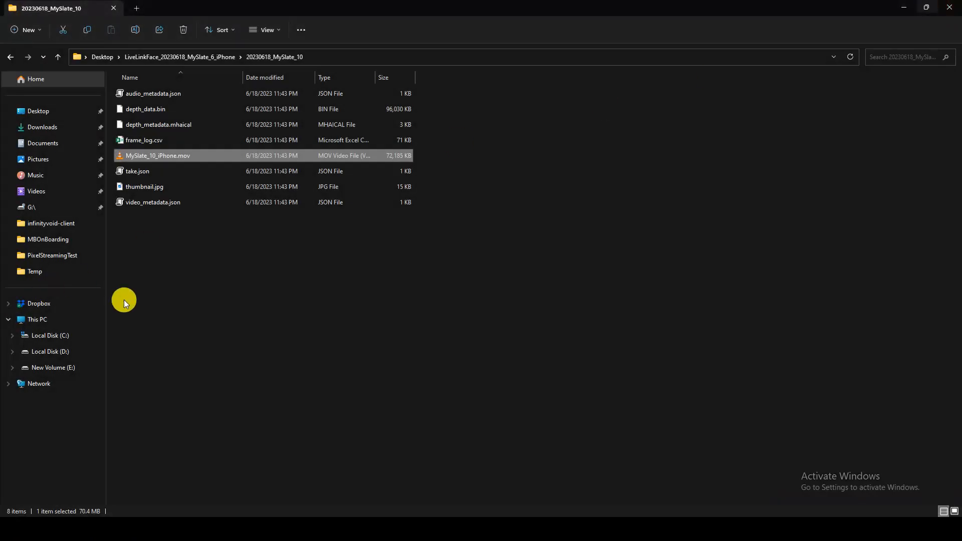
- Enable the missing MetaHuman project settings, show the Content folder, and restart the editor
{"action": "key", "text": "alt+Tab"}
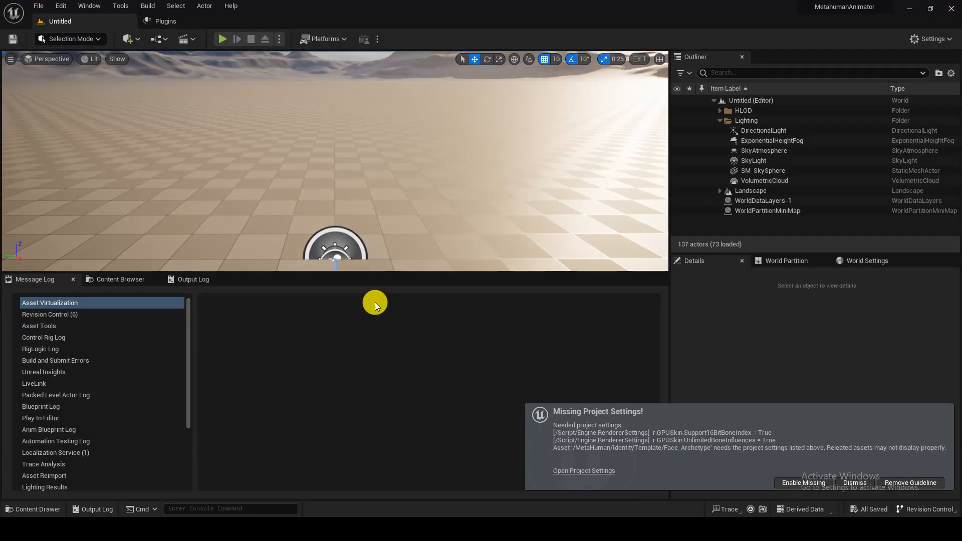
{"action": "left_click", "coordinate": [806, 481]}
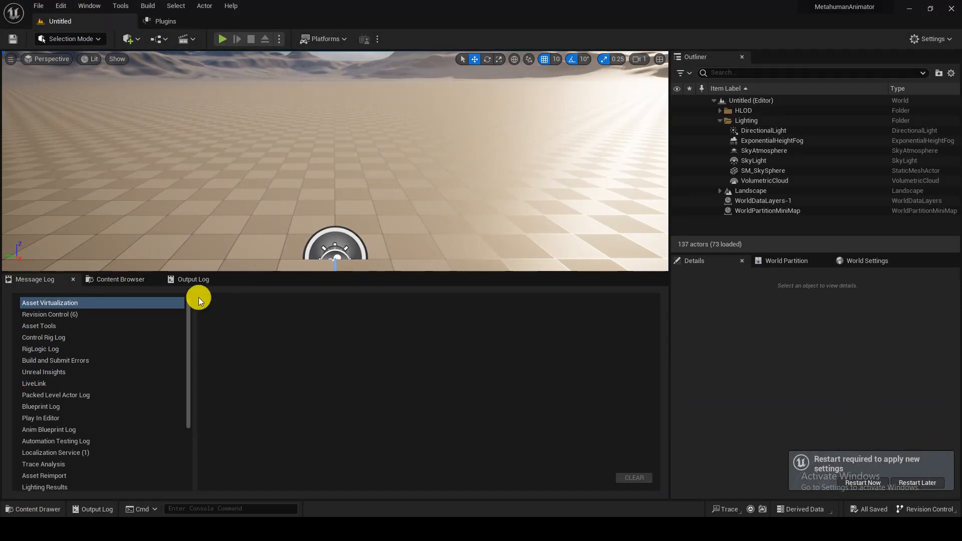
{"action": "left_click", "coordinate": [125, 279]}
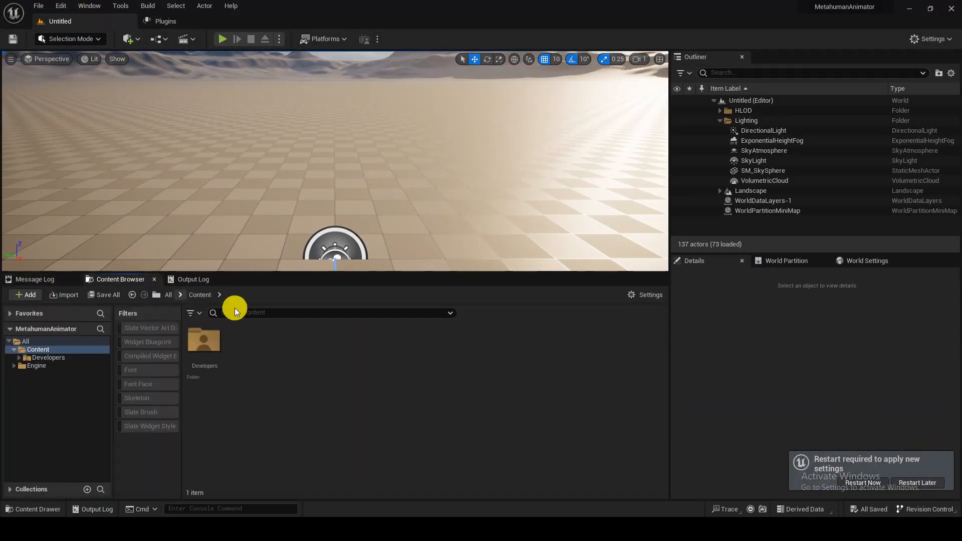
{"action": "left_click", "coordinate": [874, 486]}
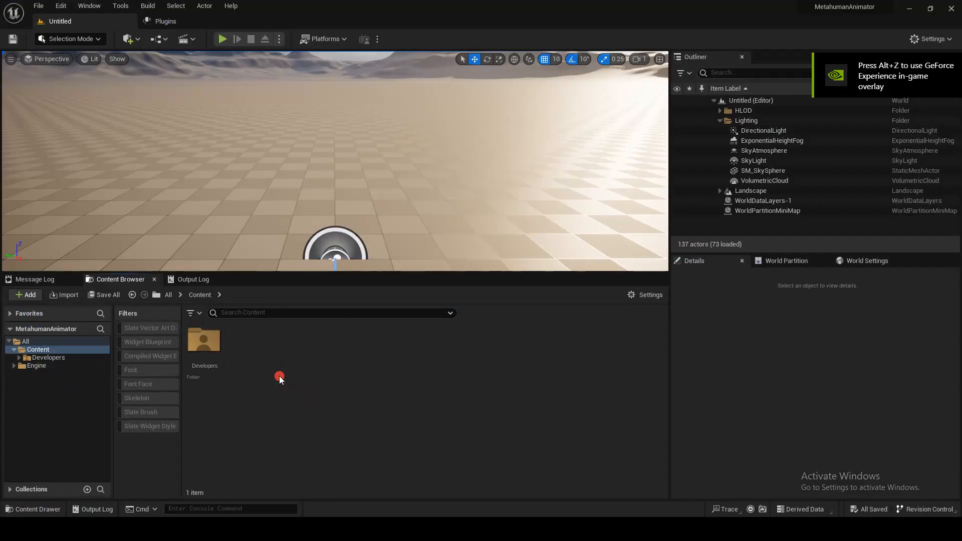
- Create a MetaHuman Animator Capture Source named NewMetaHumanCaptureSource in Content and open it
{"action": "left_click", "coordinate": [61, 5]}
{"action": "right_click", "coordinate": [379, 390]}
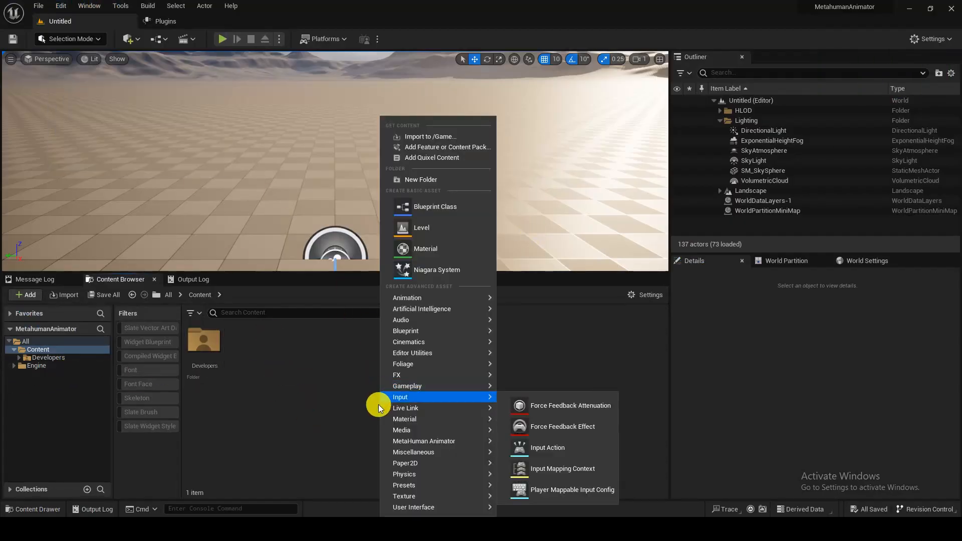
{"action": "mouse_move", "coordinate": [423, 443]}
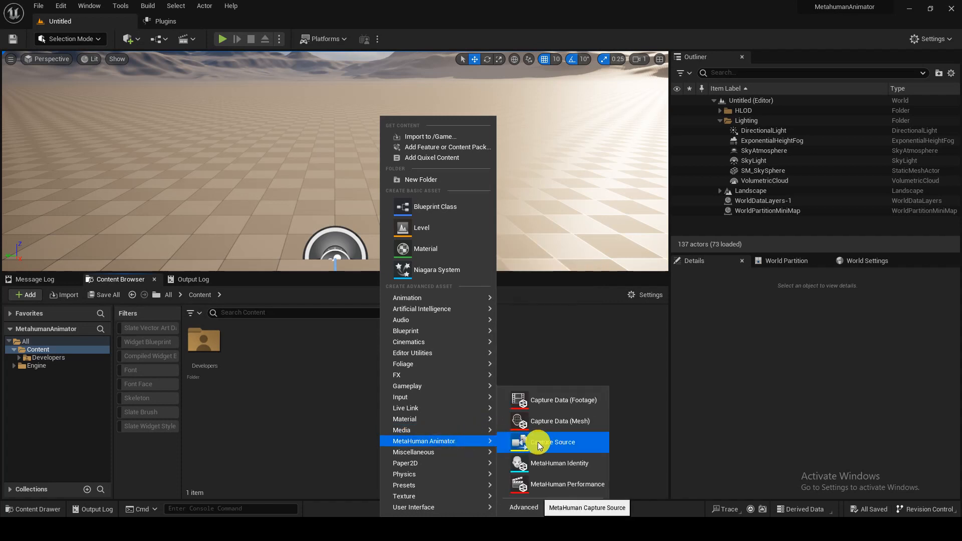
{"action": "left_click", "coordinate": [548, 444]}
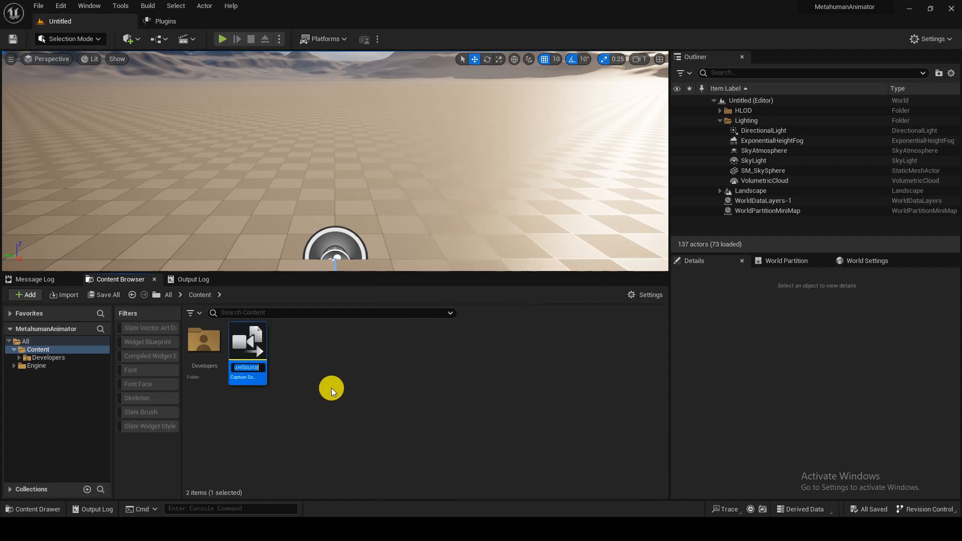
{"action": "key", "text": "Return"}
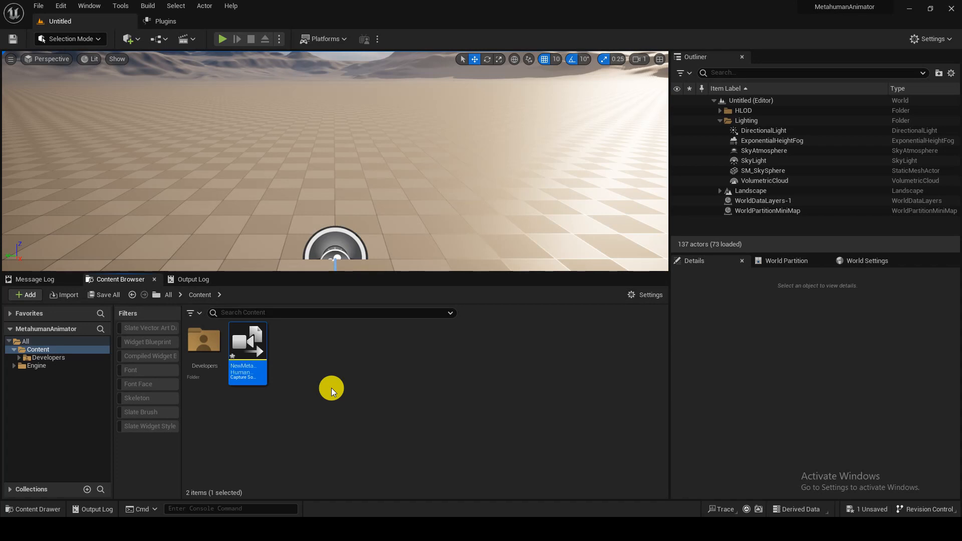
{"action": "double_click", "coordinate": [261, 341]}
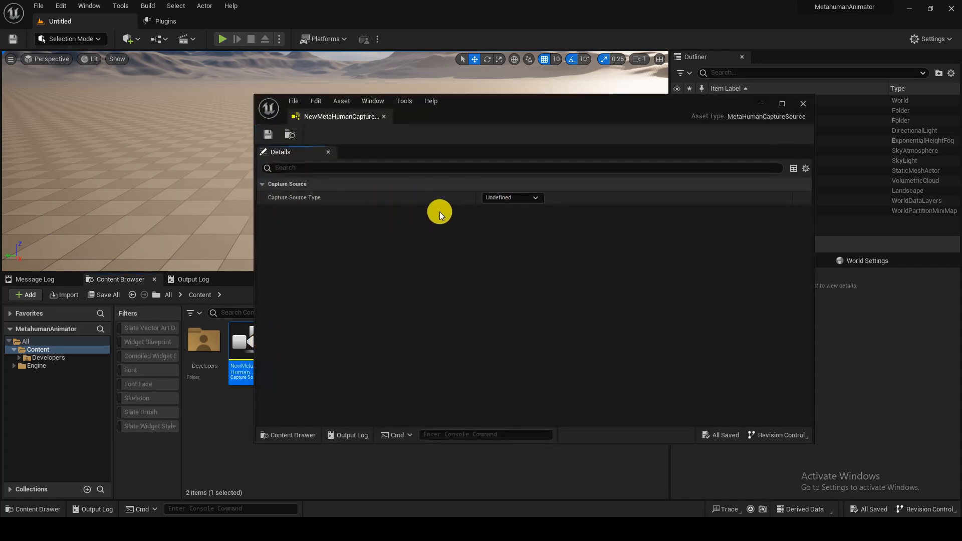
- Set the source type to LiveLinkFace Archives with storage path Desktop/LiveLinkFace_20230618_MySlate_6_iPhone
{"action": "left_click", "coordinate": [501, 199]}
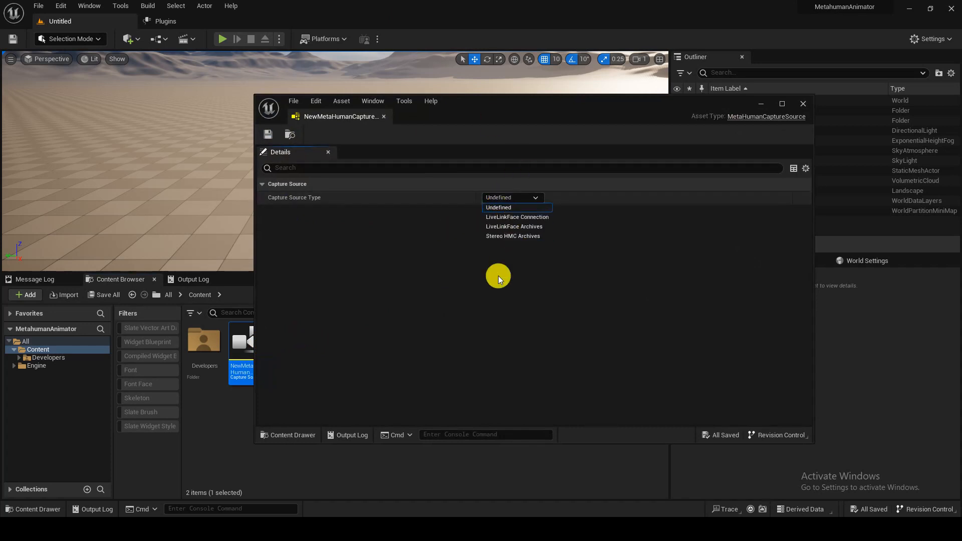
{"action": "left_click", "coordinate": [537, 226]}
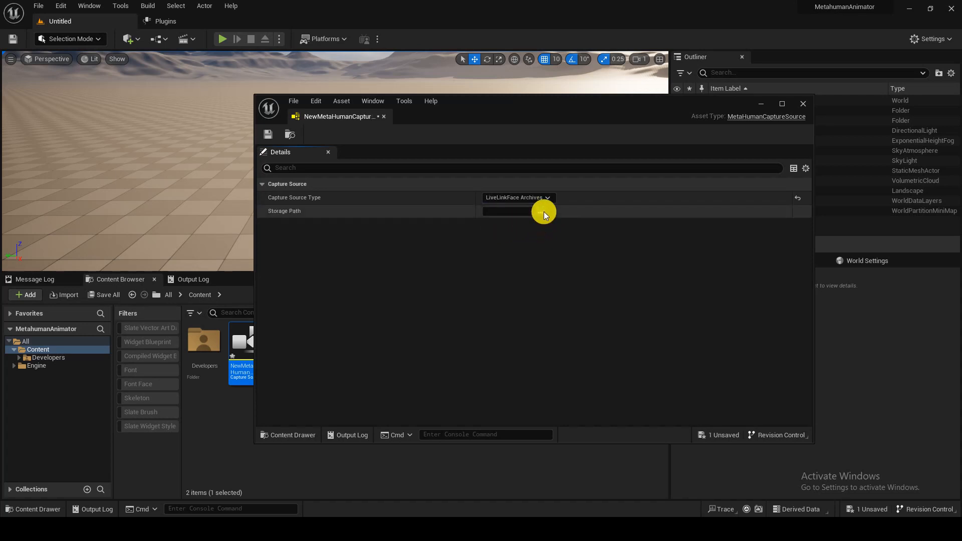
{"action": "left_click", "coordinate": [543, 211]}
{"action": "left_click", "coordinate": [317, 189]}
{"action": "left_click", "coordinate": [424, 193]}
{"action": "double_click", "coordinate": [425, 193]}
{"action": "left_click", "coordinate": [807, 499]}
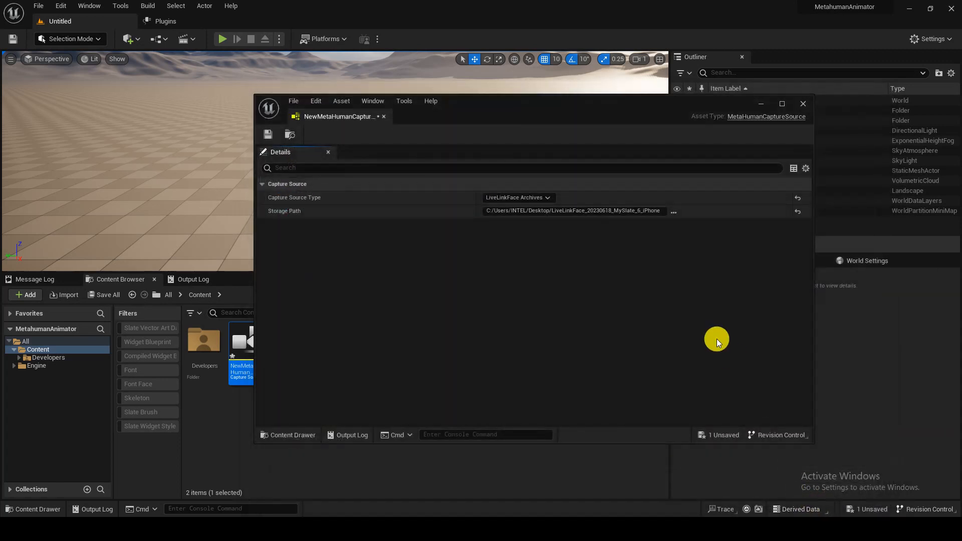
- Save the capture source asset and close its editor
{"action": "left_click", "coordinate": [269, 139]}
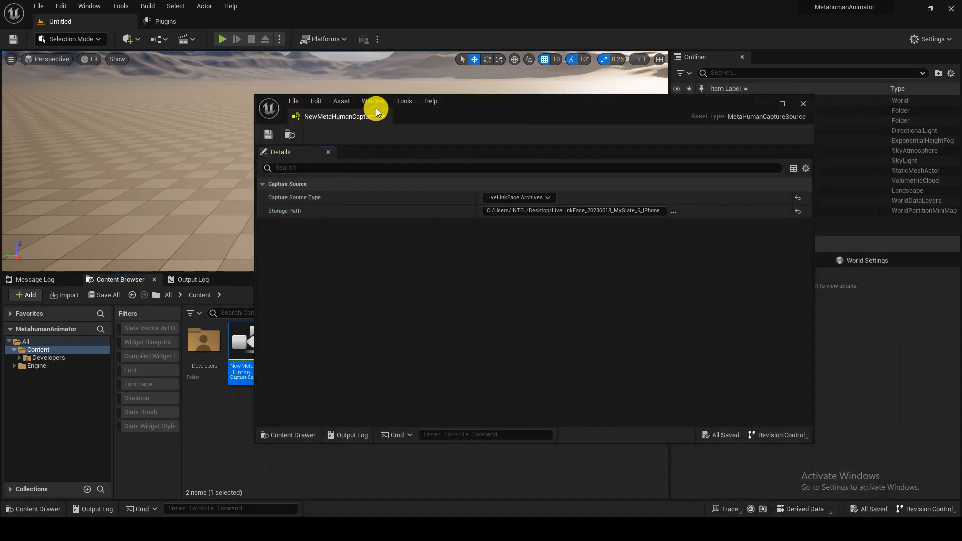
{"action": "left_click", "coordinate": [803, 104]}
{"action": "left_click", "coordinate": [311, 348]}
{"action": "right_click", "coordinate": [310, 348]}
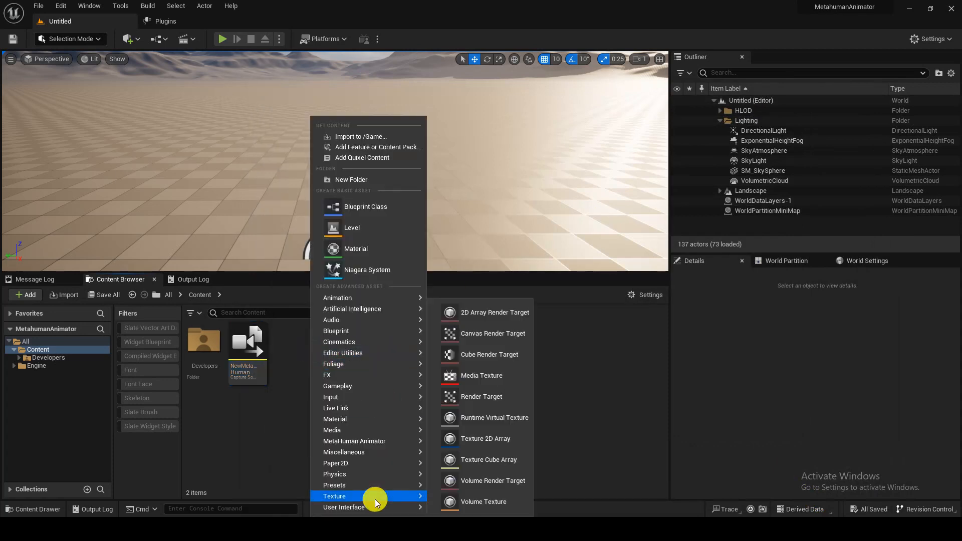
{"action": "left_click", "coordinate": [225, 289]}
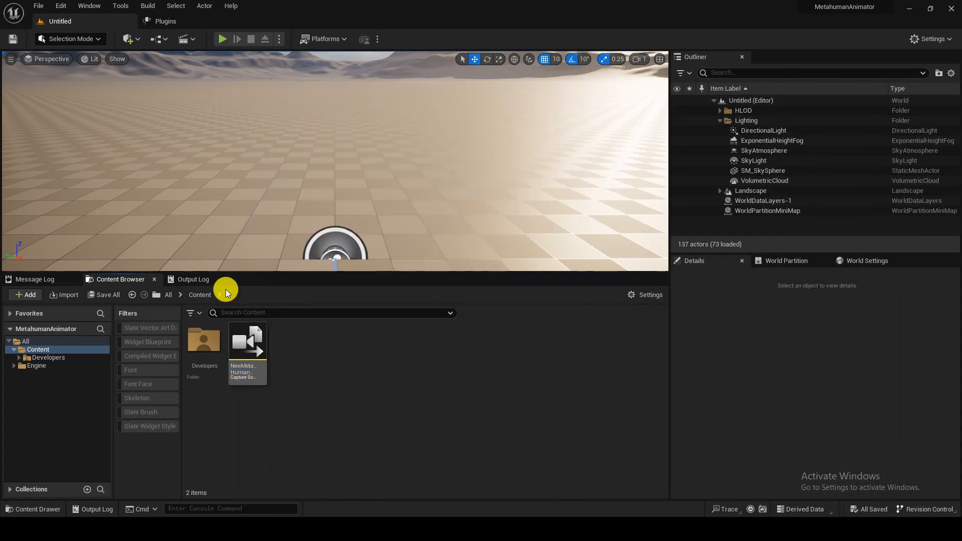
{"action": "left_click", "coordinate": [120, 6]}
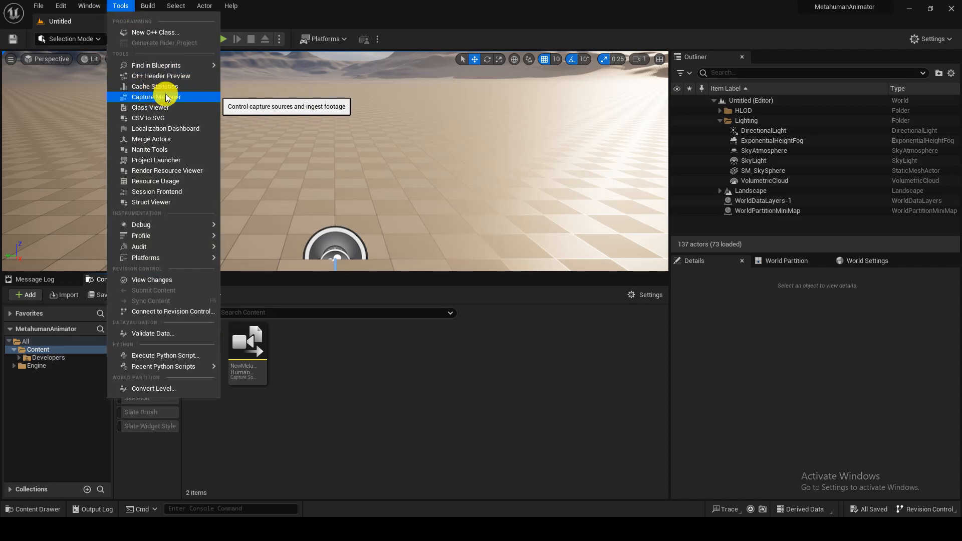
- Queue and import the MySlate_10_iPhone take from NewMetaHumanCaptureSource in the Capture Manager
{"action": "left_click", "coordinate": [188, 101]}
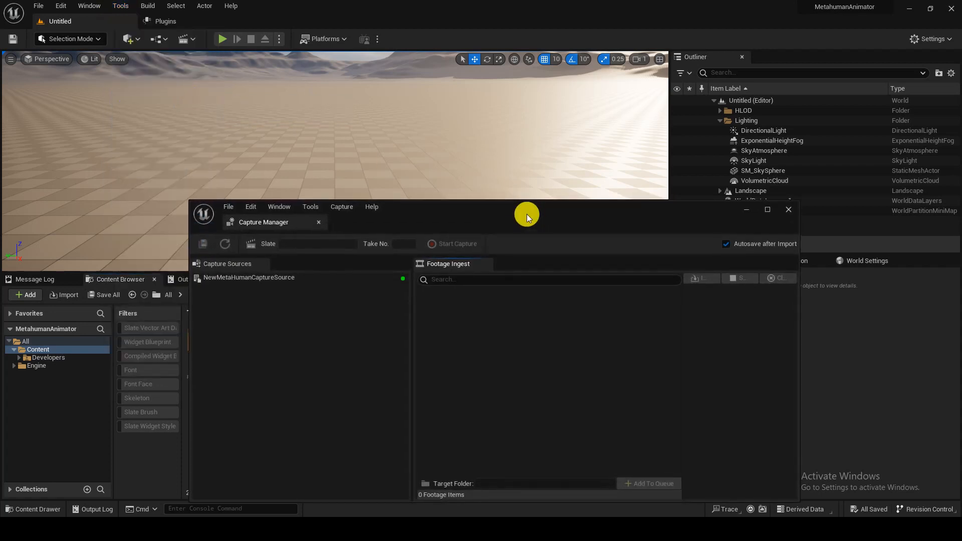
{"action": "left_click_drag", "start_coordinate": [526, 213], "coordinate": [639, 161]}
{"action": "left_click", "coordinate": [392, 232]}
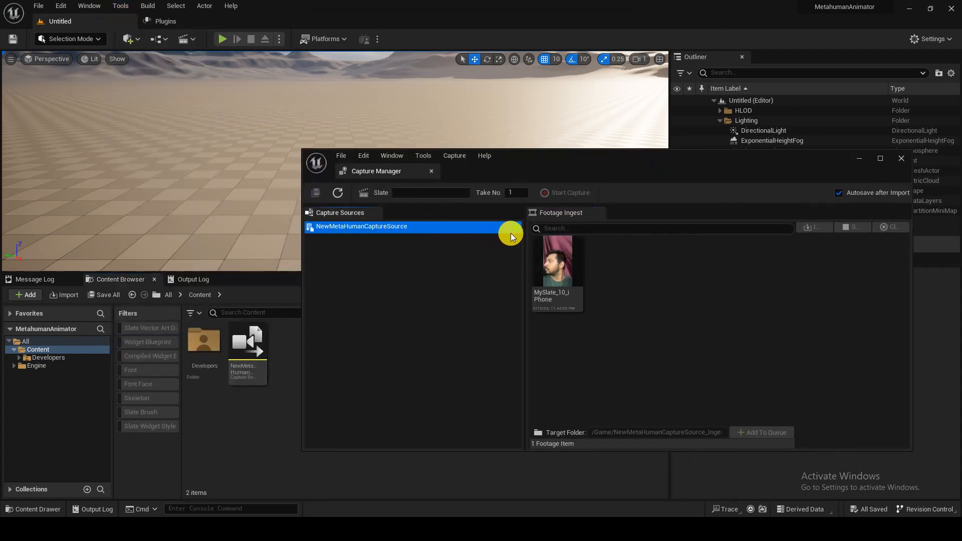
{"action": "left_click", "coordinate": [549, 274]}
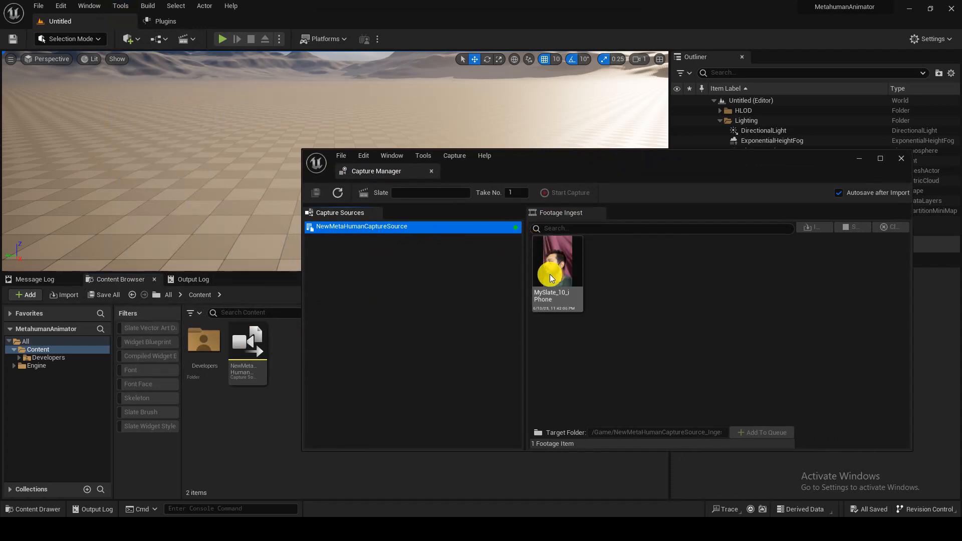
{"action": "left_click", "coordinate": [762, 431]}
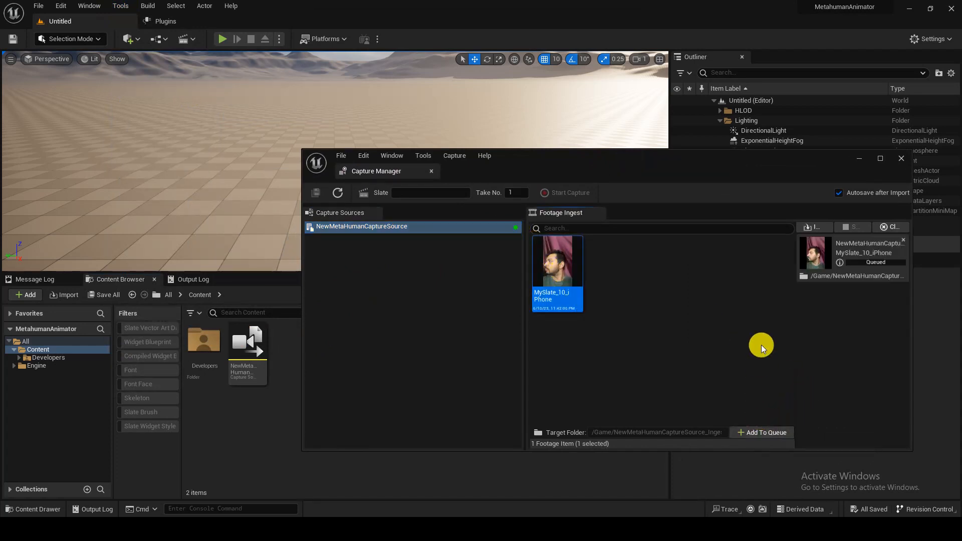
{"action": "left_click", "coordinate": [817, 224]}
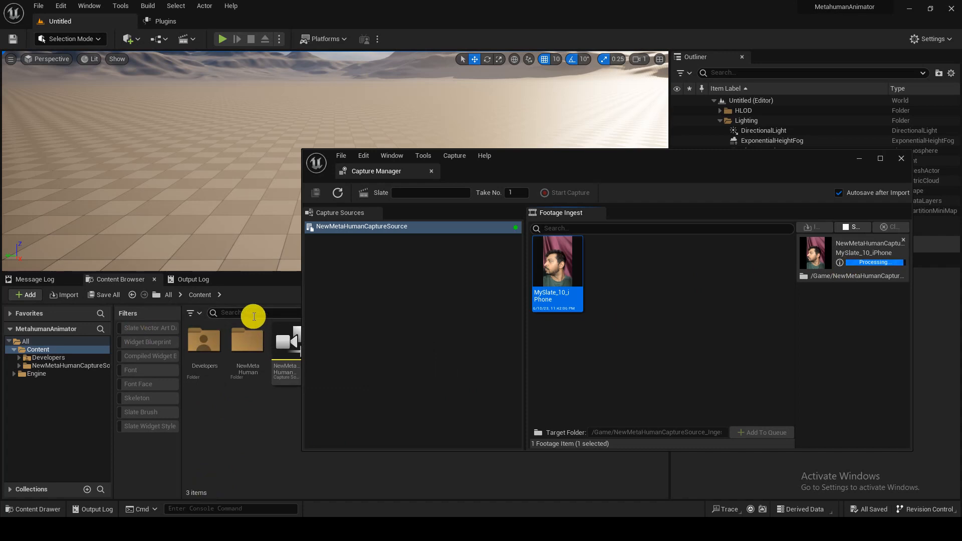
{"action": "left_click", "coordinate": [901, 158]}
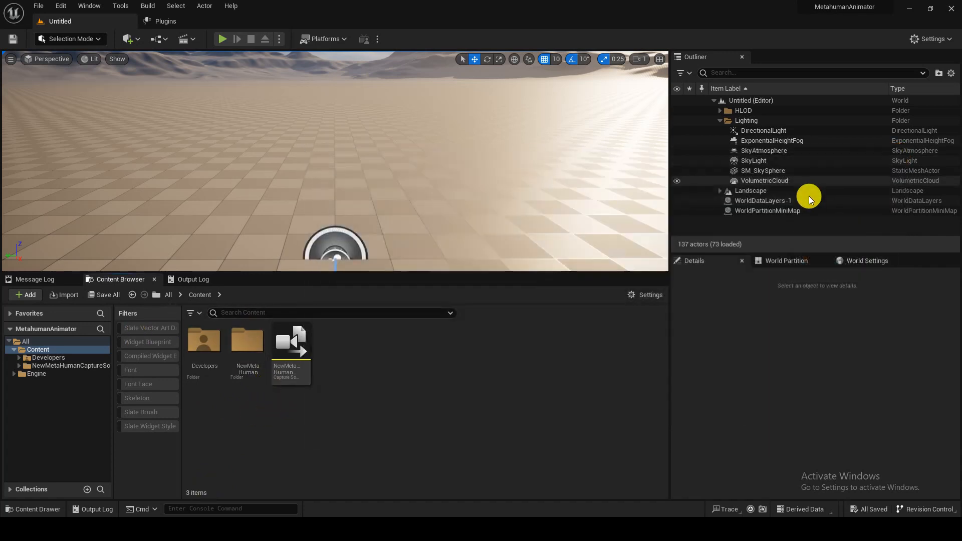
- Open the ingested MySlate_10_iPhone capture data and locate its audio asset in the Content Browser
{"action": "double_click", "coordinate": [242, 364]}
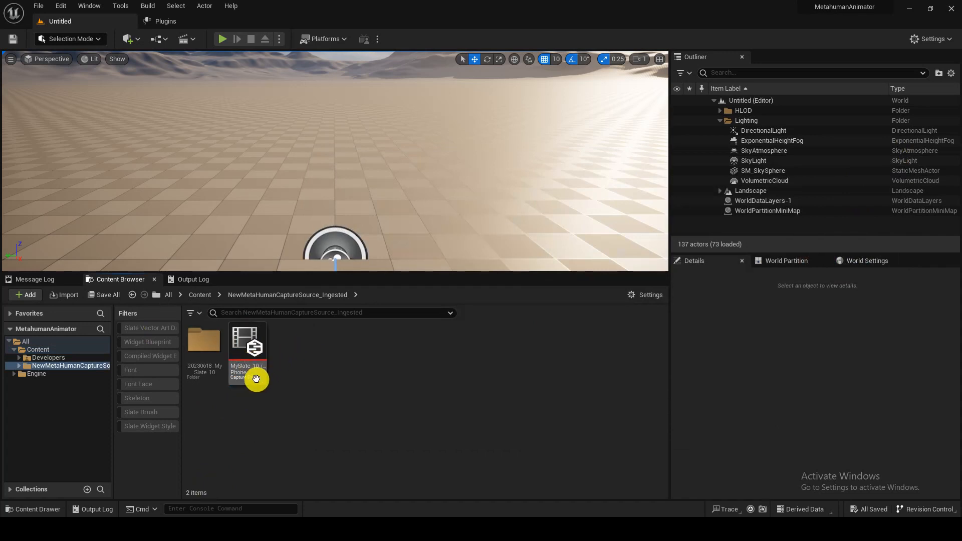
{"action": "double_click", "coordinate": [256, 379]}
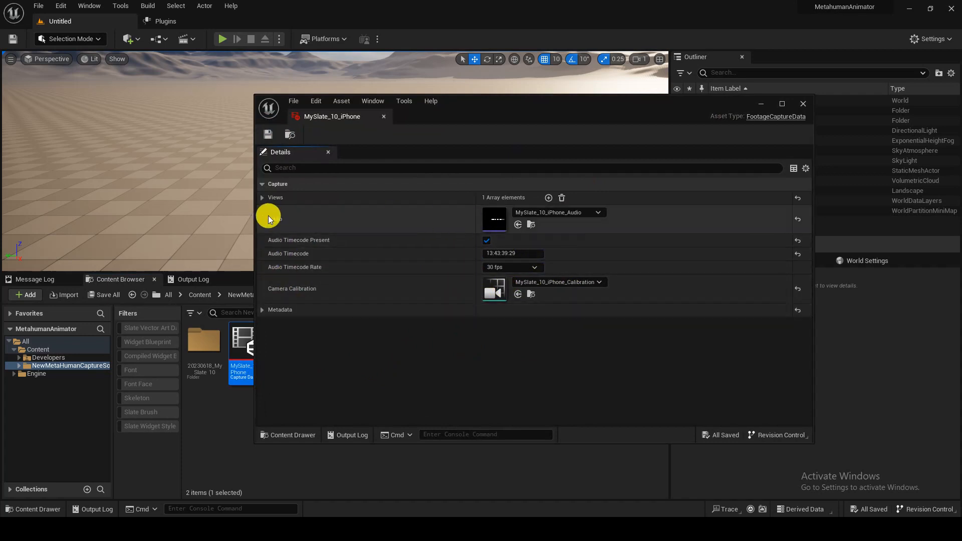
{"action": "left_click", "coordinate": [530, 225]}
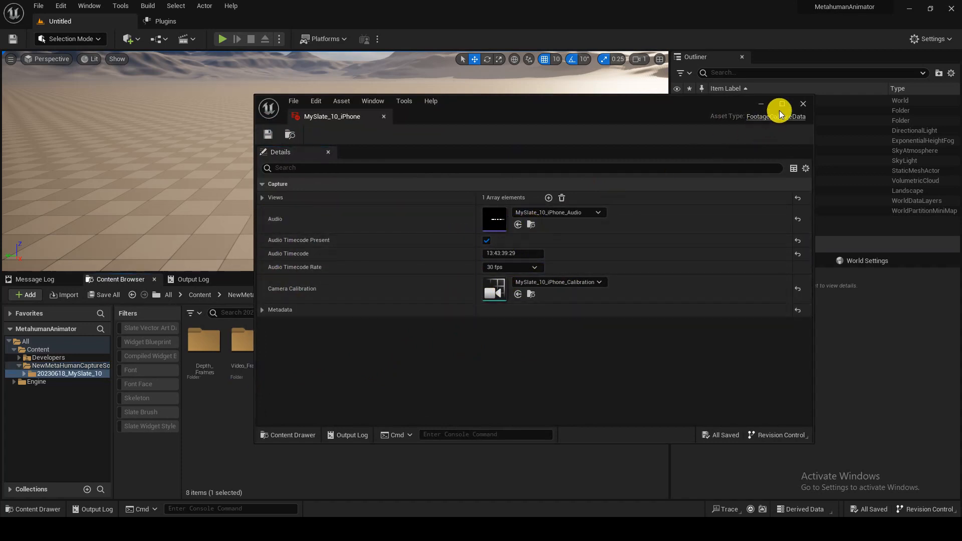
{"action": "left_click", "coordinate": [802, 104]}
- Preview and stop the take's Sound Wave, then return to NewMetaHumanCaptureSource_Ingested
{"action": "left_click", "coordinate": [395, 451]}
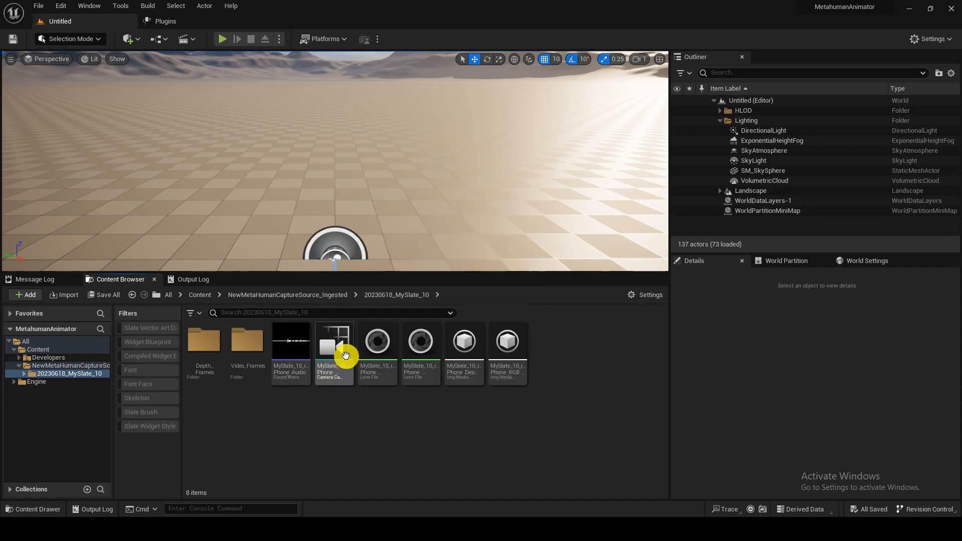
{"action": "left_click", "coordinate": [291, 347]}
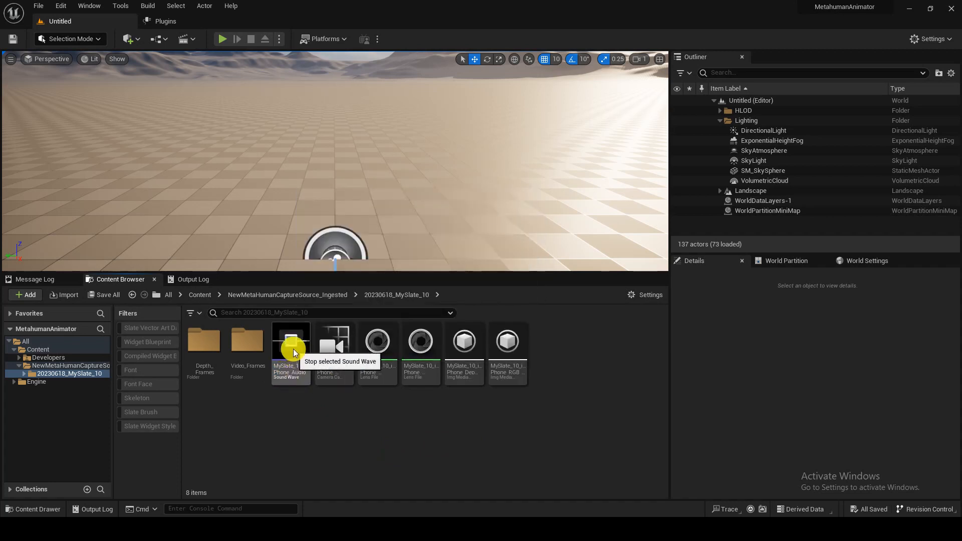
{"action": "left_click", "coordinate": [289, 342]}
{"action": "left_click", "coordinate": [331, 424]}
{"action": "left_click", "coordinate": [322, 295]}
- Create a MetaHuman Identity asset beside the capture data and rename it MetahumanIdentity
{"action": "right_click", "coordinate": [308, 377]}
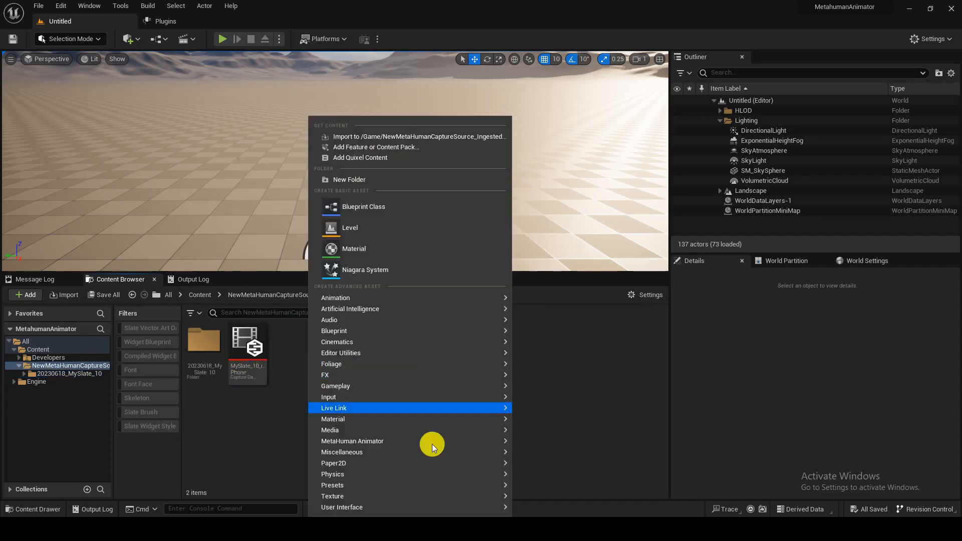
{"action": "mouse_move", "coordinate": [443, 442]}
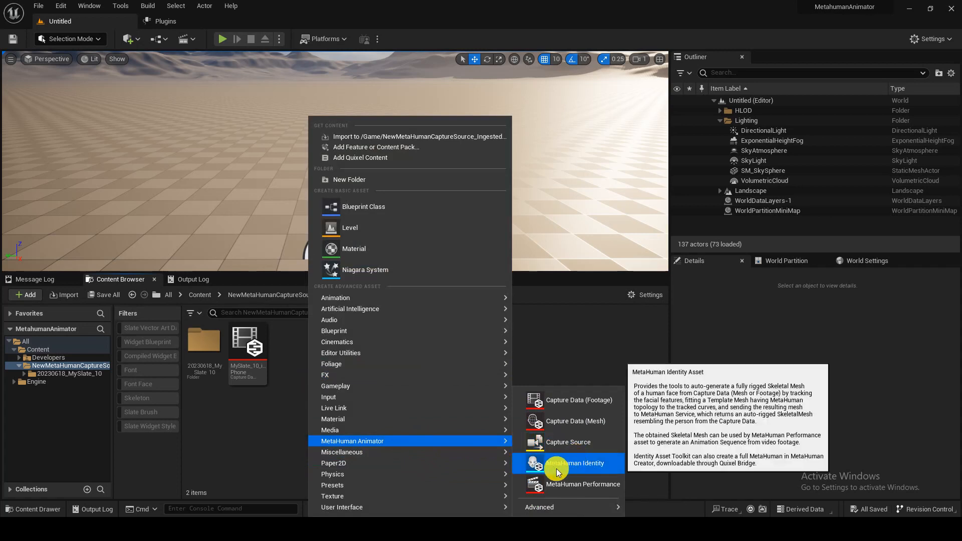
{"action": "left_click", "coordinate": [595, 466]}
{"action": "key", "text": "Return"}
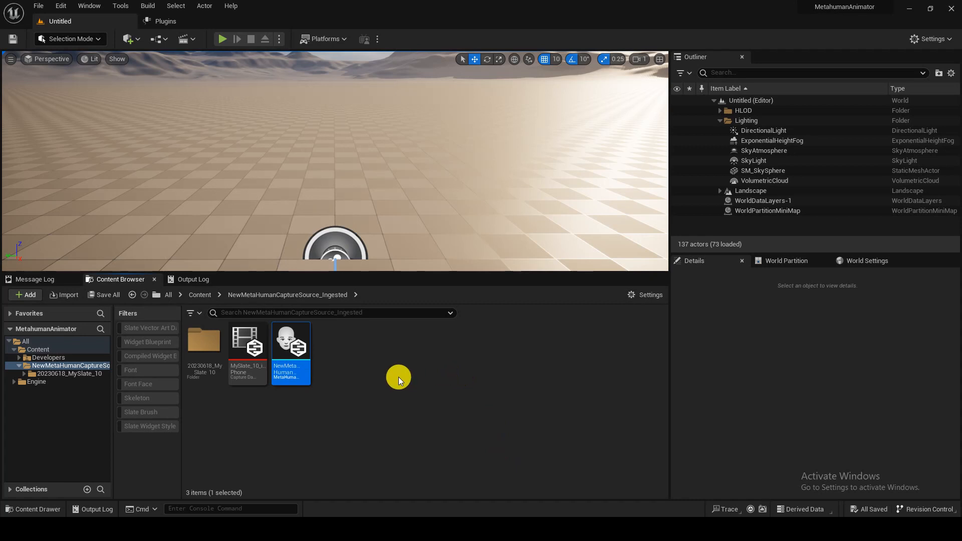
{"action": "key", "text": "F2"}
{"action": "type", "text": "MetahumanIdentity"}
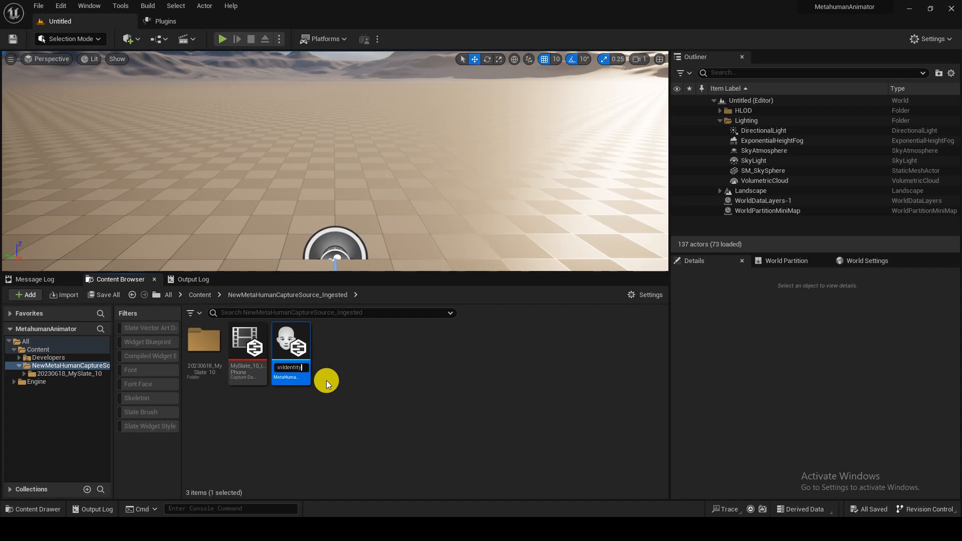
{"action": "key", "text": "Return"}
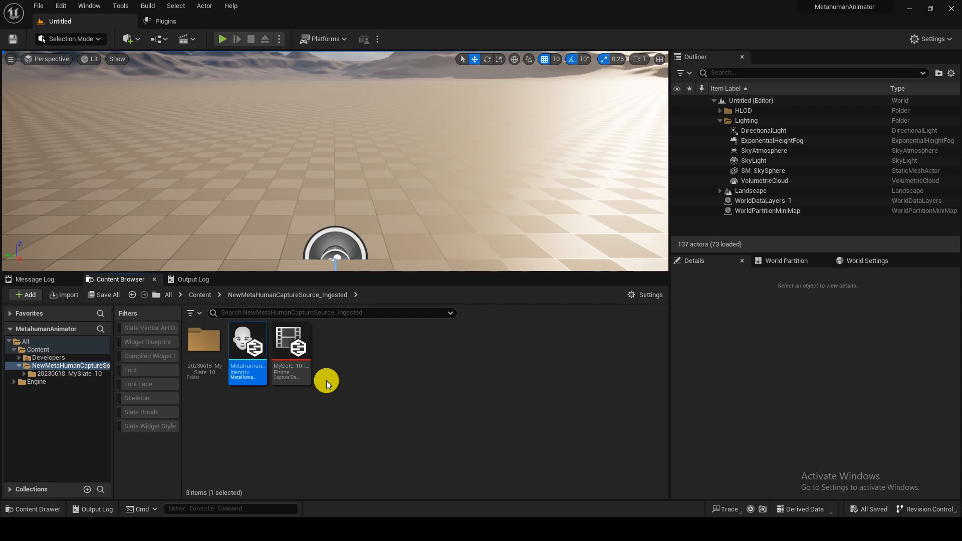
- Open the MetahumanIdentity asset in the identity editor
{"action": "double_click", "coordinate": [247, 345]}
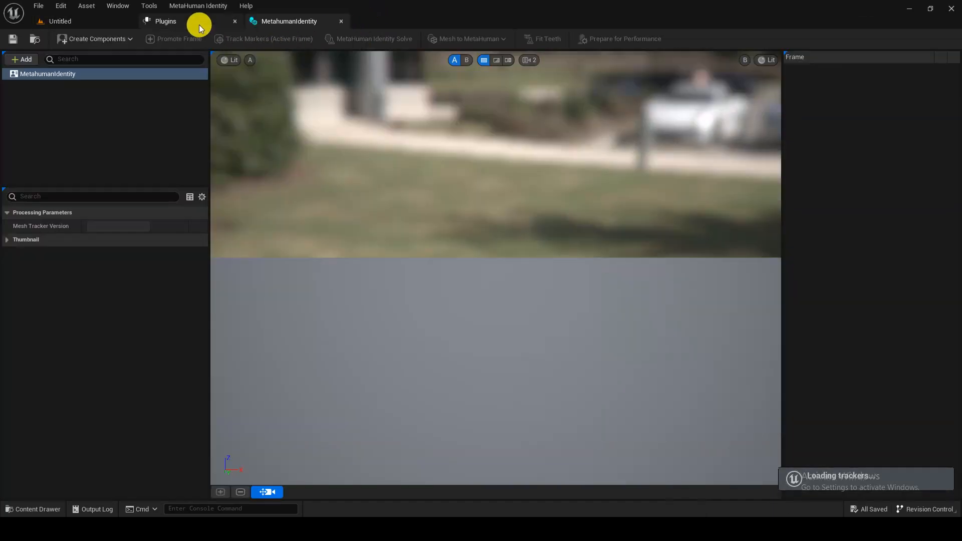
{"action": "left_click", "coordinate": [200, 22]}
{"action": "left_click", "coordinate": [235, 22]}
{"action": "left_click", "coordinate": [185, 23]}
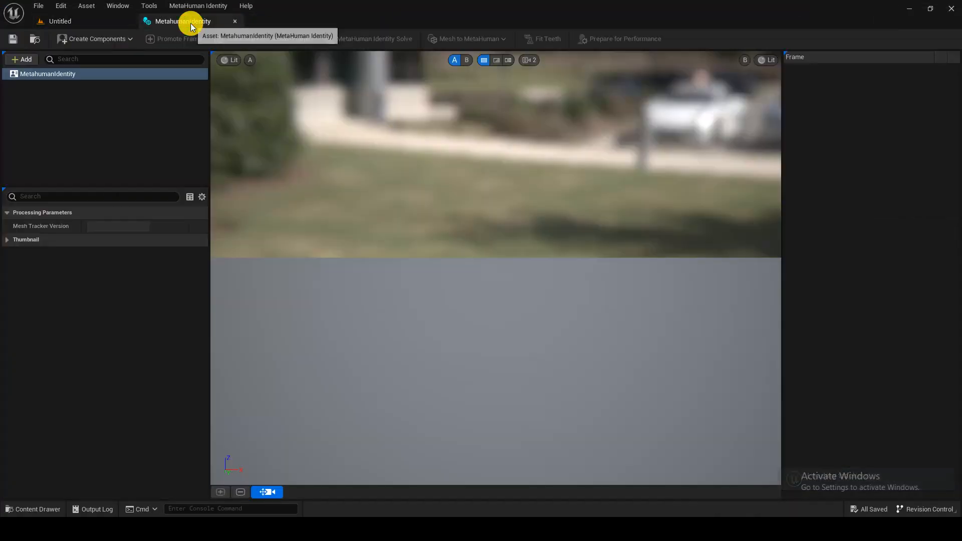
- Create a Face component from the MySlate_10_iPhone footage
{"action": "left_click", "coordinate": [97, 39]}
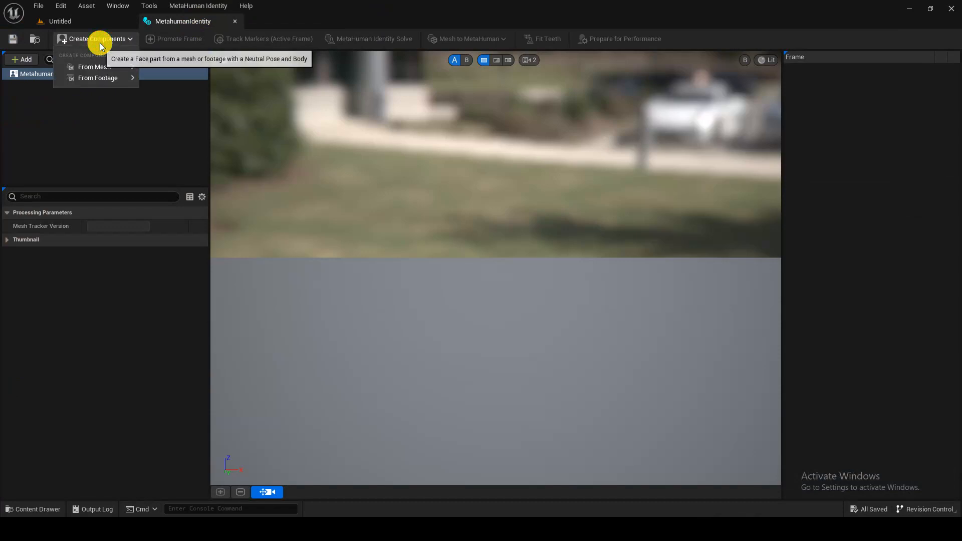
{"action": "mouse_move", "coordinate": [94, 77]}
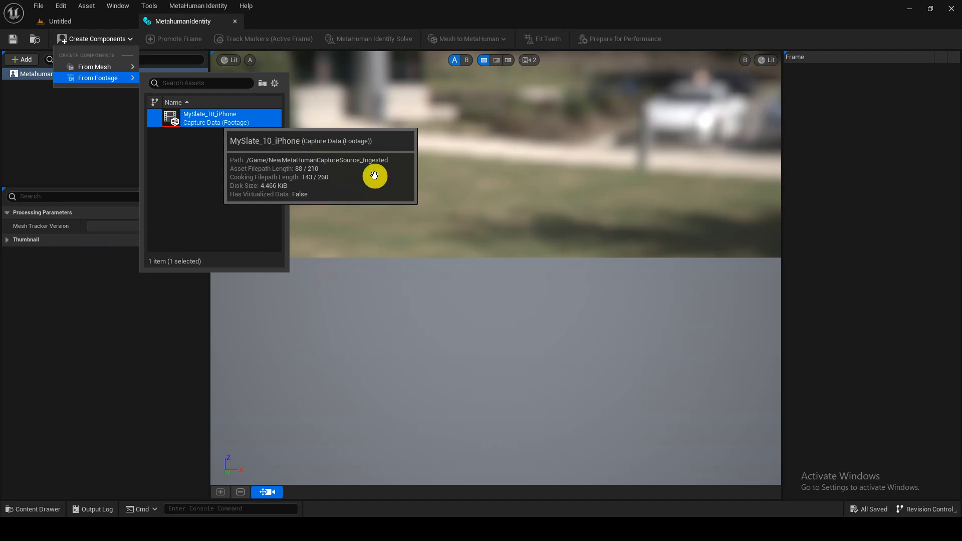
{"action": "left_click", "coordinate": [276, 138]}
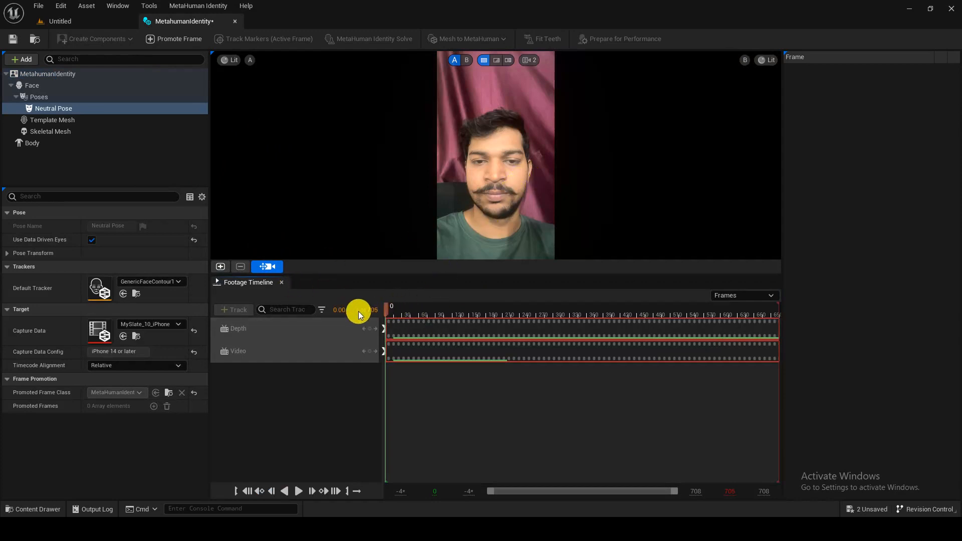
- Scrub to an early footage frame and promote it as the front view for tracking
{"action": "left_click", "coordinate": [387, 312]}
{"action": "left_click_drag", "start_coordinate": [388, 315], "coordinate": [364, 311]}
{"action": "mouse_move", "coordinate": [430, 311]}
{"action": "left_mouse_down"}
{"action": "mouse_move", "coordinate": [455, 309]}
{"action": "mouse_move", "coordinate": [431, 300]}
{"action": "left_mouse_up"}
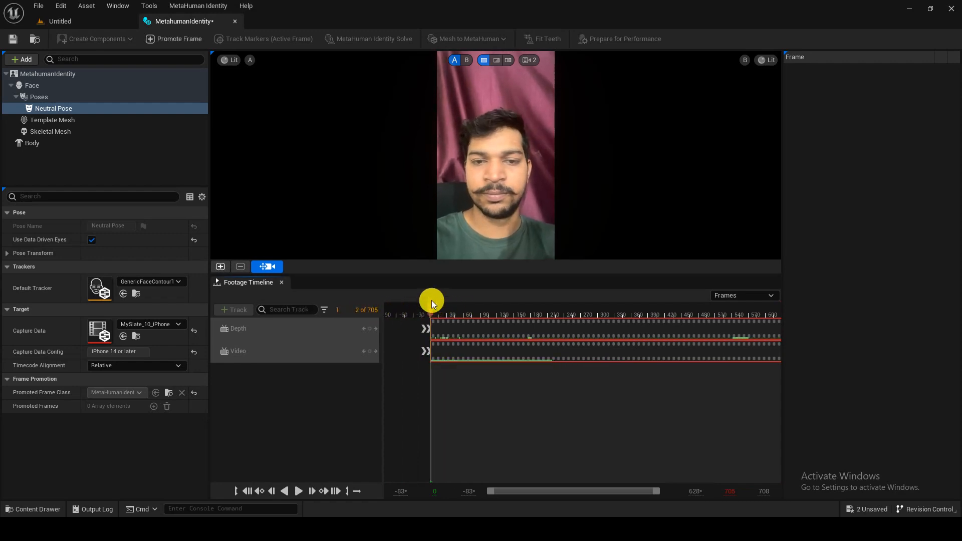
{"action": "left_click", "coordinate": [221, 266]}
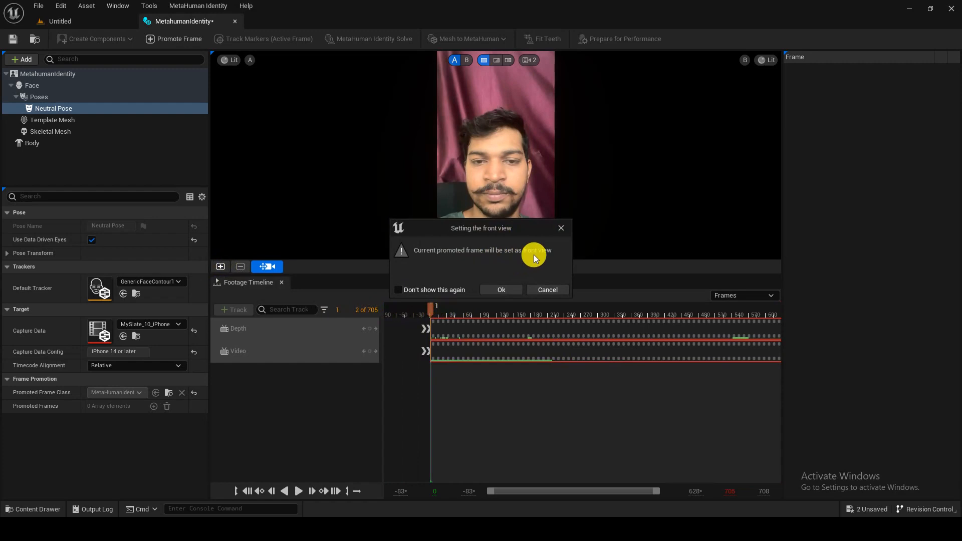
{"action": "left_click", "coordinate": [492, 290]}
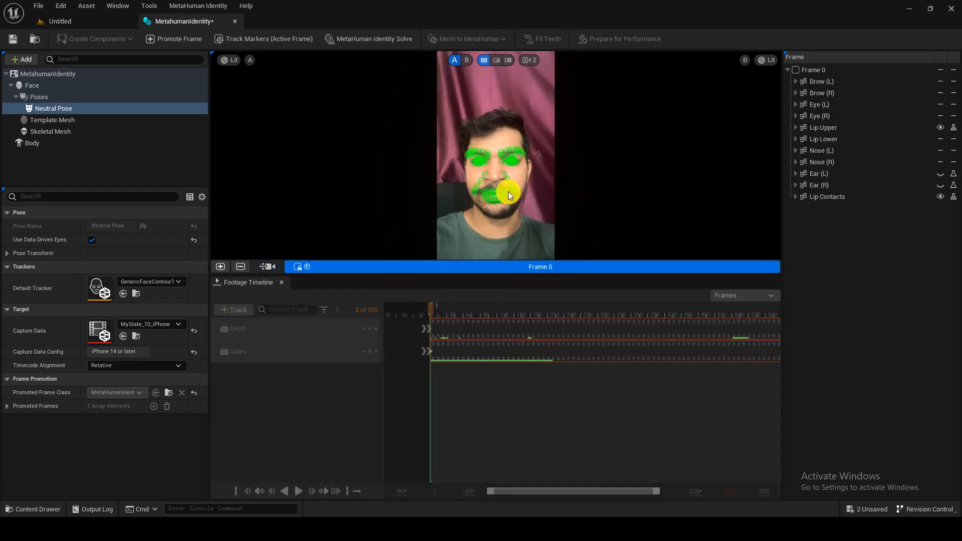
{"action": "scroll", "coordinate": [508, 191], "scroll_direction": "up", "scroll_amount": 3}
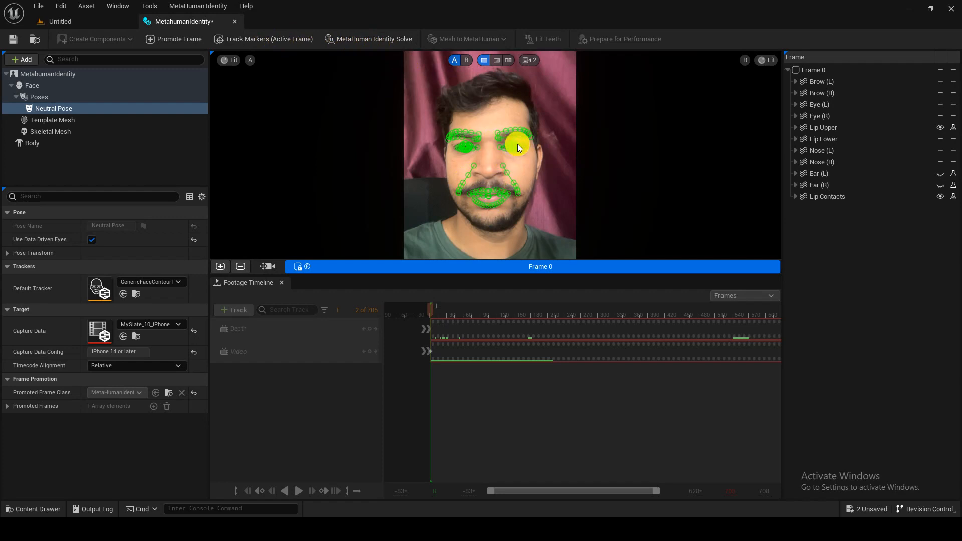
{"action": "scroll", "coordinate": [517, 142], "scroll_direction": "up", "scroll_amount": 5}
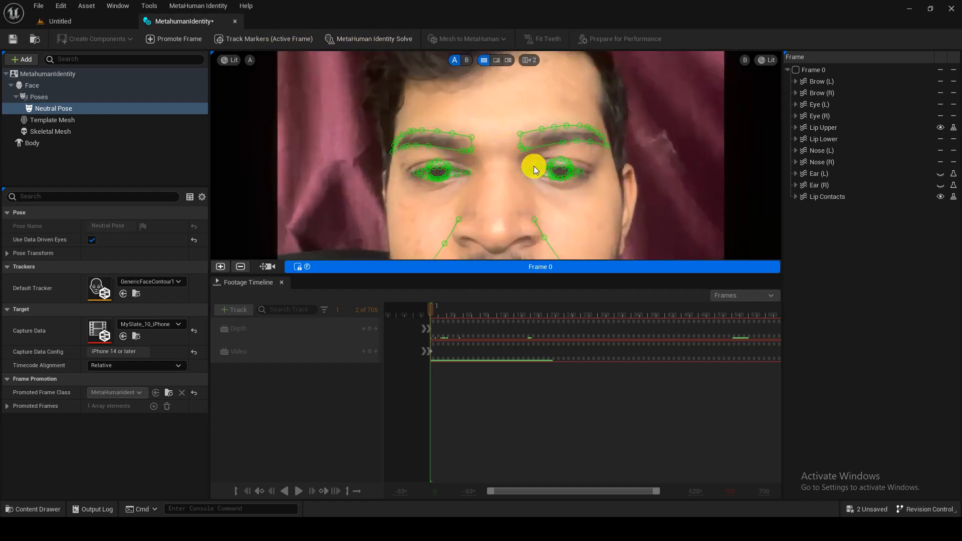
{"action": "scroll", "coordinate": [548, 196], "scroll_direction": "down", "scroll_amount": 4}
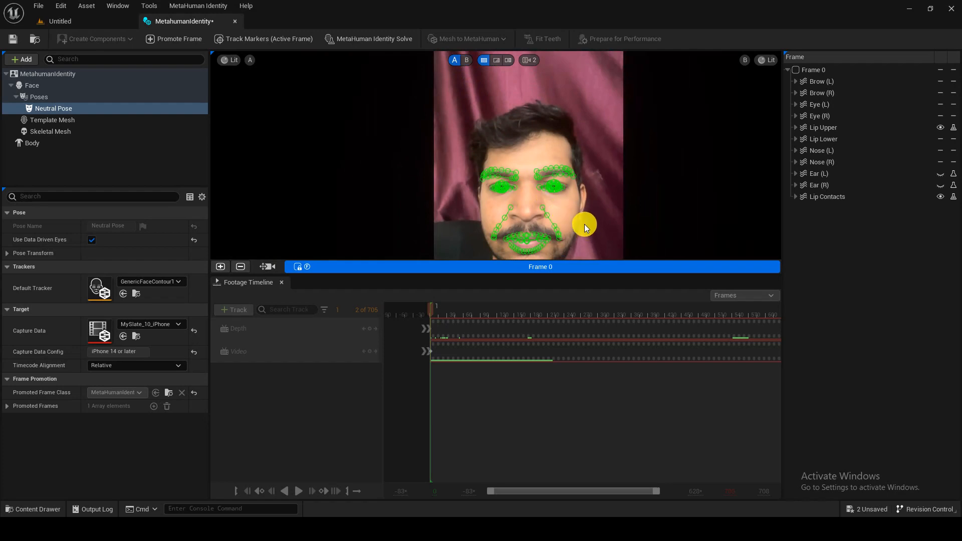
{"action": "scroll", "coordinate": [584, 224], "scroll_direction": "down", "scroll_amount": 2}
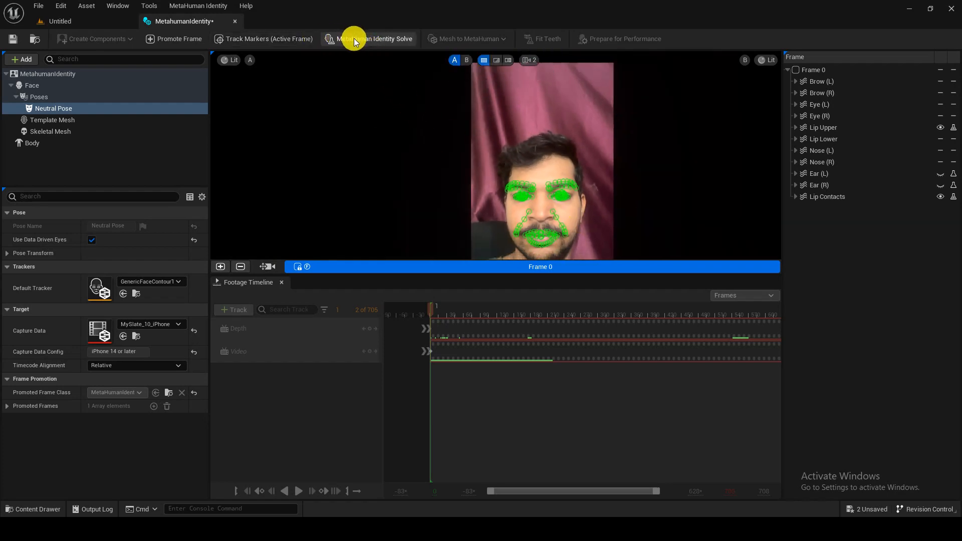
- Run the identity solve, pick a body type, and auto-rig to Skeletal Mesh + Full MetaHuman
{"action": "left_click", "coordinate": [376, 39]}
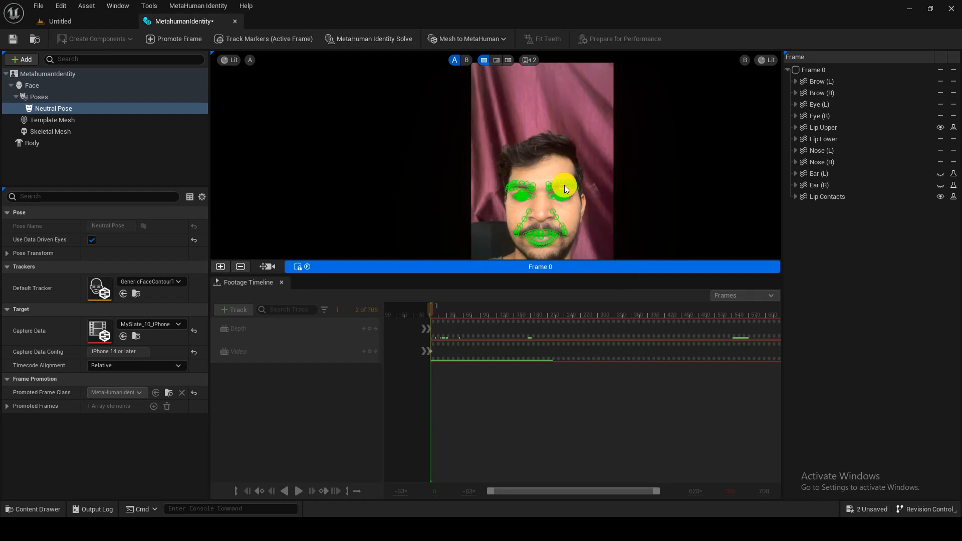
{"action": "left_click", "coordinate": [502, 40]}
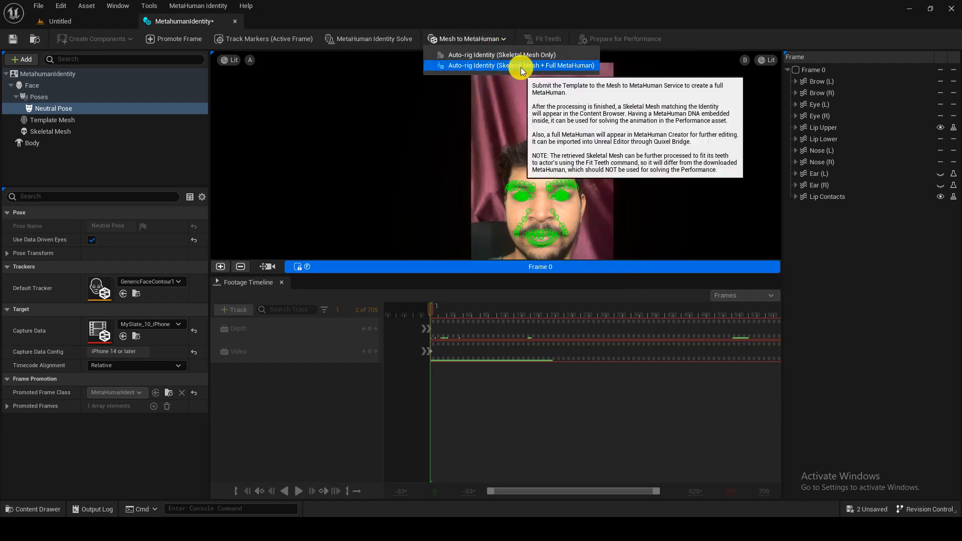
{"action": "left_click", "coordinate": [38, 141]}
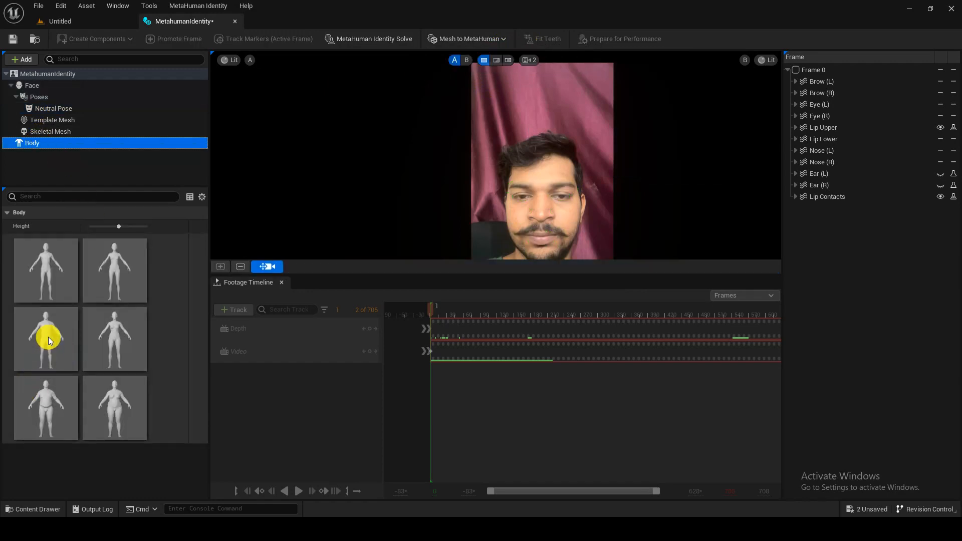
{"action": "left_click", "coordinate": [48, 338]}
{"action": "left_click", "coordinate": [498, 37]}
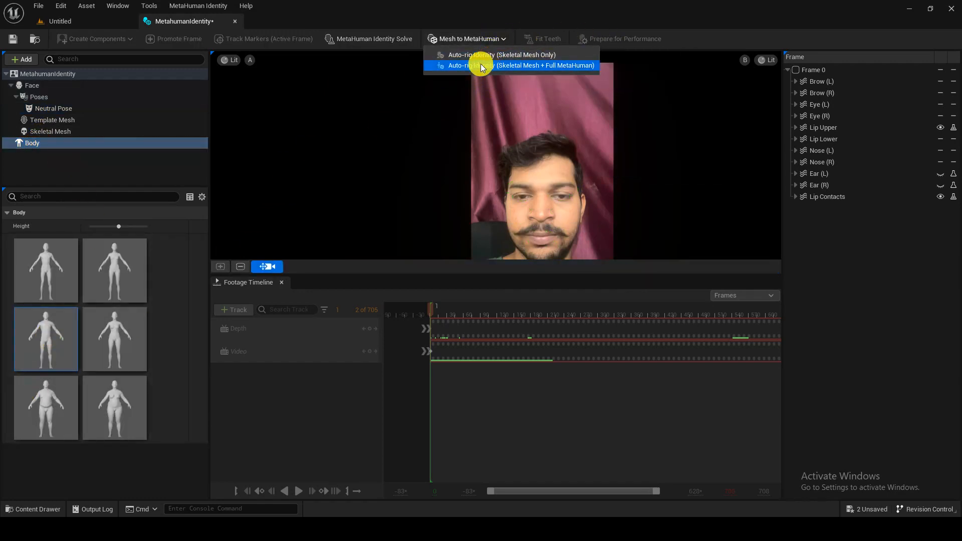
{"action": "left_click", "coordinate": [496, 67]}
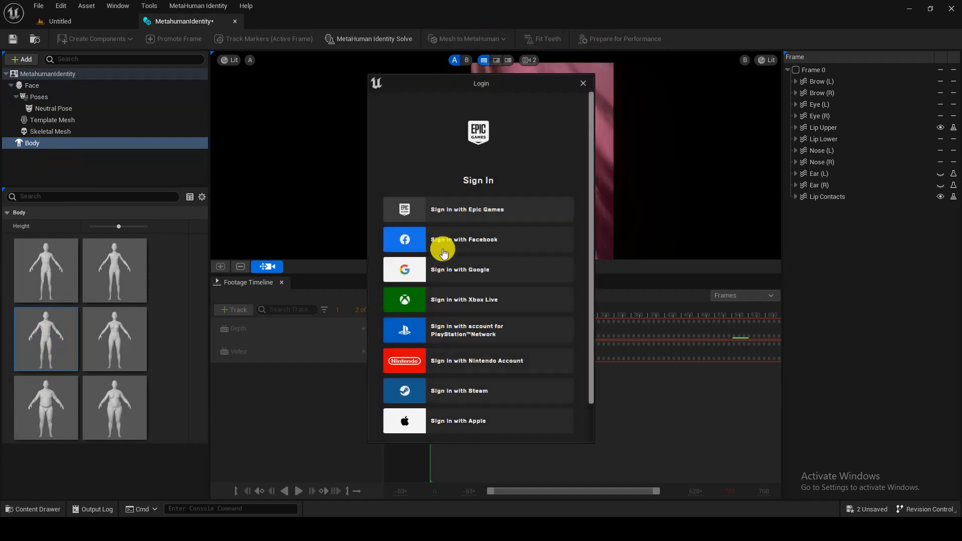
- Sign in with an Epic Games account's e-mail and password, then pass the hCaptcha challenge
{"action": "left_click", "coordinate": [486, 212]}
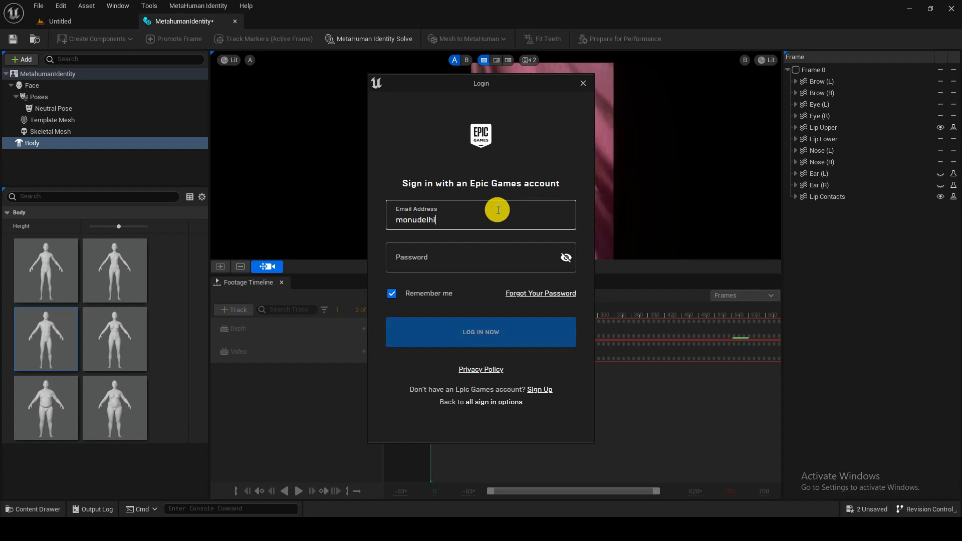
{"action": "key", "text": "Tab"}
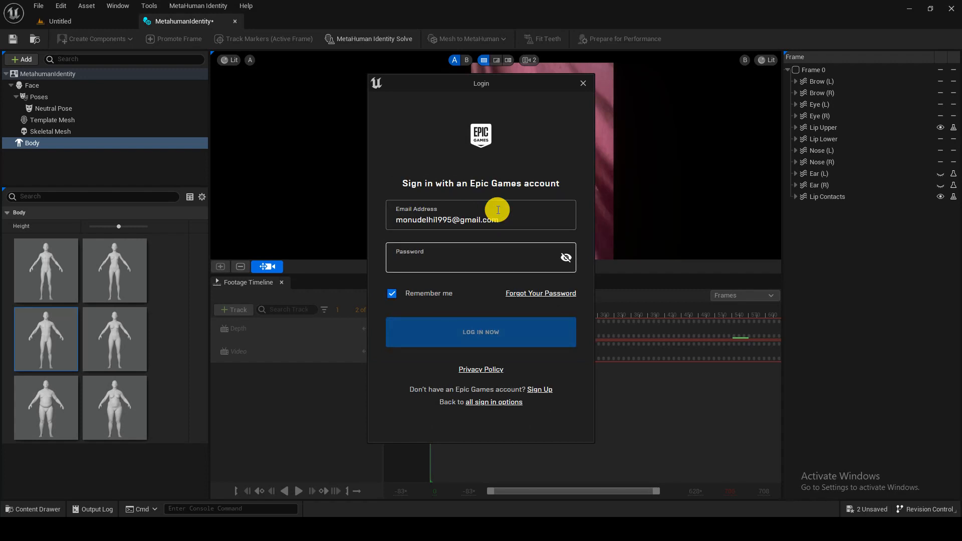
{"action": "type", "text": "•"}
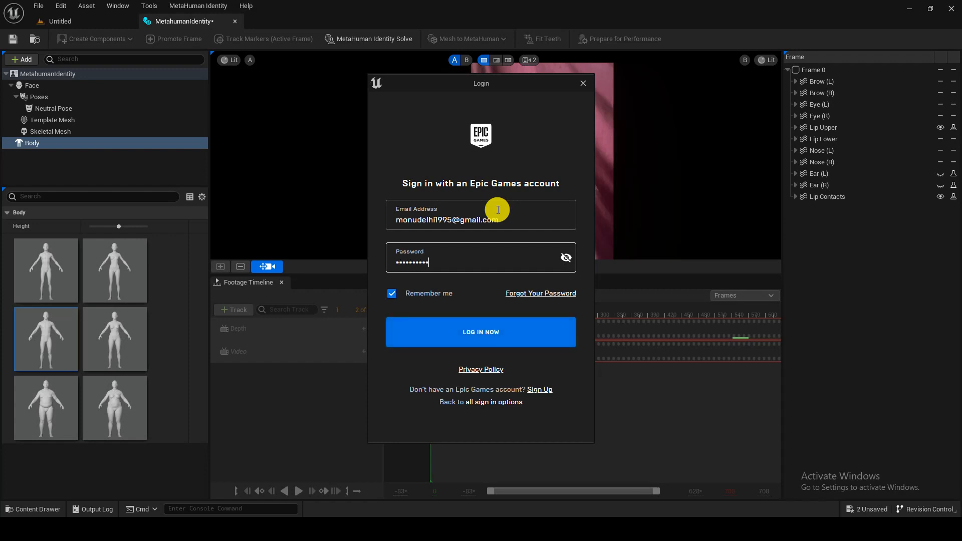
{"action": "left_click", "coordinate": [464, 320]}
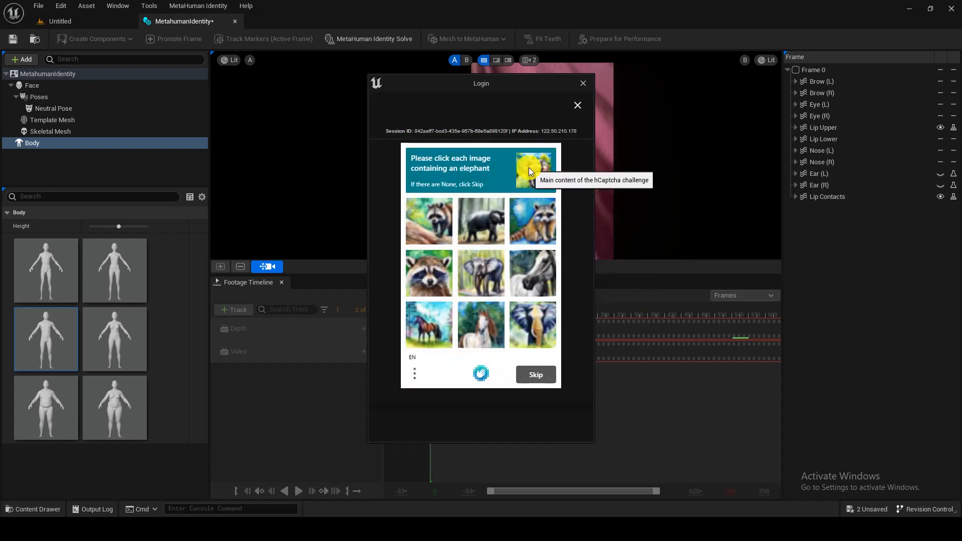
{"action": "left_click", "coordinate": [525, 330]}
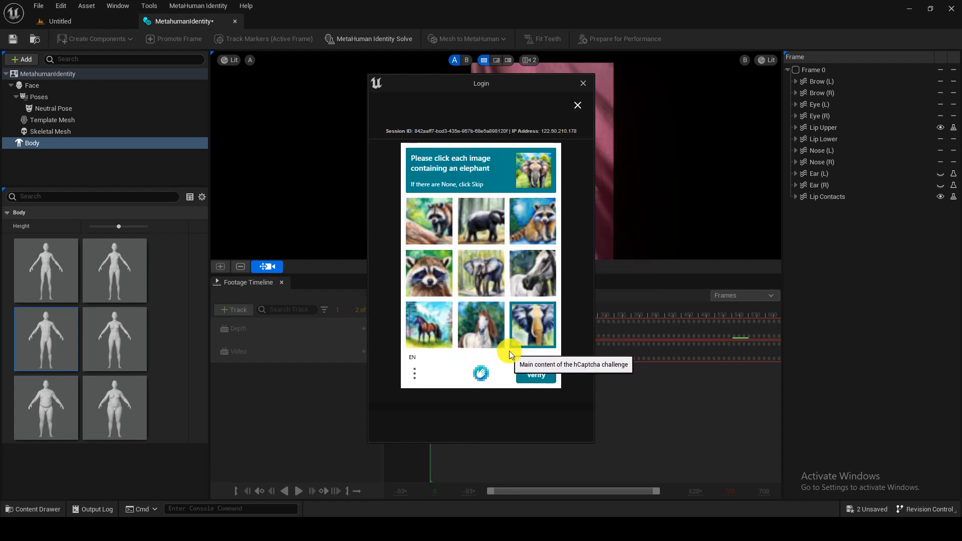
{"action": "left_click", "coordinate": [537, 376]}
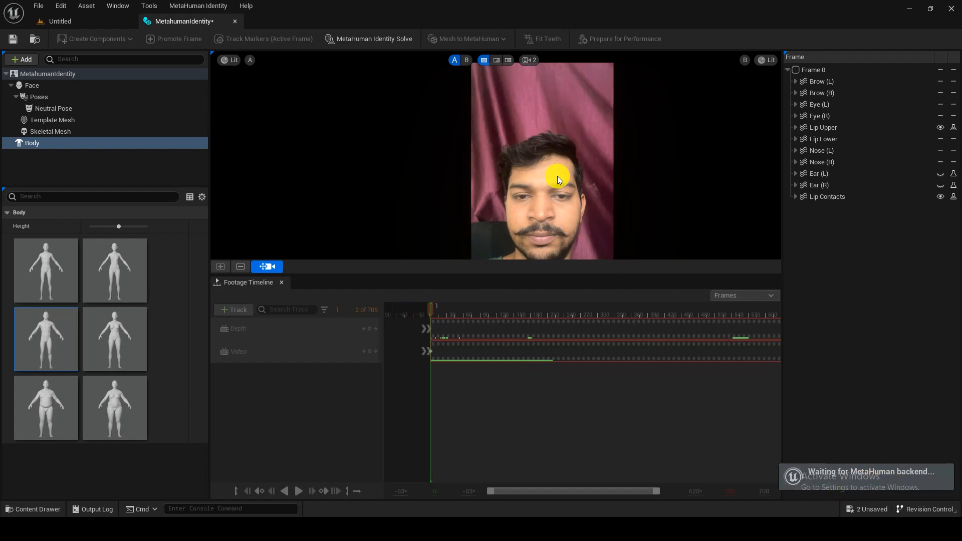
- Inspect the Neutral Pose in the face's Poses group while the conversion runs
{"action": "left_click", "coordinate": [102, 99]}
{"action": "left_click", "coordinate": [27, 61]}
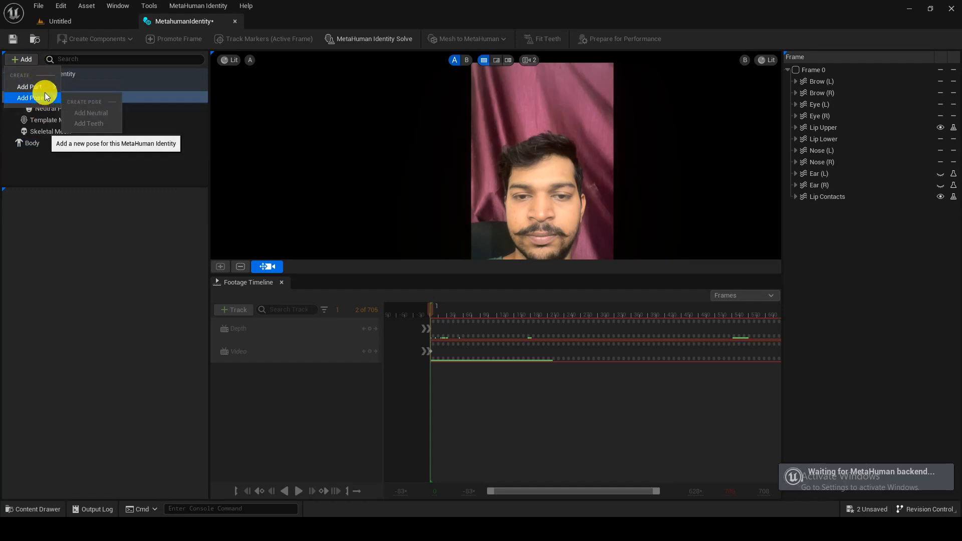
{"action": "left_click", "coordinate": [105, 164]}
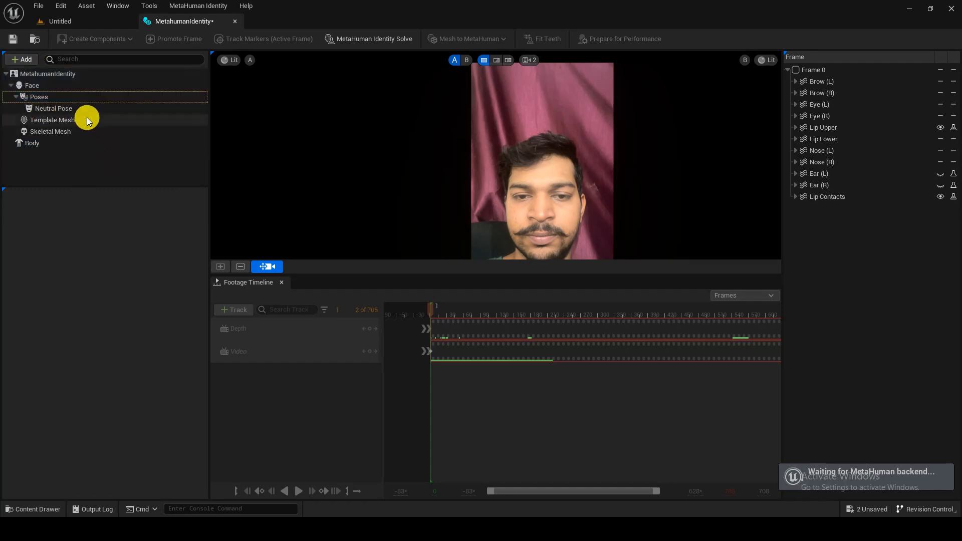
{"action": "left_click", "coordinate": [87, 111]}
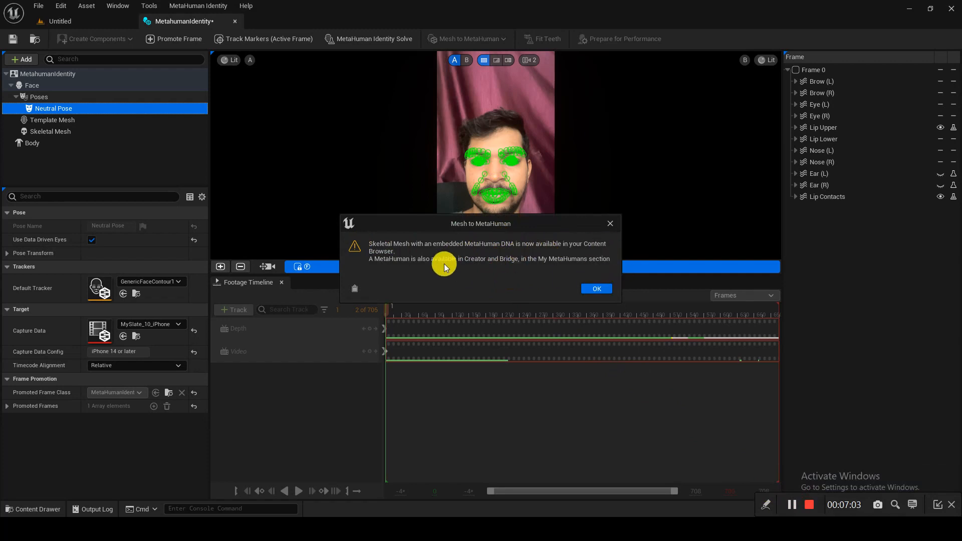
- Acknowledge the finished Mesh to MetaHuman conversion and select MetahumanIdentity to add a pose
{"action": "left_click", "coordinate": [596, 289]}
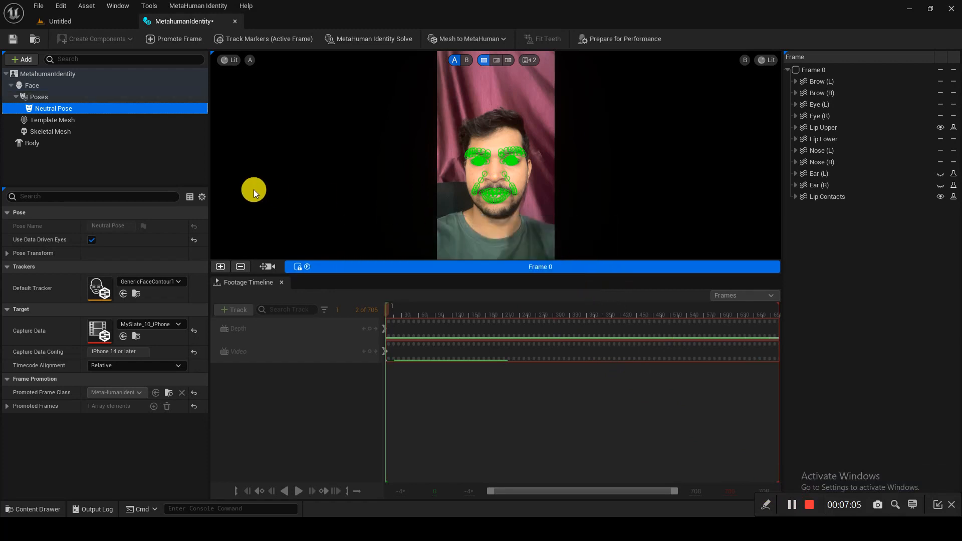
{"action": "left_click", "coordinate": [34, 84]}
{"action": "left_click", "coordinate": [39, 73]}
{"action": "left_click", "coordinate": [23, 59]}
{"action": "mouse_move", "coordinate": [30, 98]}
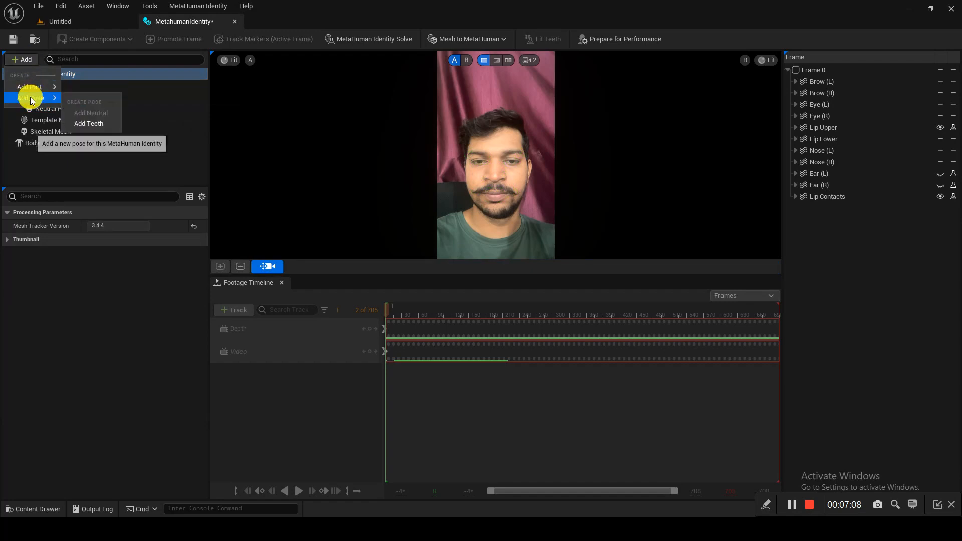
- Add a Teeth pose, promote frame 230 as front view, fit the teeth, and save
{"action": "left_click", "coordinate": [88, 123]}
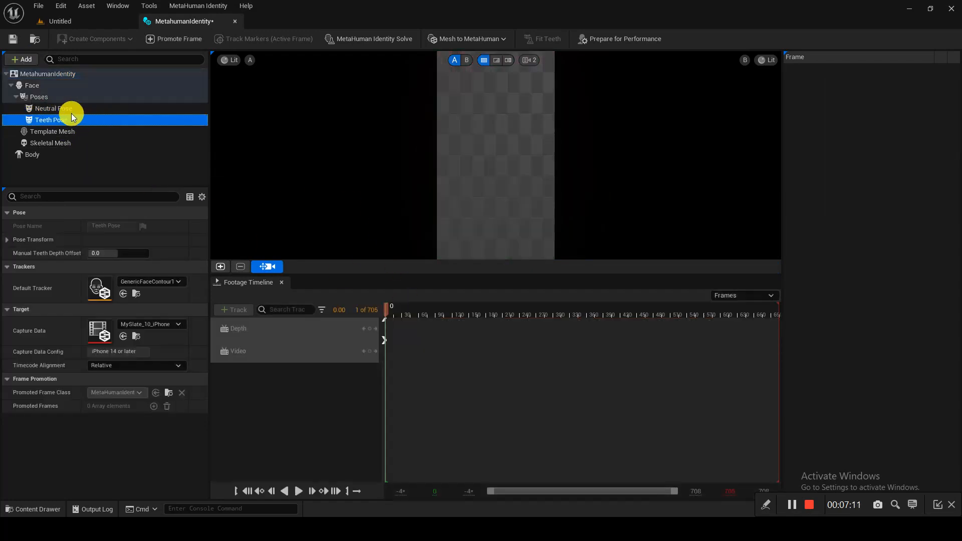
{"action": "left_click_drag", "start_coordinate": [399, 311], "coordinate": [515, 317]}
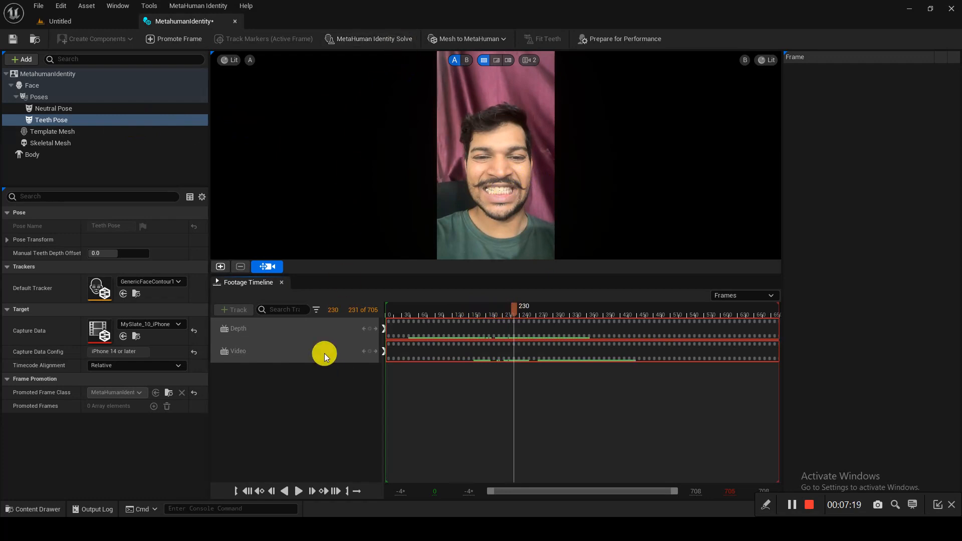
{"action": "left_click", "coordinate": [221, 267]}
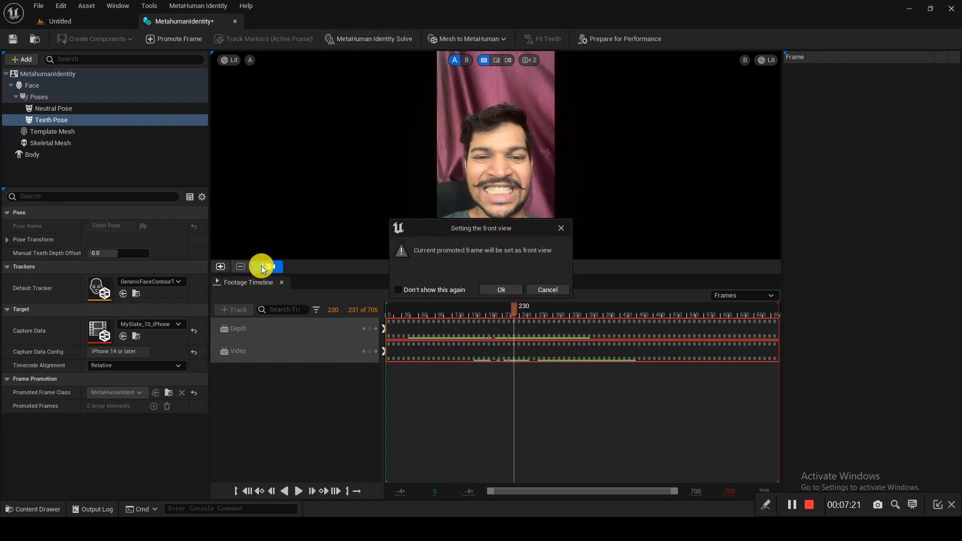
{"action": "left_click", "coordinate": [518, 293]}
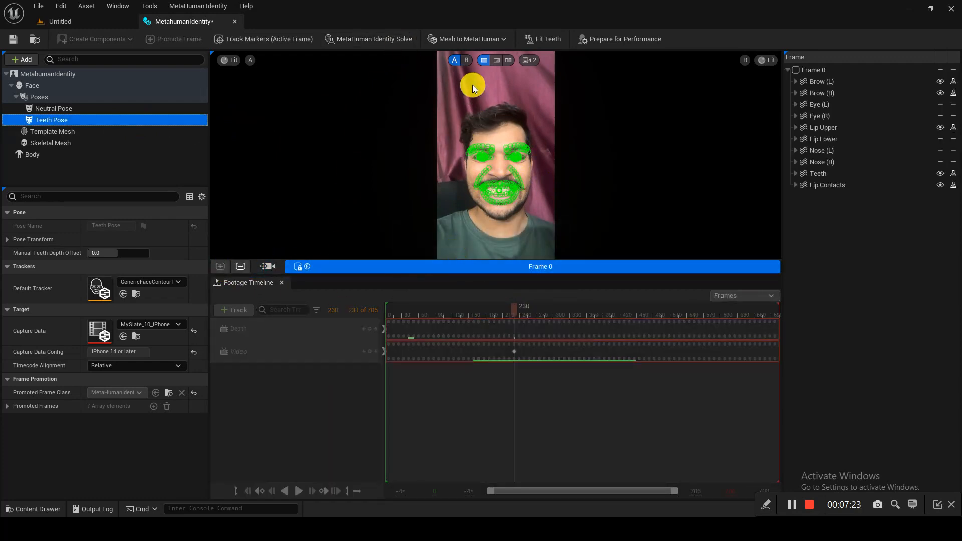
{"action": "scroll", "coordinate": [510, 190], "scroll_direction": "up", "scroll_amount": 6}
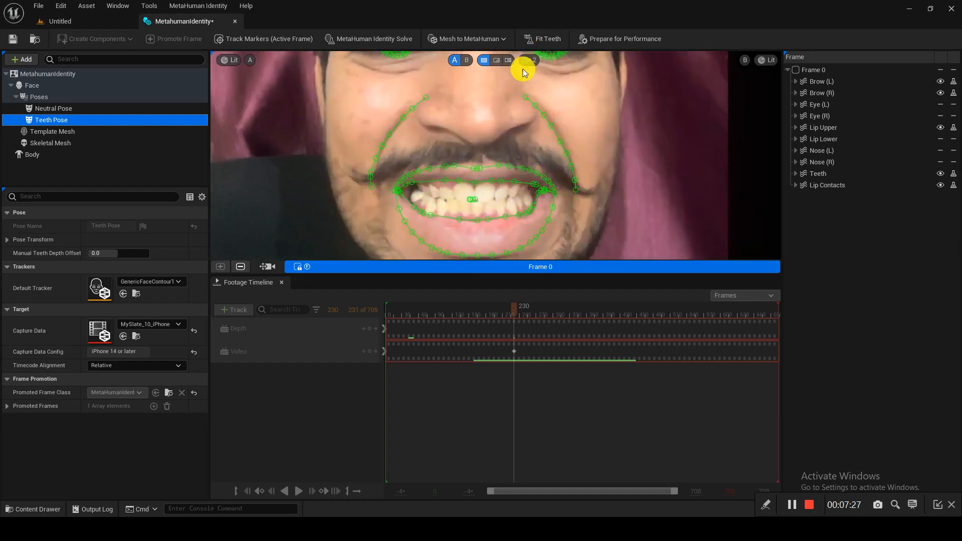
{"action": "left_click", "coordinate": [546, 39]}
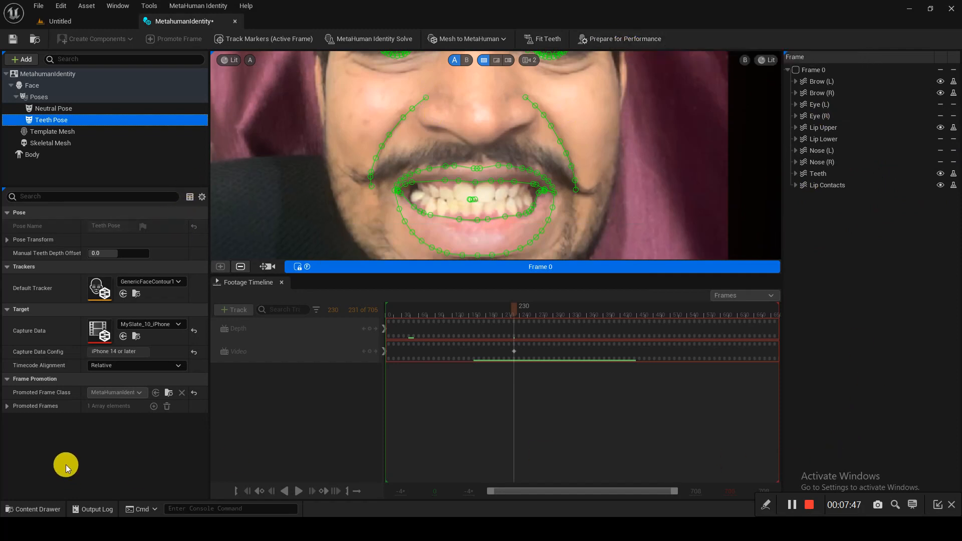
{"action": "left_click", "coordinate": [13, 39]}
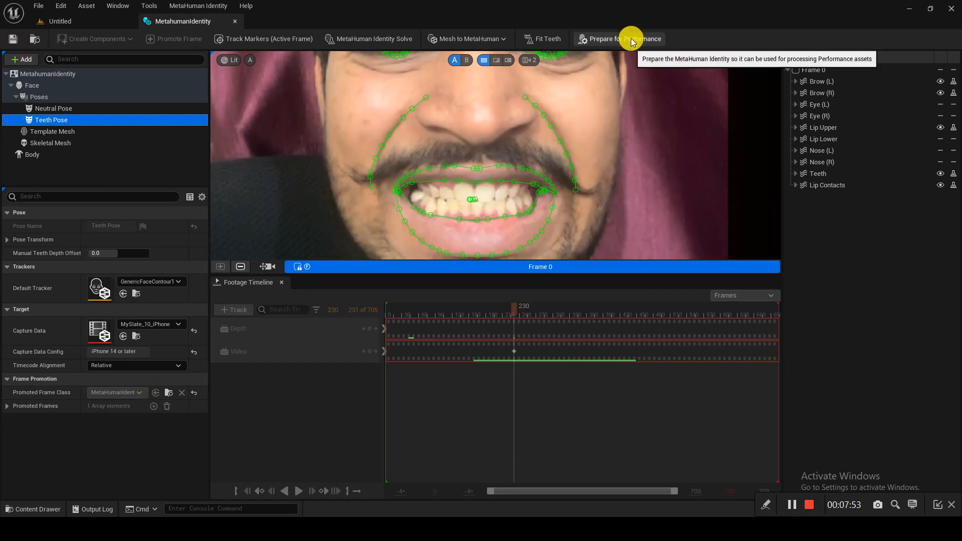
- Prepare the MetahumanIdentity for performance and save it
{"action": "left_click", "coordinate": [92, 22]}
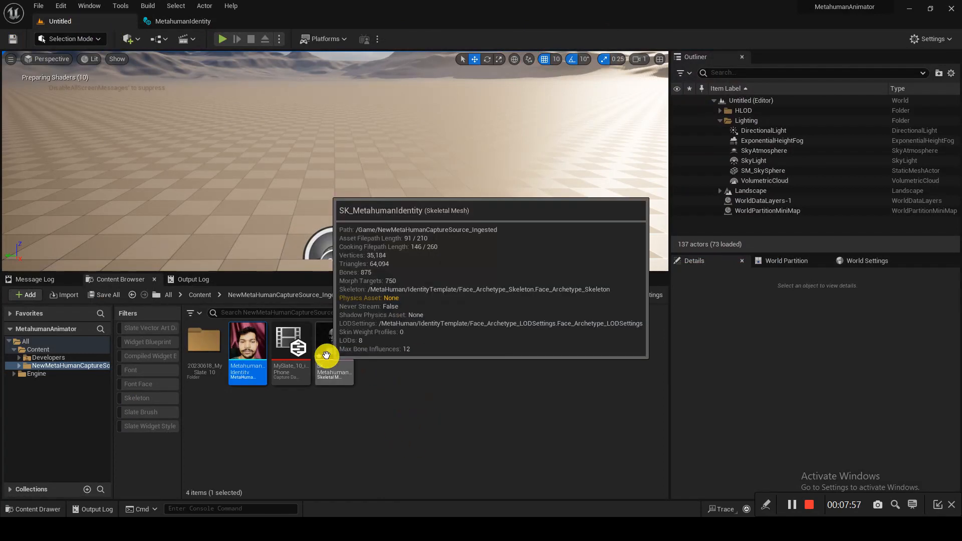
{"action": "left_click", "coordinate": [209, 23]}
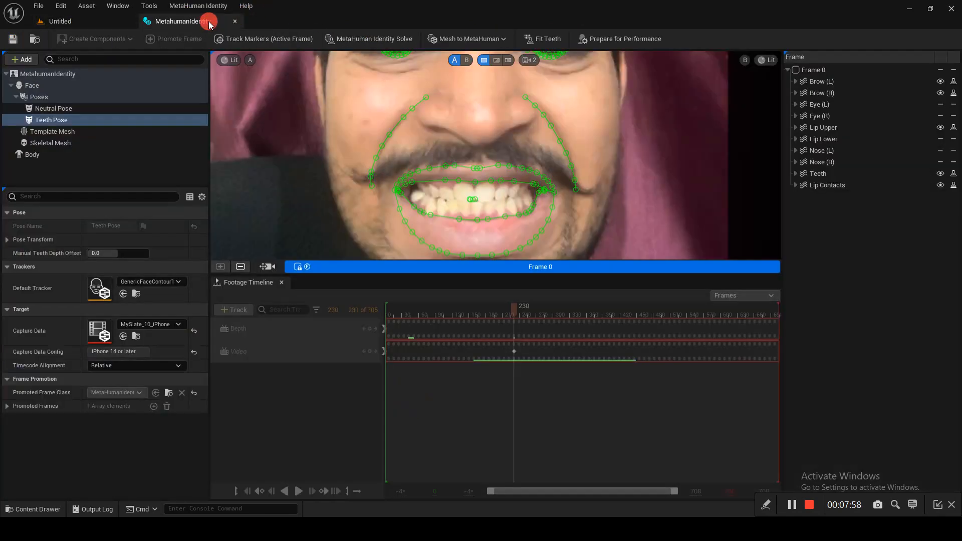
{"action": "left_click", "coordinate": [643, 42]}
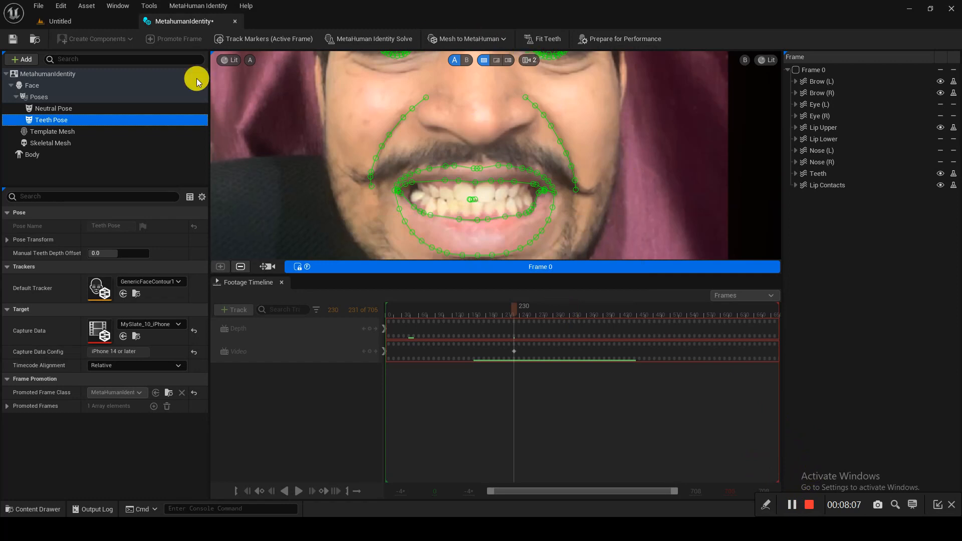
{"action": "left_click", "coordinate": [13, 39]}
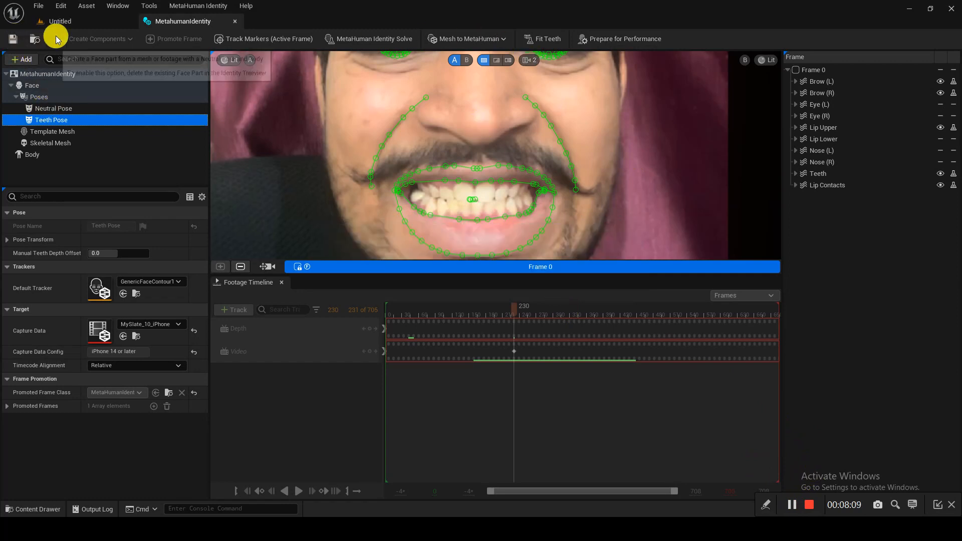
- Save all assets including SK_MetahumanIdentity, then reopen MetahumanIdentity from the Content Browser
{"action": "left_click", "coordinate": [111, 21]}
{"action": "left_click", "coordinate": [333, 353]}
{"action": "key", "text": "ctrl+s"}
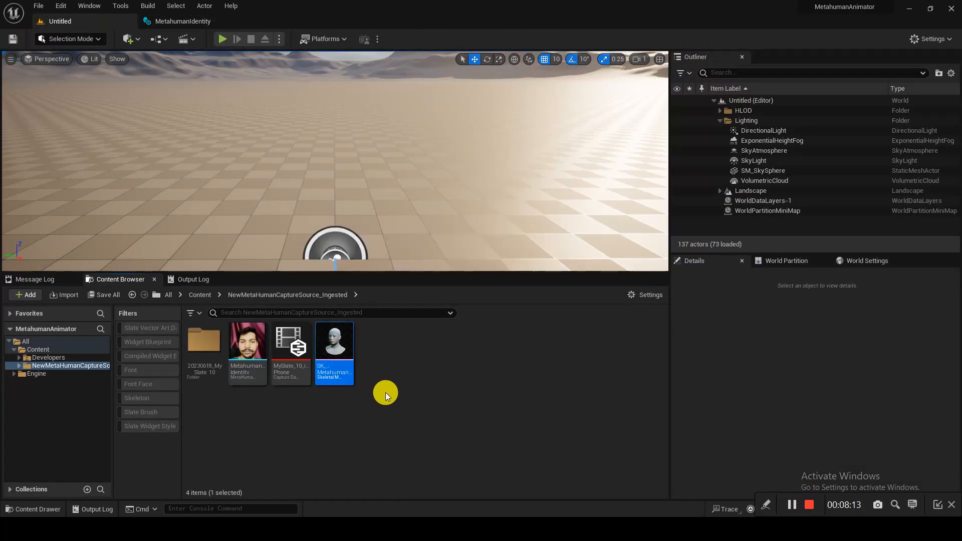
{"action": "left_click", "coordinate": [256, 361]}
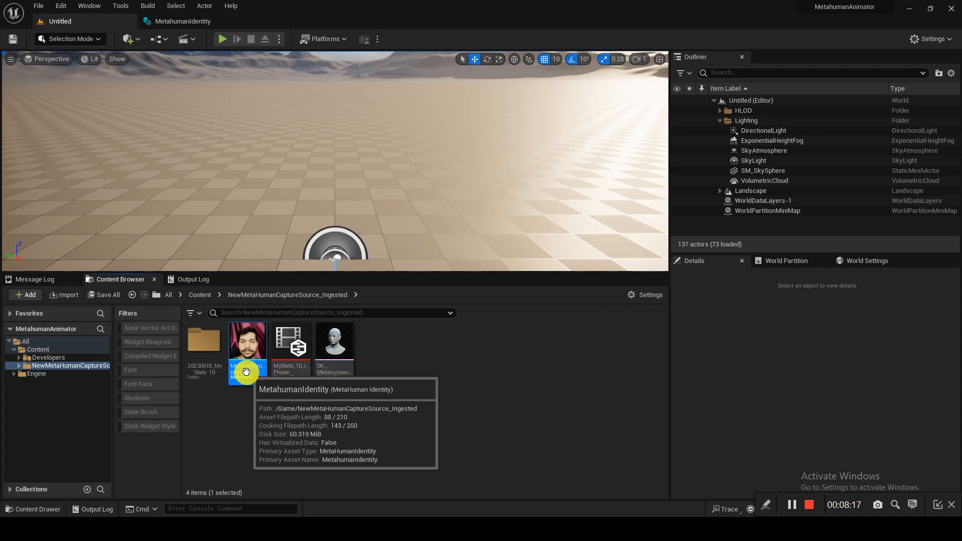
{"action": "double_click", "coordinate": [246, 371]}
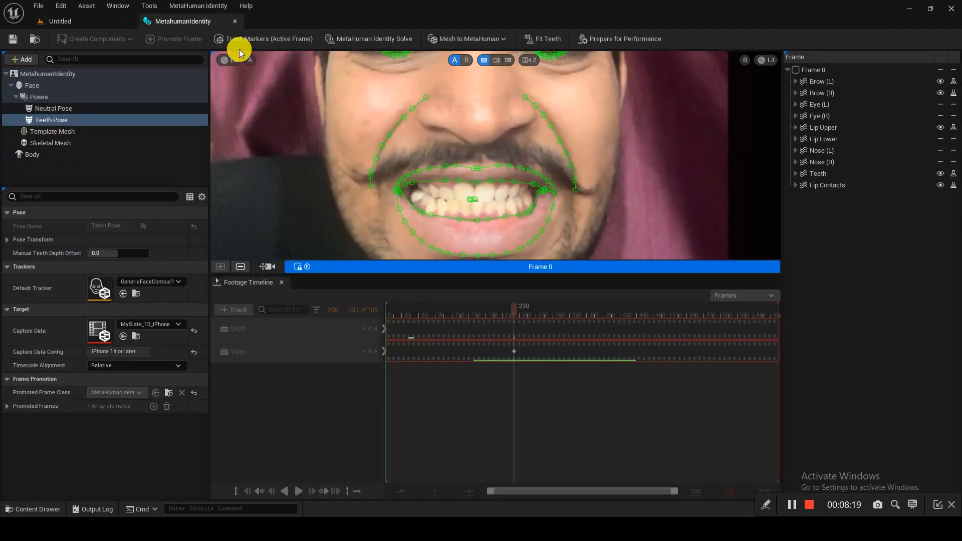
{"action": "left_click", "coordinate": [101, 21]}
- Create a MetaHuman Performance asset named NewMetaHumanPerformance and open it
{"action": "right_click", "coordinate": [455, 357]}
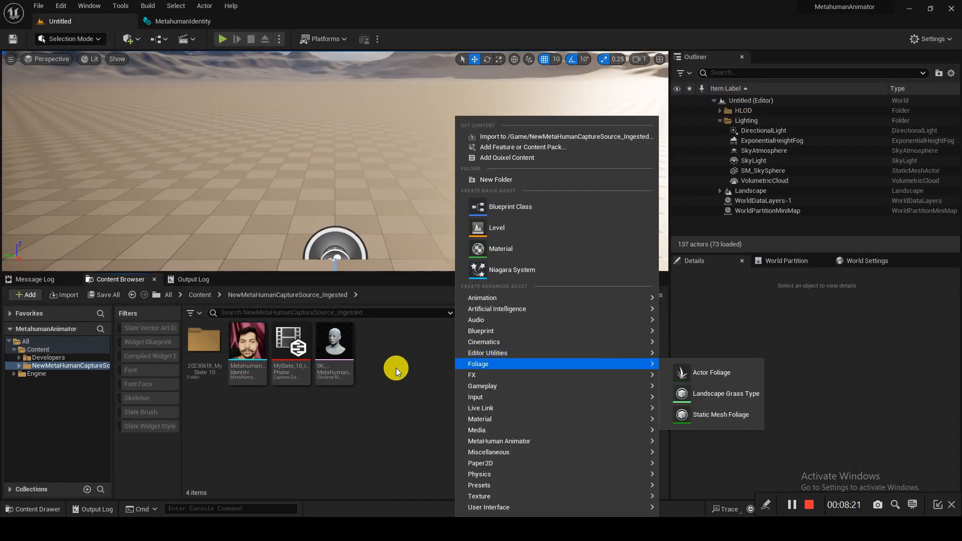
{"action": "mouse_move", "coordinate": [606, 441]}
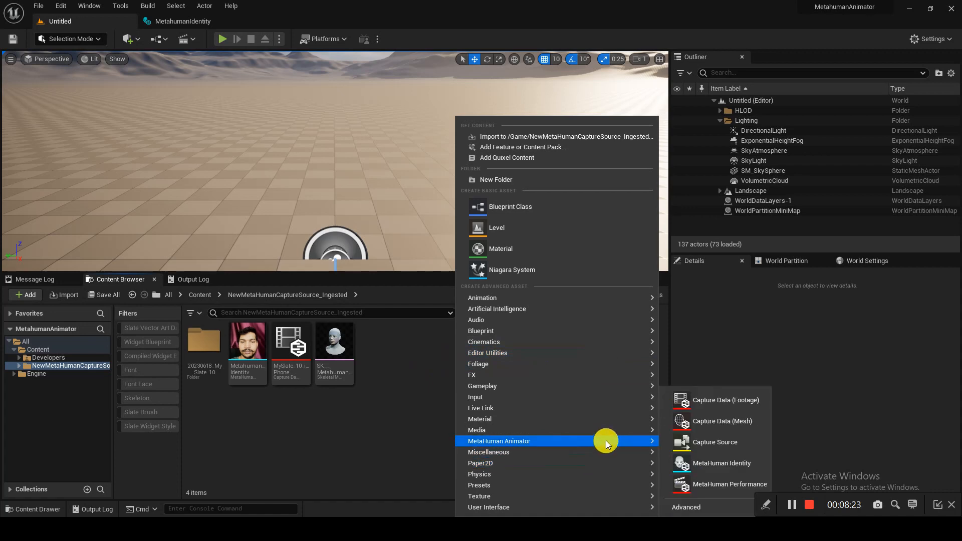
{"action": "left_click", "coordinate": [723, 483]}
{"action": "key", "text": "Return"}
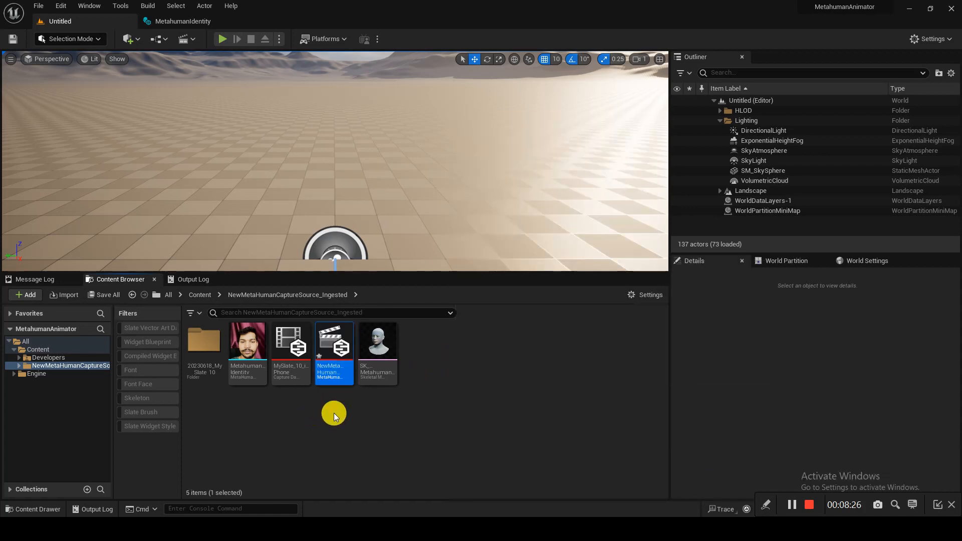
{"action": "double_click", "coordinate": [333, 363]}
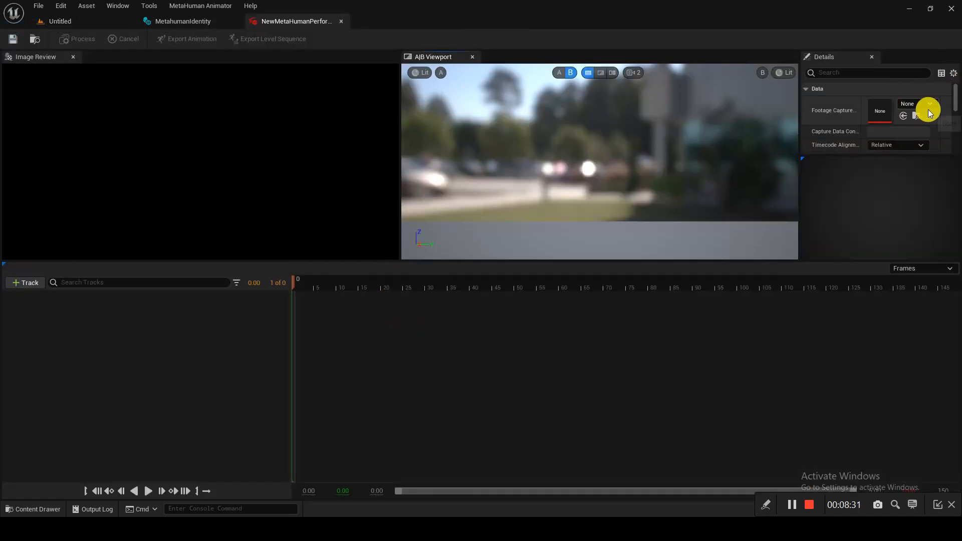
- Set Footage Capture Data to MySlate_10_iPhone and MetaHuman Identity to MetahumanIdentity
{"action": "left_click", "coordinate": [927, 105]}
{"action": "left_click", "coordinate": [889, 228]}
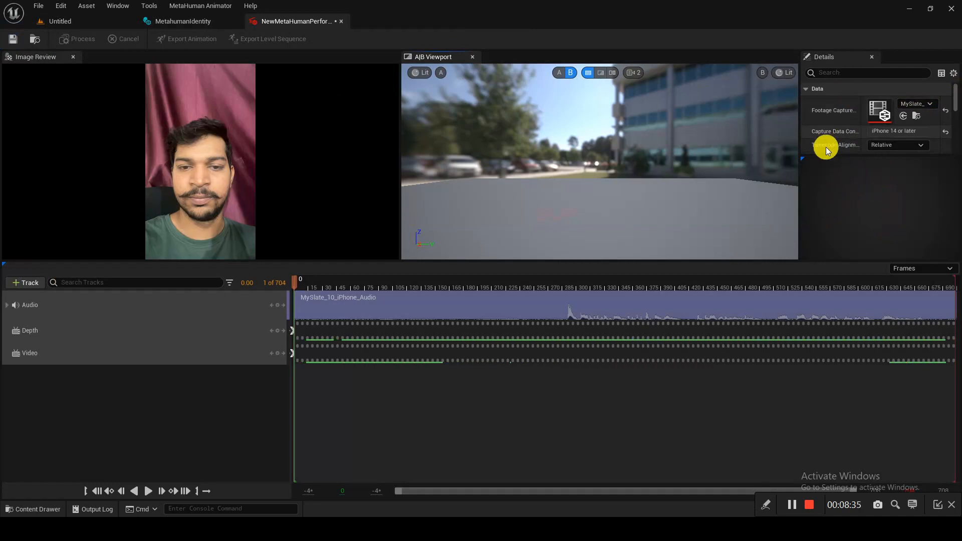
{"action": "left_click_drag", "start_coordinate": [830, 156], "coordinate": [818, 249]}
{"action": "left_click", "coordinate": [920, 160]}
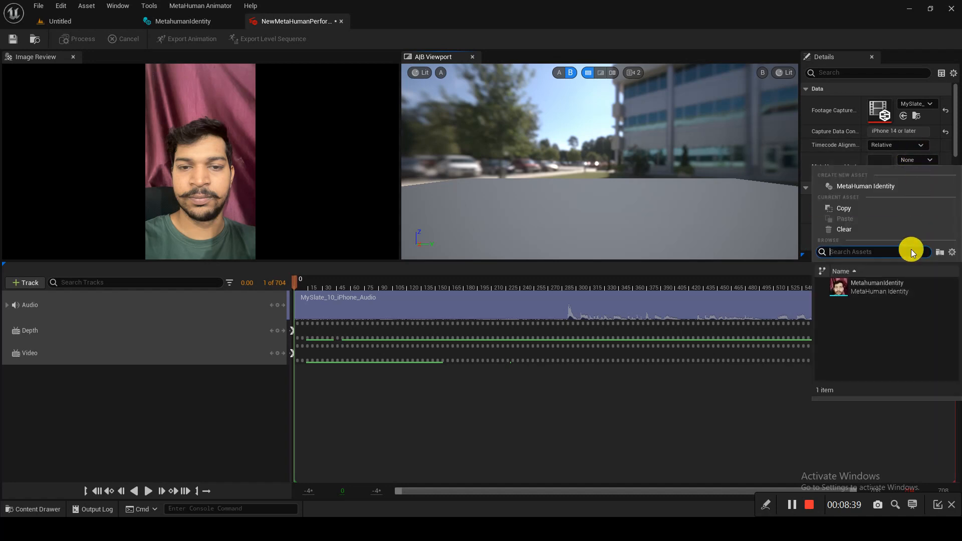
{"action": "left_click", "coordinate": [893, 283]}
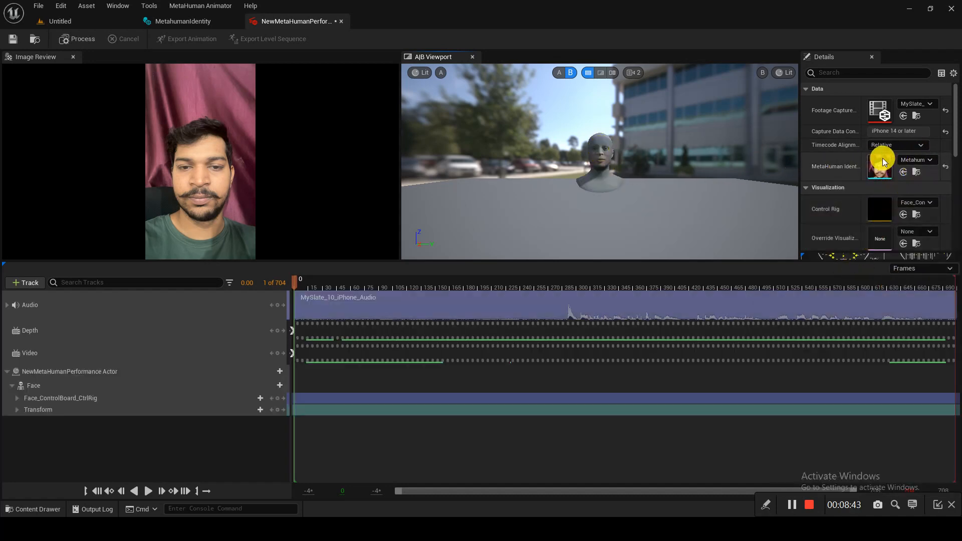
- Fly the A|B viewport around the preview head to inspect it
{"action": "scroll", "coordinate": [826, 164], "scroll_direction": "down", "scroll_amount": 3}
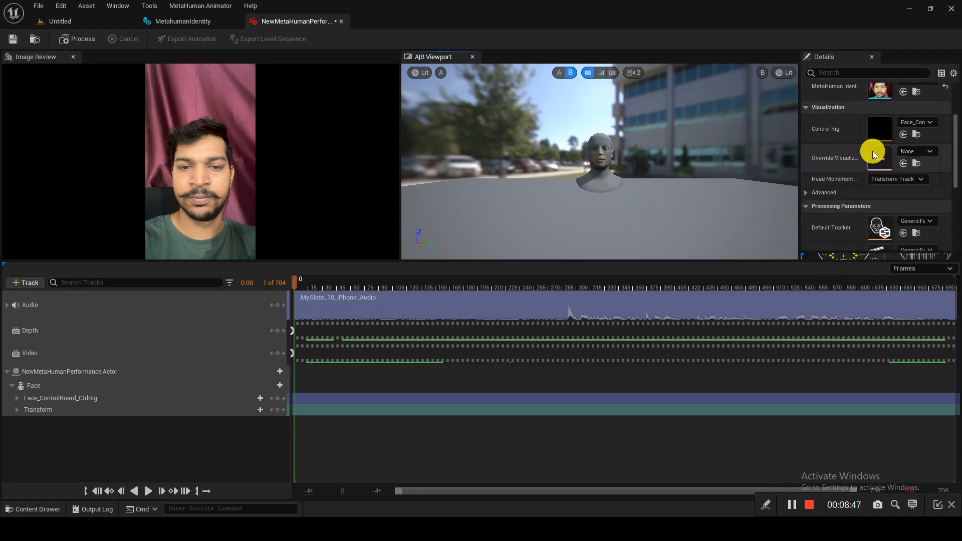
{"action": "mouse_move", "coordinate": [600, 144]}
{"action": "right_mouse_down"}
{"action": "mouse_move", "coordinate": [643, 144]}
{"action": "mouse_move", "coordinate": [530, 144]}
{"action": "mouse_move", "coordinate": [597, 145]}
{"action": "right_mouse_up"}
{"action": "key", "text": "w"}
{"action": "key", "text": "s"}
{"action": "key", "text": "d"}
{"action": "key", "text": "a"}
{"action": "key", "text": "s"}
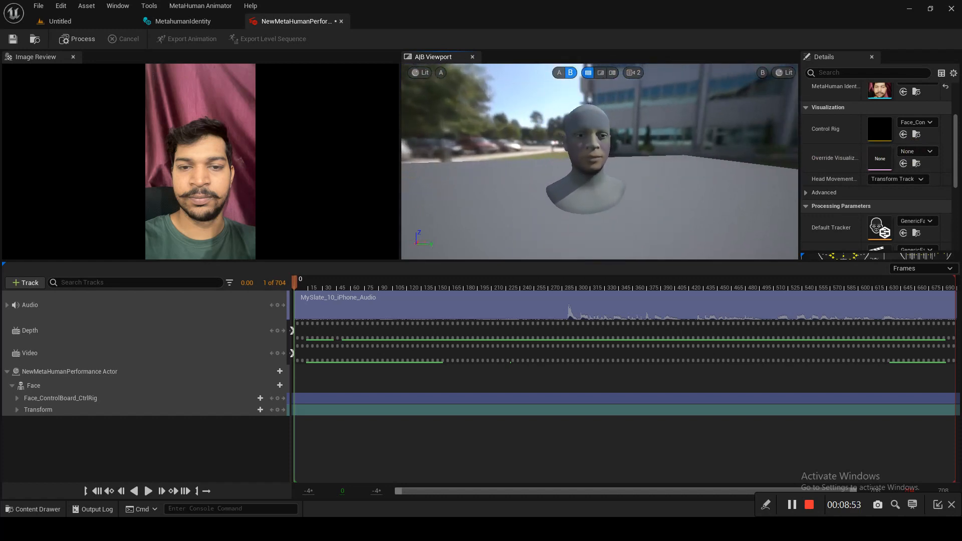
{"action": "scroll", "coordinate": [869, 157], "scroll_direction": "down", "scroll_amount": 3}
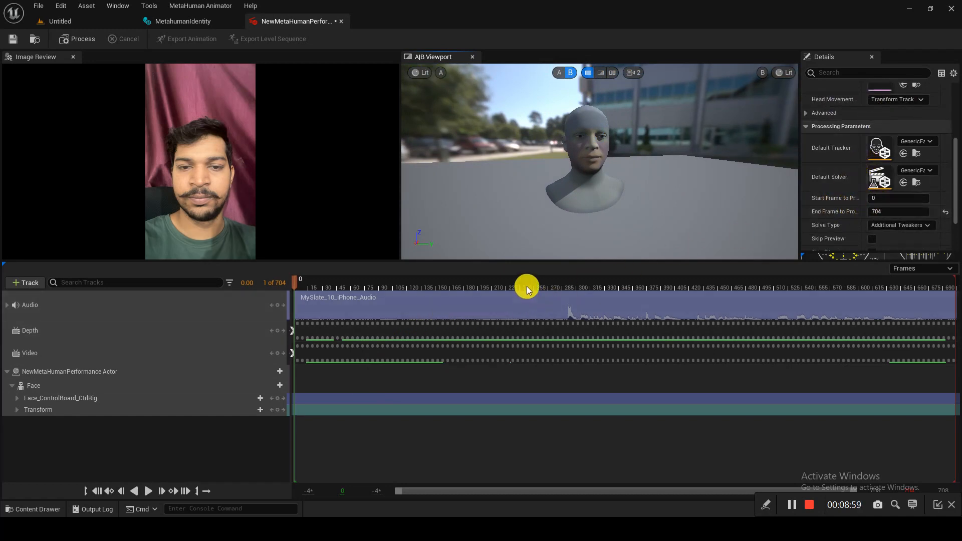
- Set the performance's Start Frame to Process to 290, giving a 290–704 range, and save the asset
{"action": "left_click", "coordinate": [549, 286]}
{"action": "mouse_move", "coordinate": [549, 285]}
{"action": "left_mouse_down"}
{"action": "mouse_move", "coordinate": [567, 280]}
{"action": "mouse_move", "coordinate": [565, 300]}
{"action": "mouse_move", "coordinate": [564, 287]}
{"action": "left_mouse_up"}
{"action": "key", "text": "space"}
{"action": "mouse_move", "coordinate": [573, 282]}
{"action": "left_mouse_down"}
{"action": "mouse_move", "coordinate": [551, 282]}
{"action": "mouse_move", "coordinate": [575, 289]}
{"action": "left_mouse_up"}
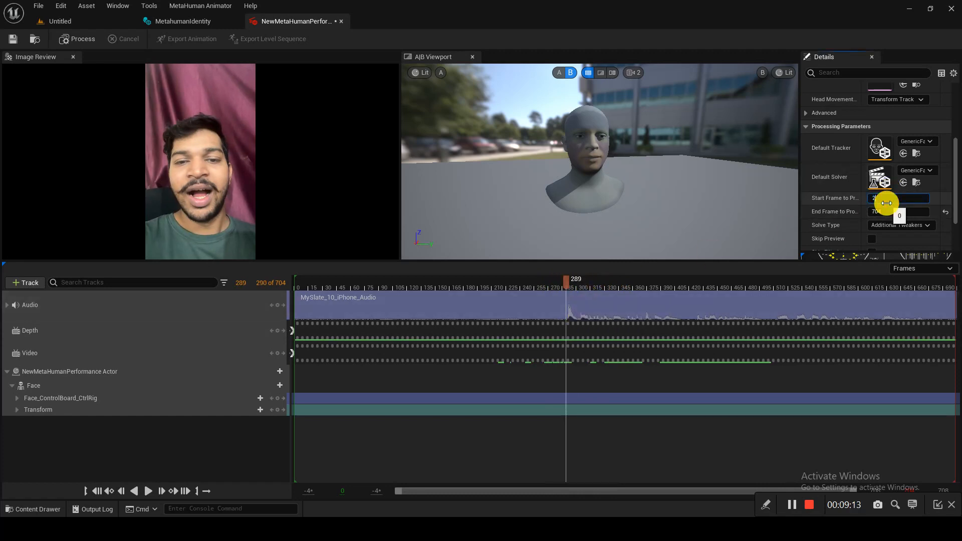
{"action": "key", "text": "Return"}
{"action": "left_click_drag", "start_coordinate": [565, 281], "coordinate": [493, 284]}
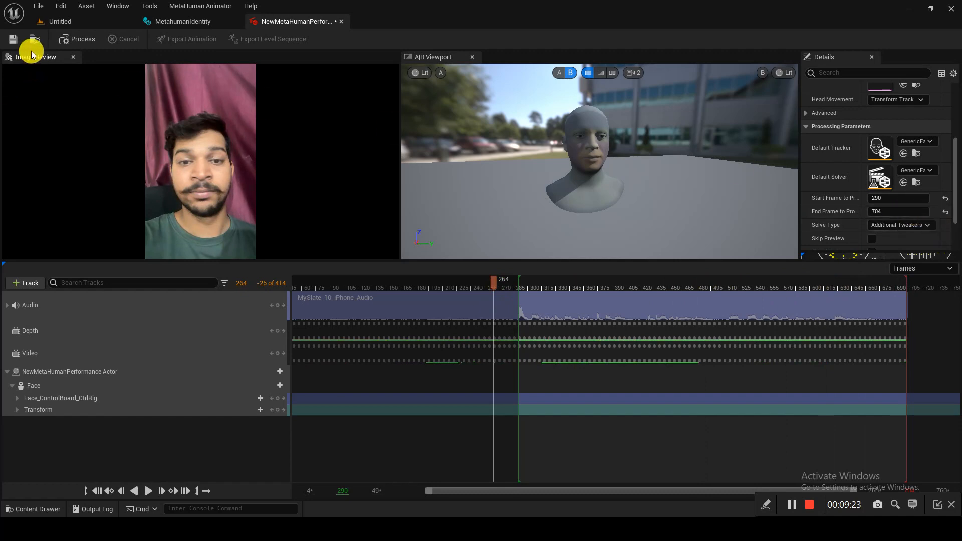
{"action": "left_click", "coordinate": [16, 44]}
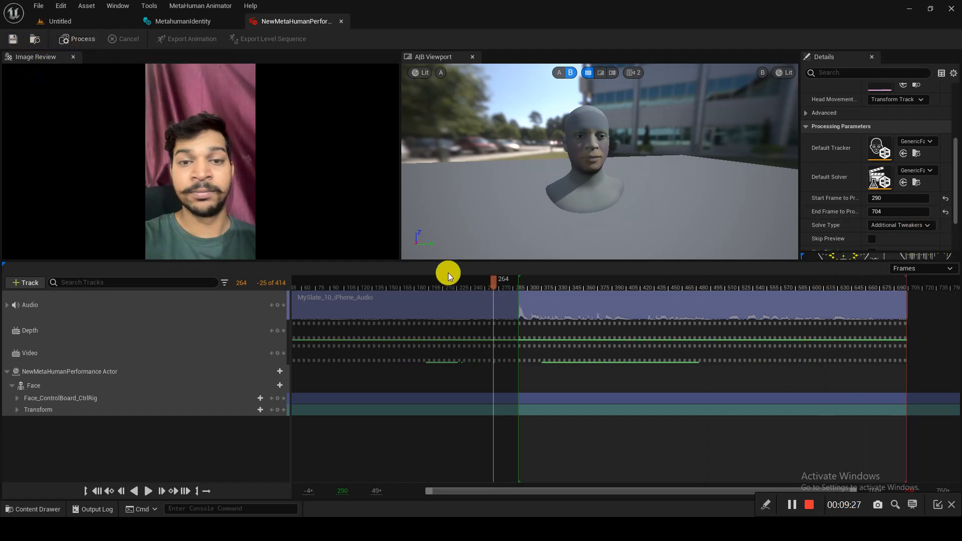
{"action": "key", "text": "space"}
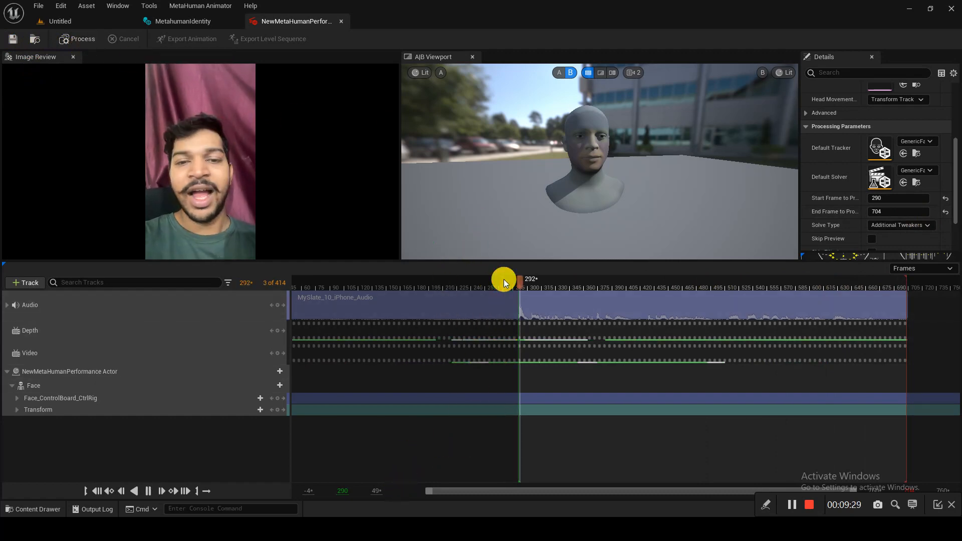
- Start processing the performance from frame 290 and save the asset while it runs
{"action": "left_click", "coordinate": [80, 41]}
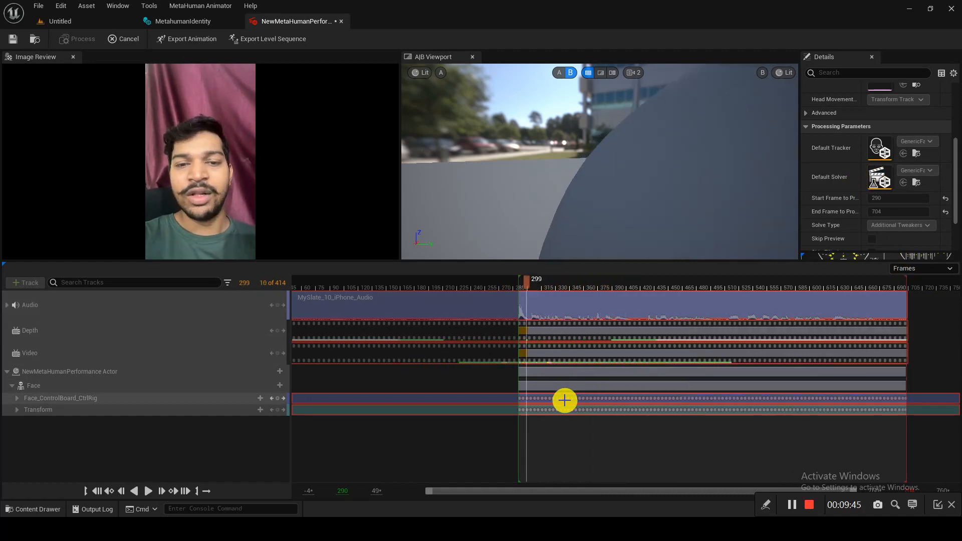
{"action": "left_click", "coordinate": [13, 38]}
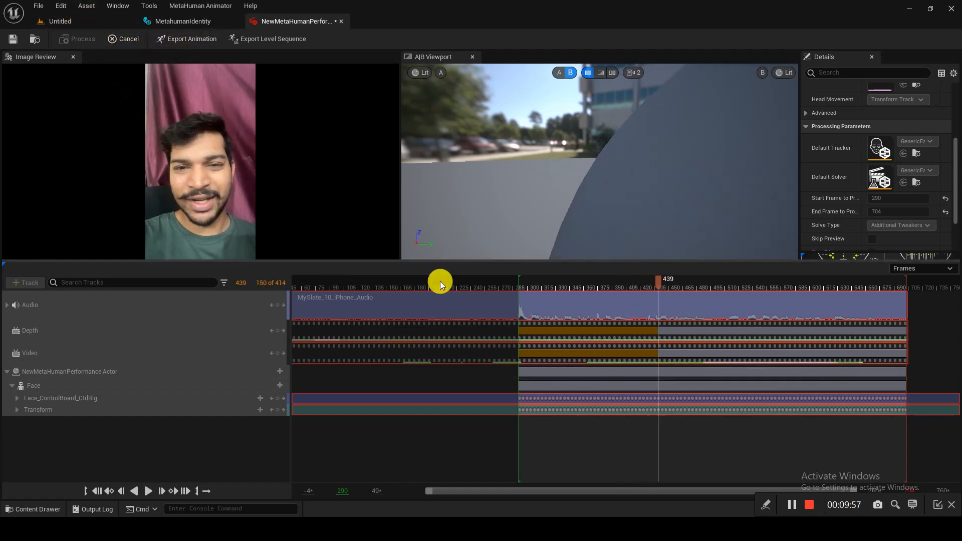
{"action": "left_click", "coordinate": [61, 6]}
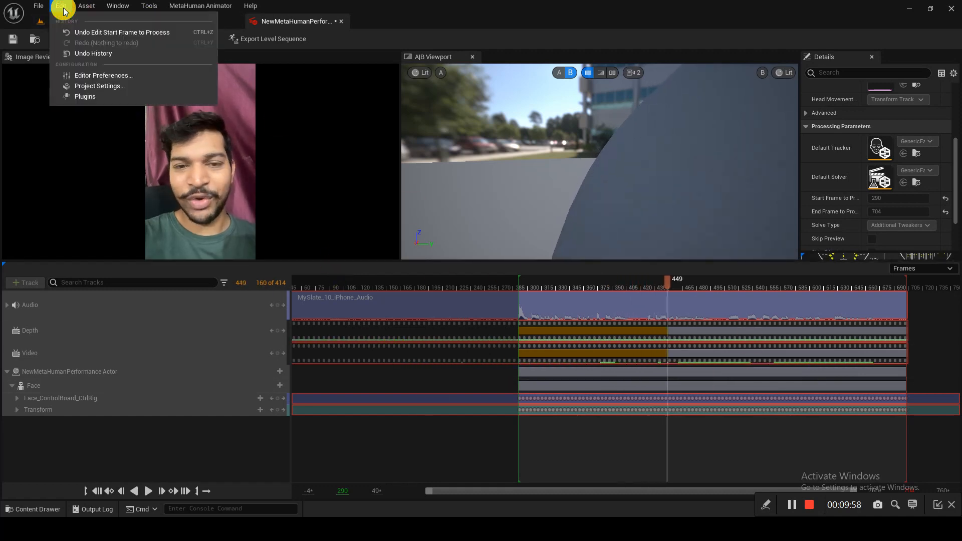
- In Project Settings, set IMG Media cache to 60 percent behind, 6 GB, 6 threads, 6 GB global
{"action": "left_click", "coordinate": [104, 88]}
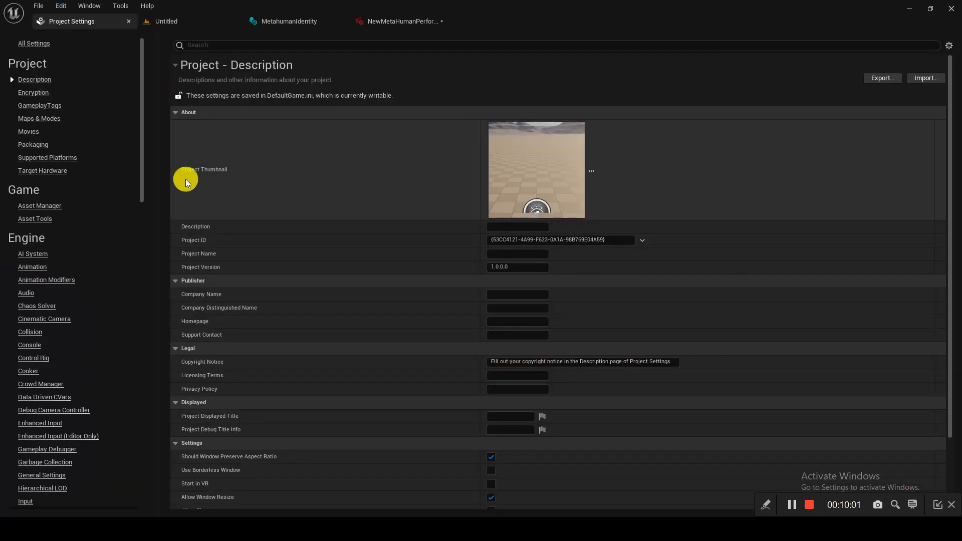
{"action": "left_click", "coordinate": [273, 45]}
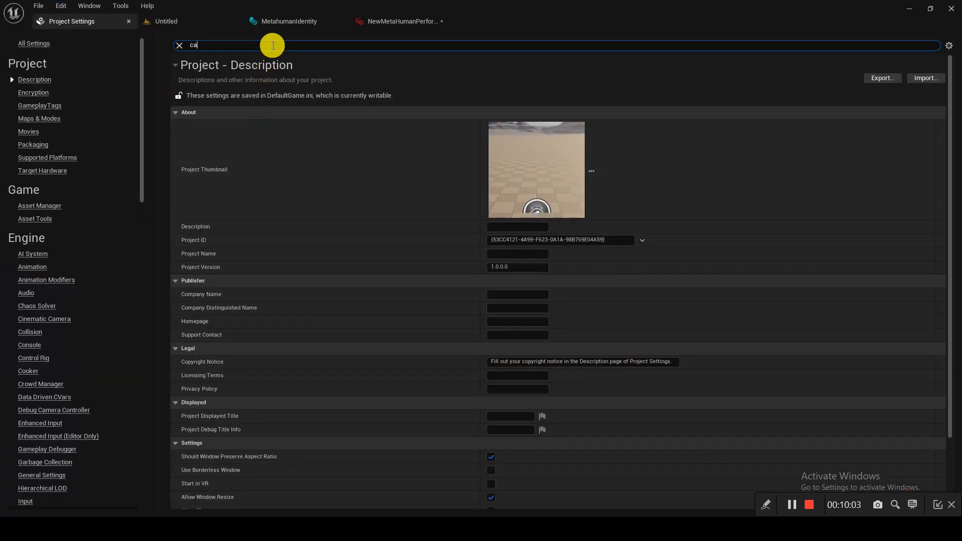
{"action": "type", "text": "cah"}
{"action": "key", "text": "BackSpace"}
{"action": "type", "text": "che"}
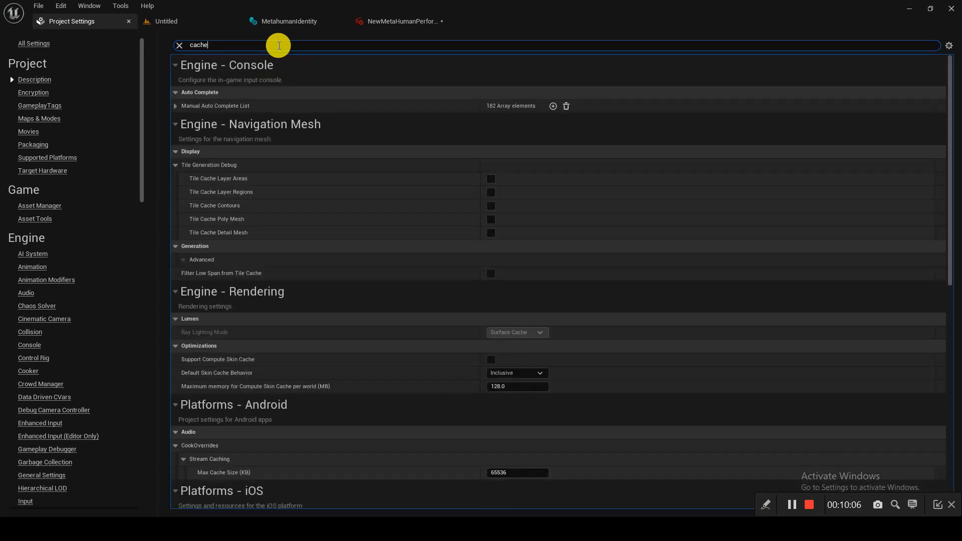
{"action": "scroll", "coordinate": [335, 355], "scroll_direction": "down", "scroll_amount": 5}
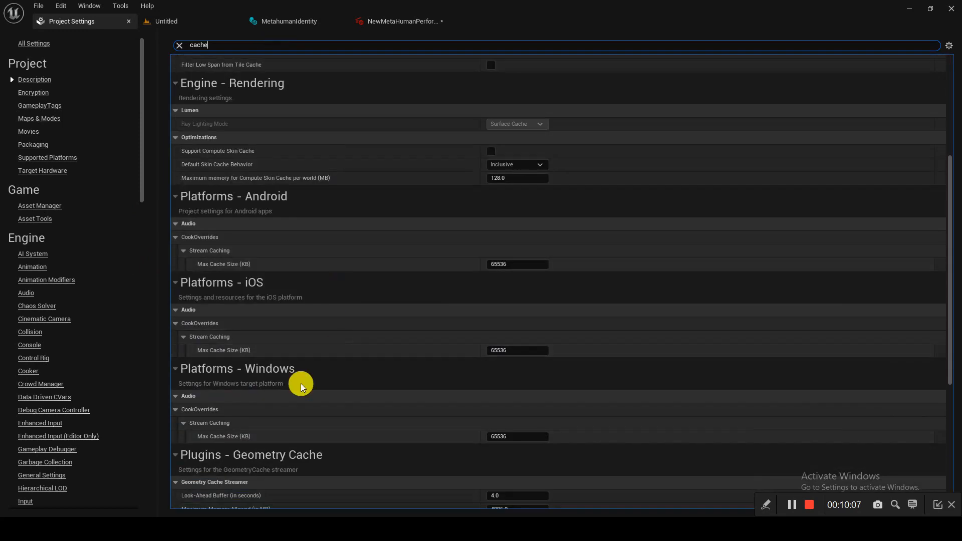
{"action": "scroll", "coordinate": [346, 380], "scroll_direction": "down", "scroll_amount": 5}
{"action": "scroll", "coordinate": [251, 308], "scroll_direction": "down", "scroll_amount": 1}
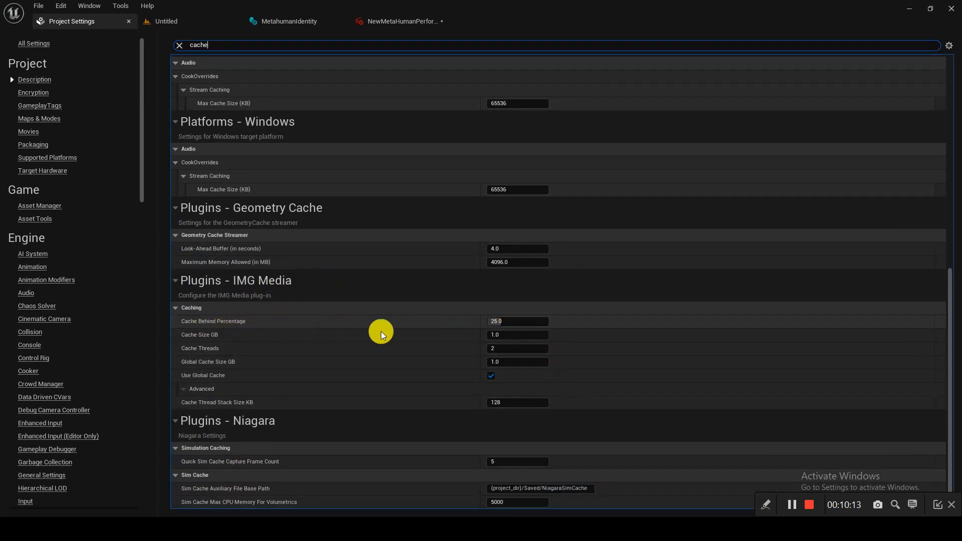
{"action": "left_click", "coordinate": [535, 323]}
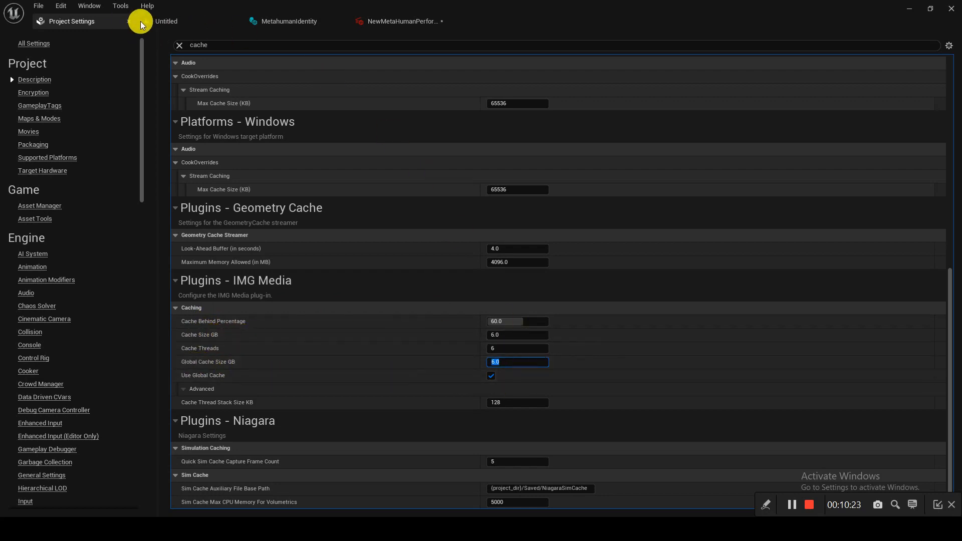
{"action": "left_click", "coordinate": [365, 29]}
- Save the performance and export it as the AS_NewMetaHumanPerformance animation in the Content folder
{"action": "left_click", "coordinate": [20, 41]}
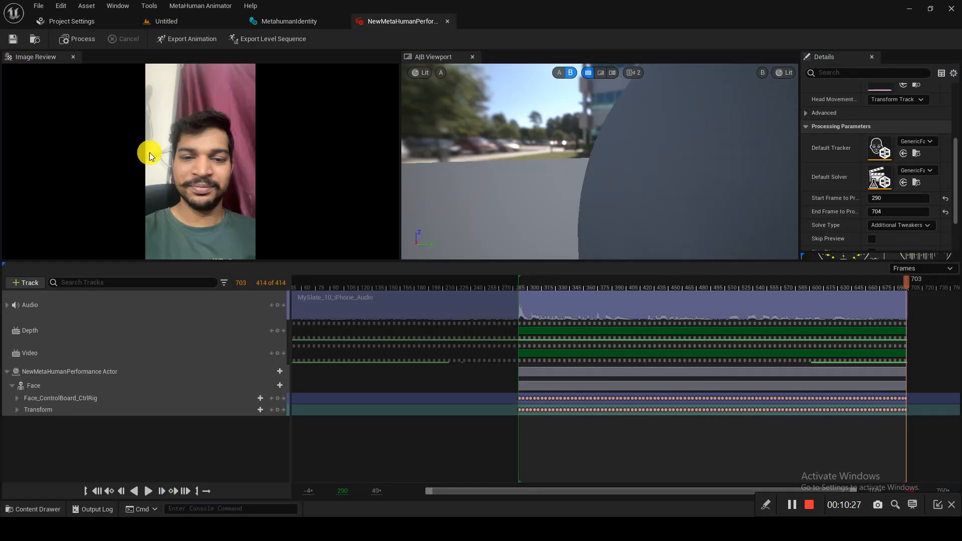
{"action": "left_click", "coordinate": [185, 38]}
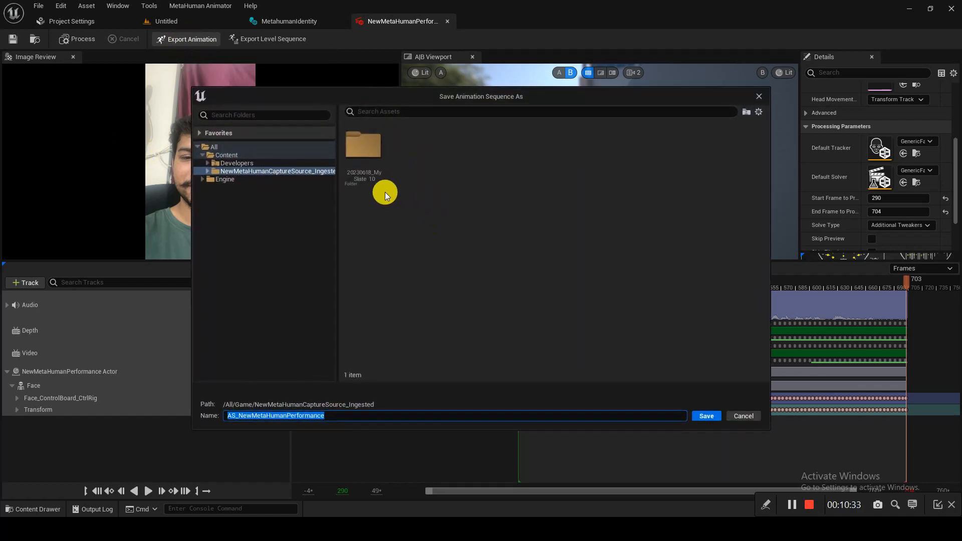
{"action": "left_click", "coordinate": [257, 157]}
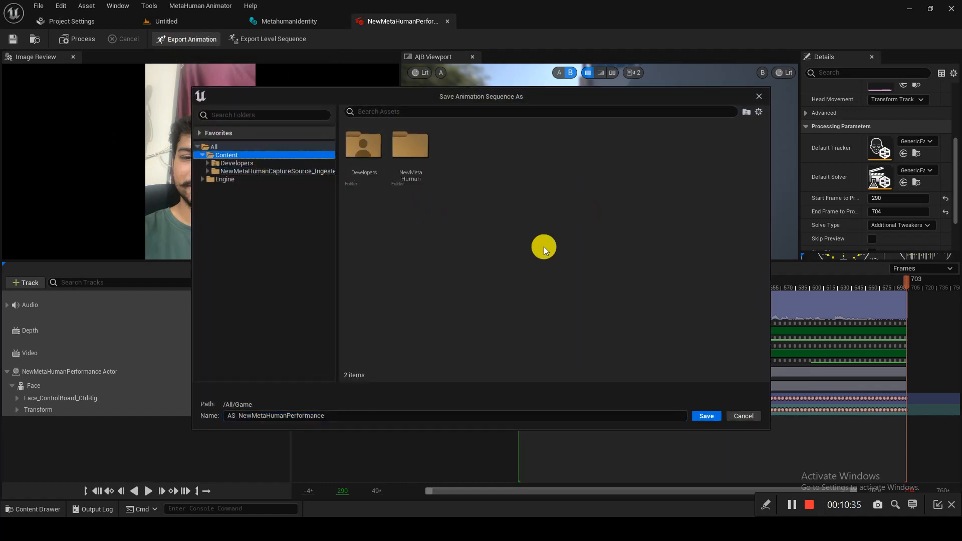
{"action": "left_click", "coordinate": [707, 415]}
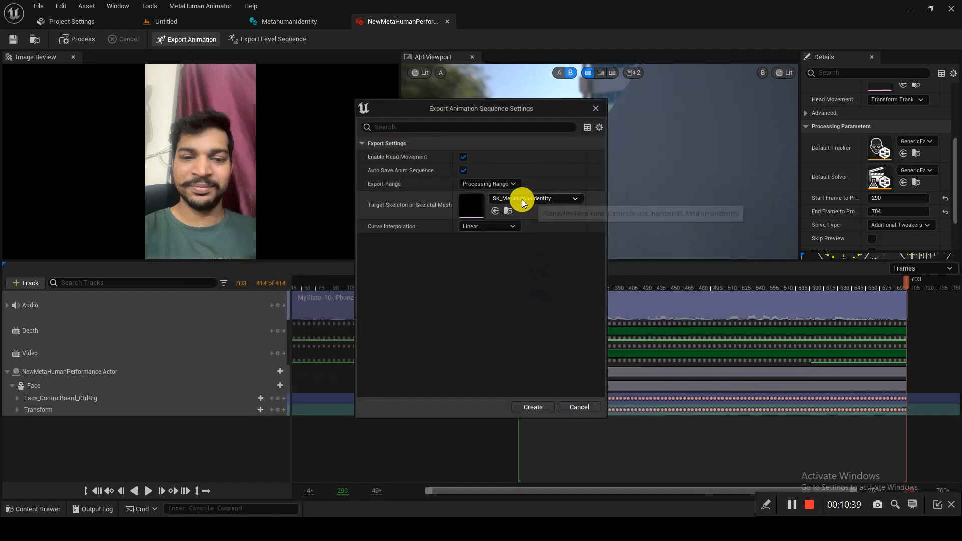
{"action": "left_click", "coordinate": [548, 407]}
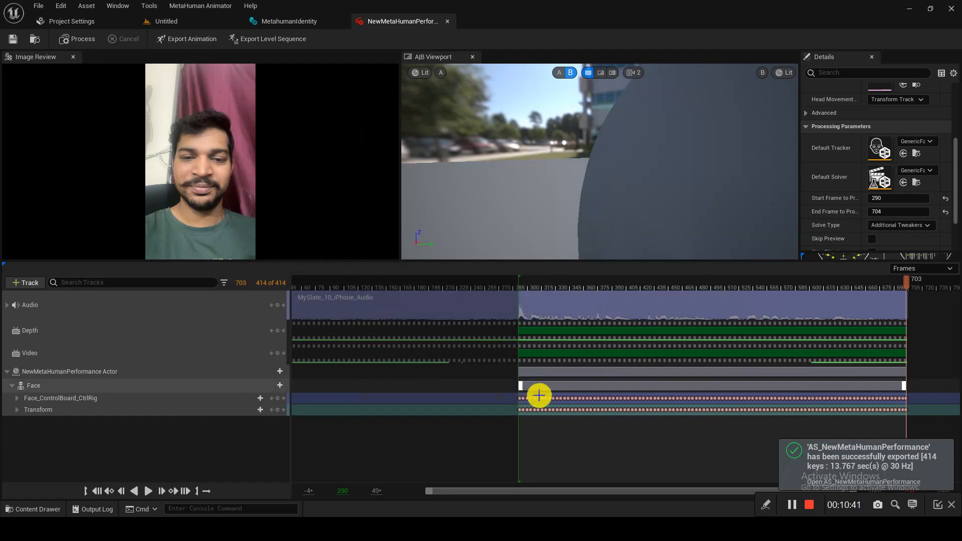
- Close Project Settings and open AS_NewMetaHumanPerformance from the Content Browser for preview
{"action": "left_click", "coordinate": [75, 22]}
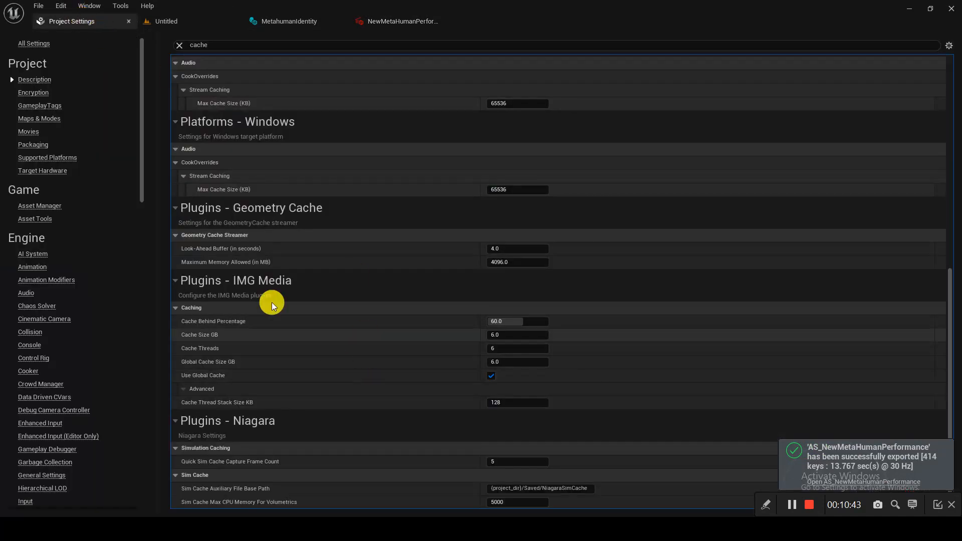
{"action": "left_click", "coordinate": [146, 20]}
{"action": "left_click", "coordinate": [129, 22]}
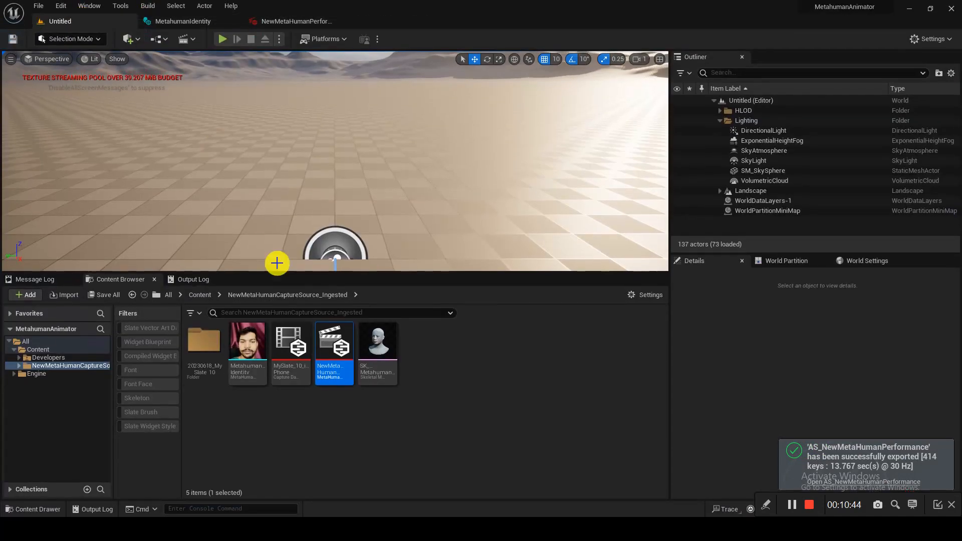
{"action": "left_click", "coordinate": [200, 294]}
{"action": "left_click_drag", "start_coordinate": [291, 346], "coordinate": [479, 185]}
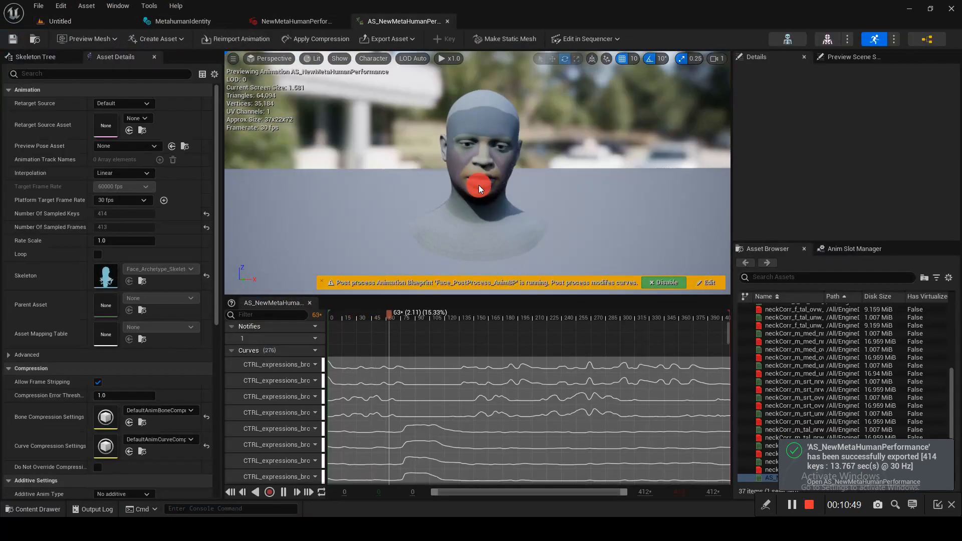
- Close the AS_NewMetaHumanPerformance preview and return to the Untitled level, cancelling an Import window
{"action": "left_click", "coordinate": [444, 21]}
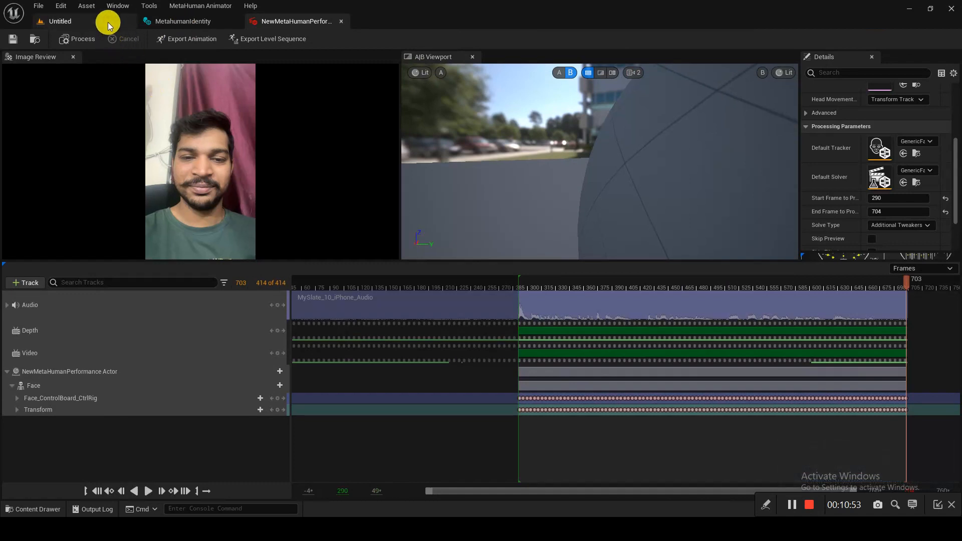
{"action": "left_click", "coordinate": [107, 22]}
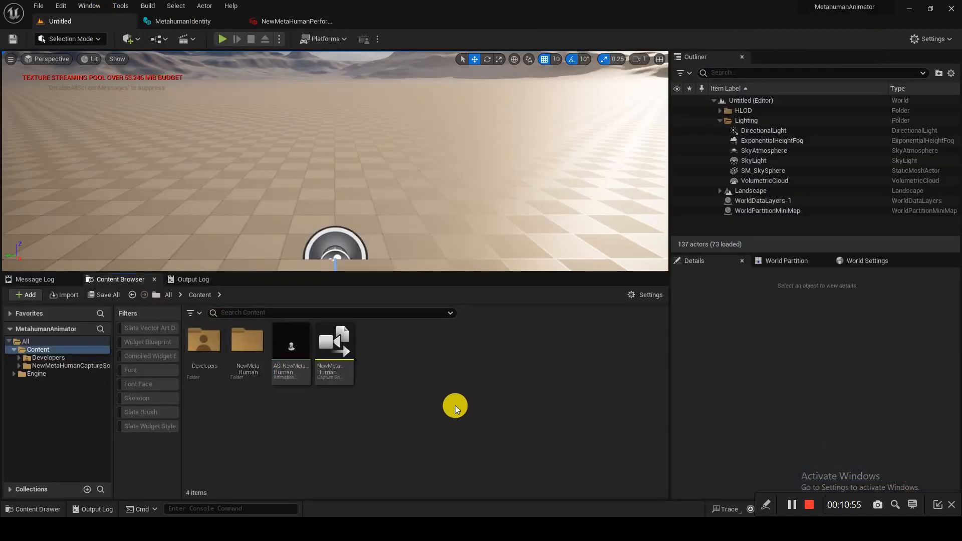
{"action": "left_click", "coordinate": [73, 293]}
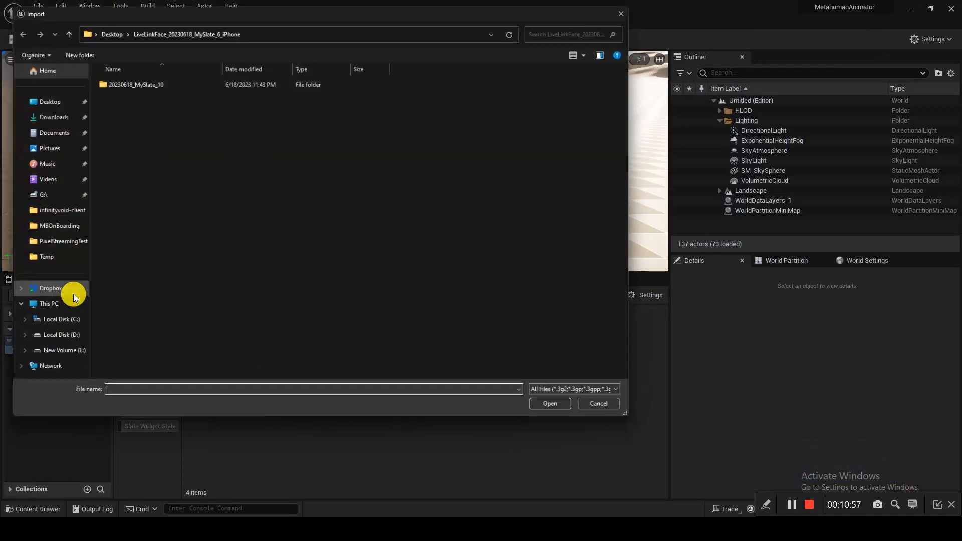
{"action": "left_click", "coordinate": [632, 7]}
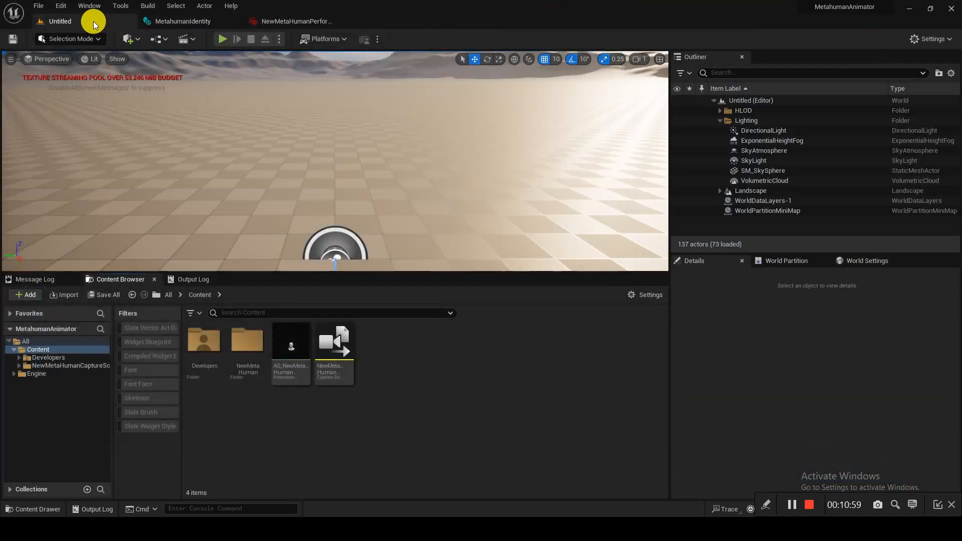
{"action": "left_click", "coordinate": [61, 5]}
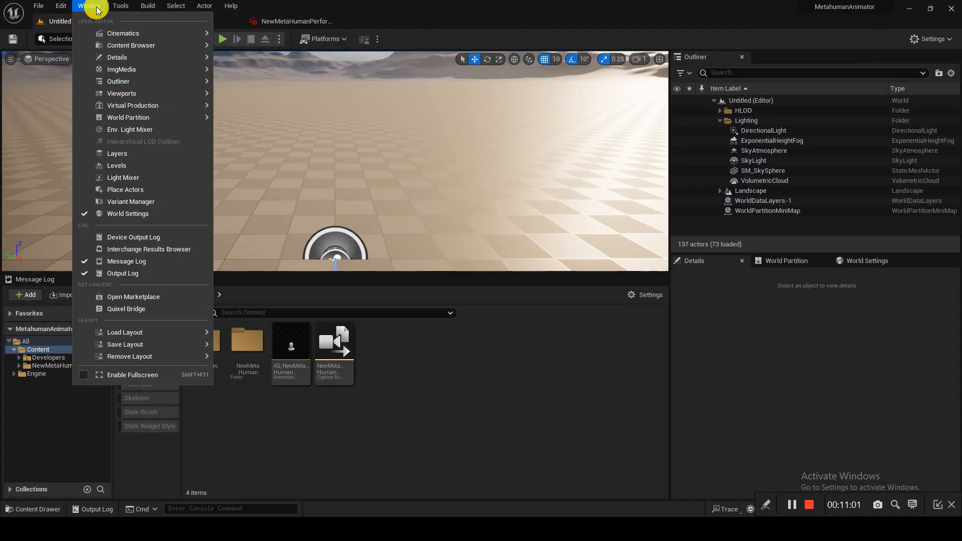
{"action": "mouse_move", "coordinate": [85, 5]}
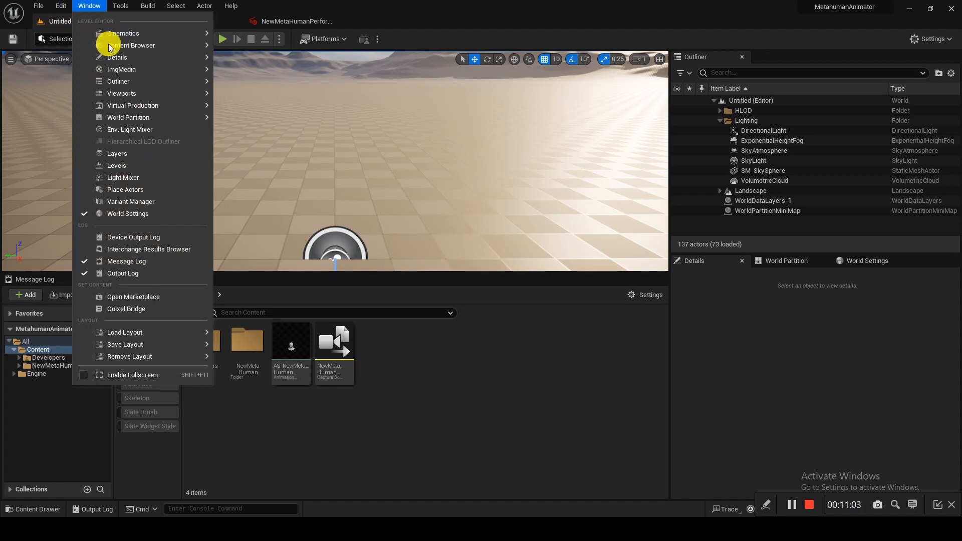
- Add the downloaded Zhen MetaHuman from Quixel Bridge's Local > MetaHumans list, then close Bridge
{"action": "left_click", "coordinate": [153, 309]}
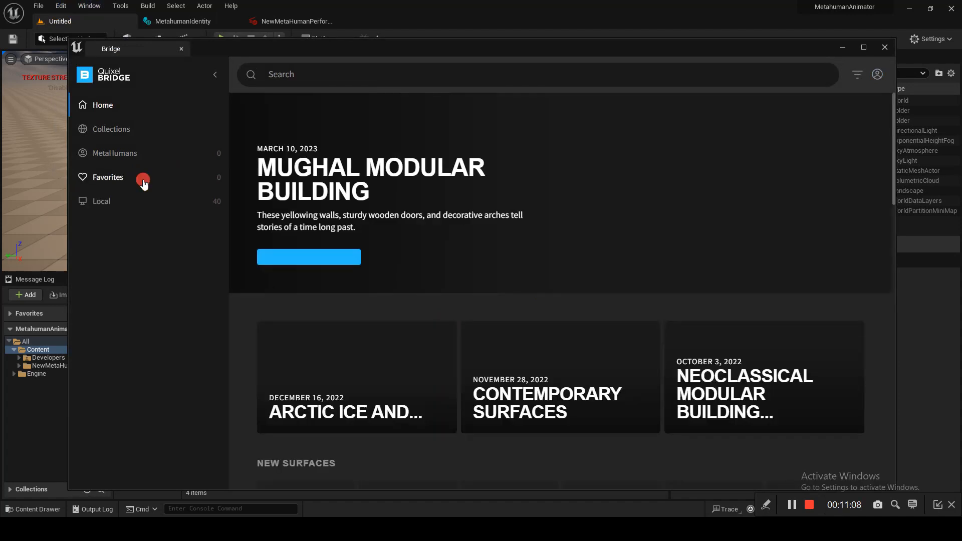
{"action": "left_click", "coordinate": [144, 179]}
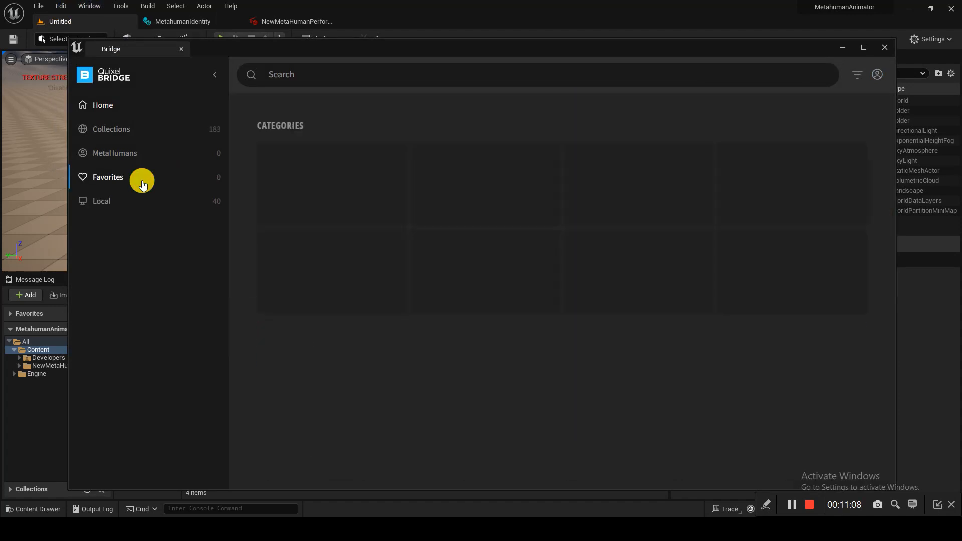
{"action": "left_click", "coordinate": [128, 206]}
{"action": "left_click", "coordinate": [128, 244]}
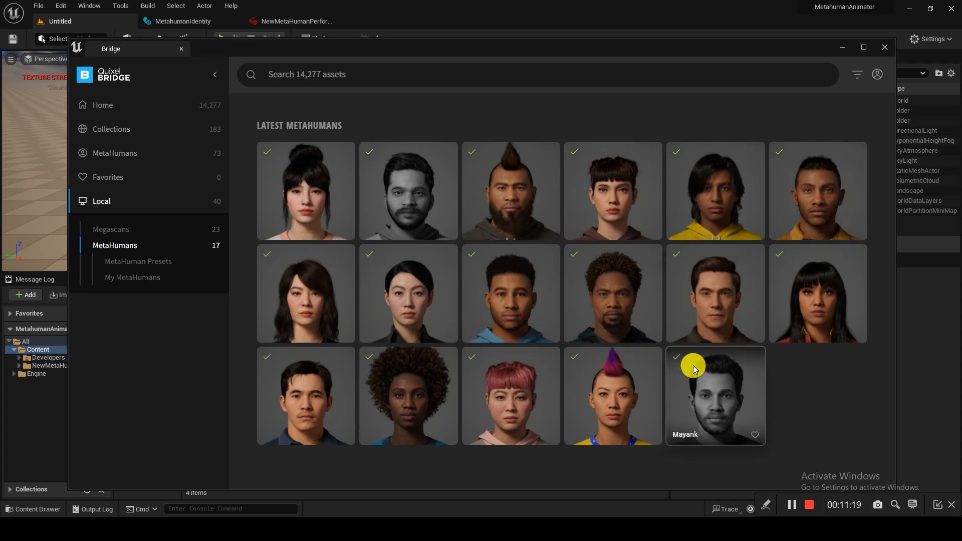
{"action": "left_click", "coordinate": [621, 410]}
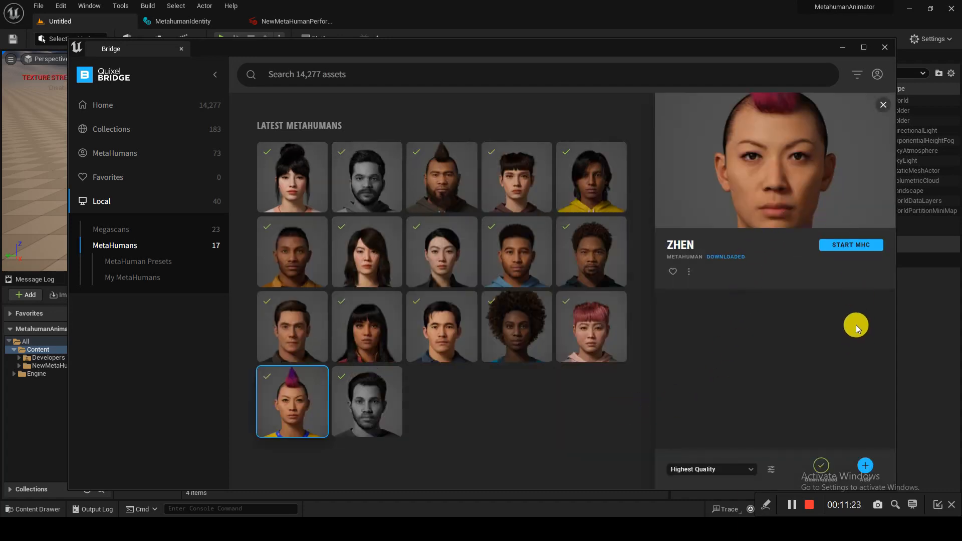
{"action": "left_click", "coordinate": [866, 467]}
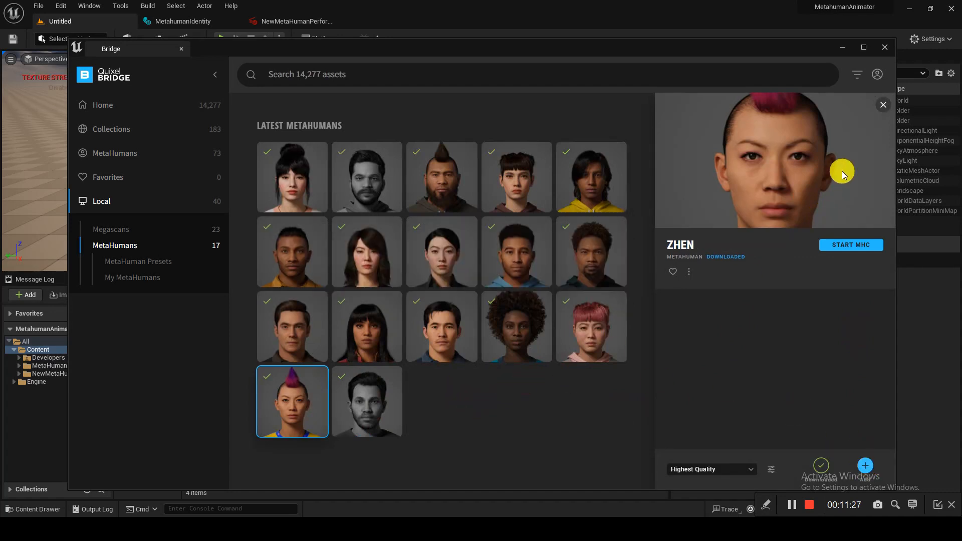
{"action": "left_click", "coordinate": [884, 47]}
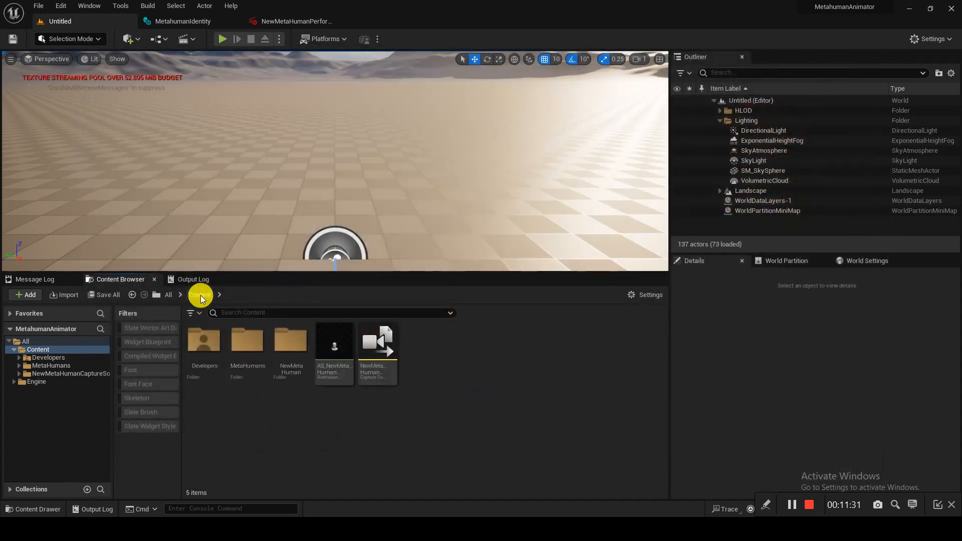
- Browse to Content > MetaHumans > Zhen and select the BP_Zhen blueprint
{"action": "double_click", "coordinate": [247, 345]}
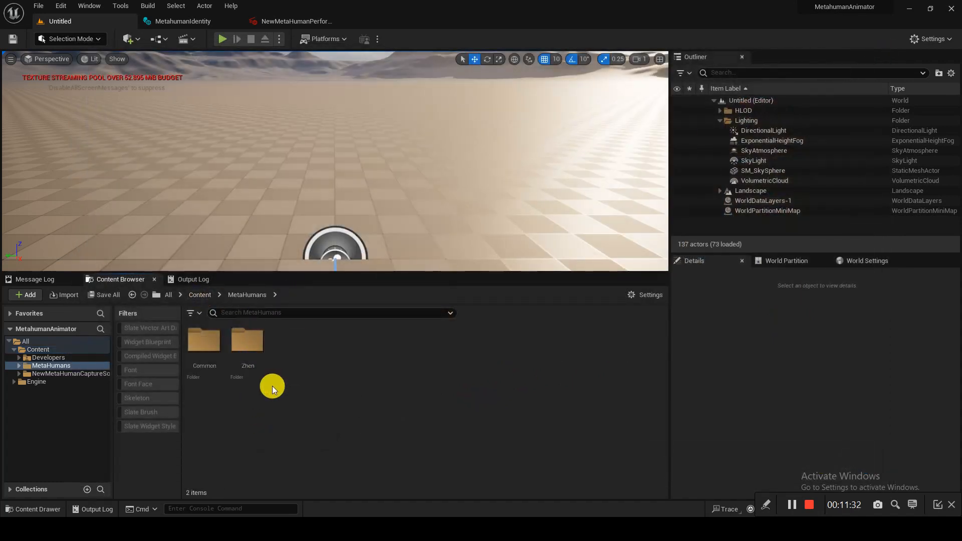
{"action": "left_click", "coordinate": [252, 361]}
{"action": "double_click", "coordinate": [252, 361]}
{"action": "left_click", "coordinate": [514, 362]}
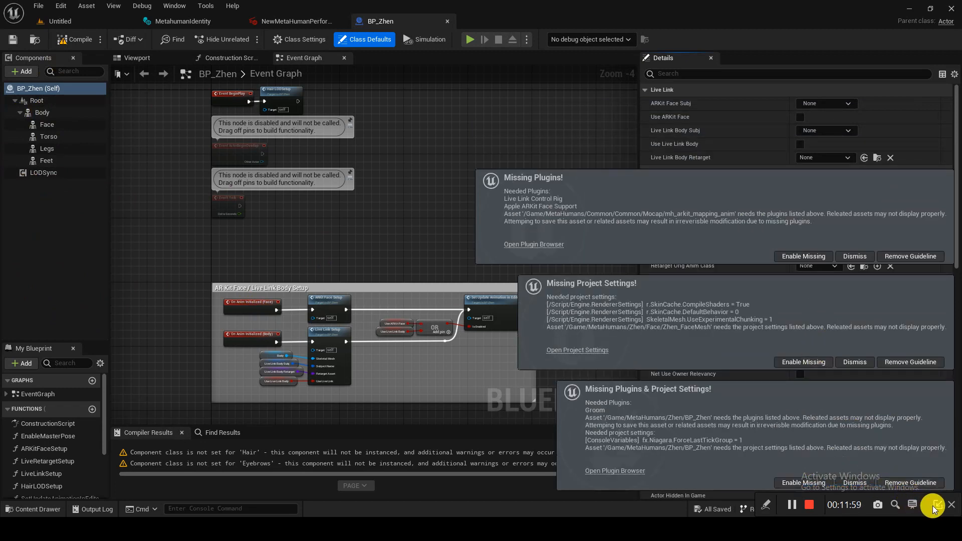
- Enable the missing Live Link and Groom plugins and project settings, then restart the editor
{"action": "left_click_drag", "start_coordinate": [839, 513], "coordinate": [1, 320]}
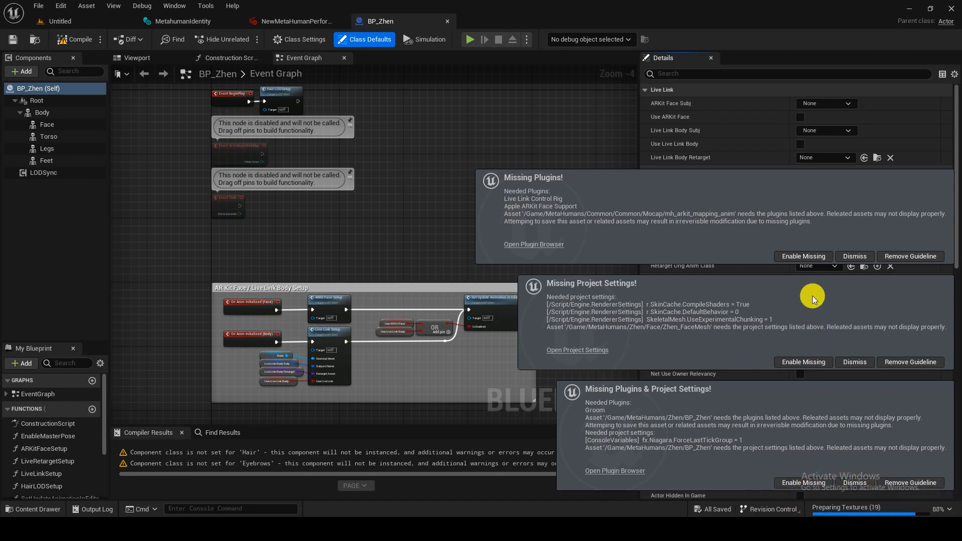
{"action": "left_click", "coordinate": [803, 256]}
{"action": "left_click", "coordinate": [803, 362]}
{"action": "left_click", "coordinate": [804, 486]}
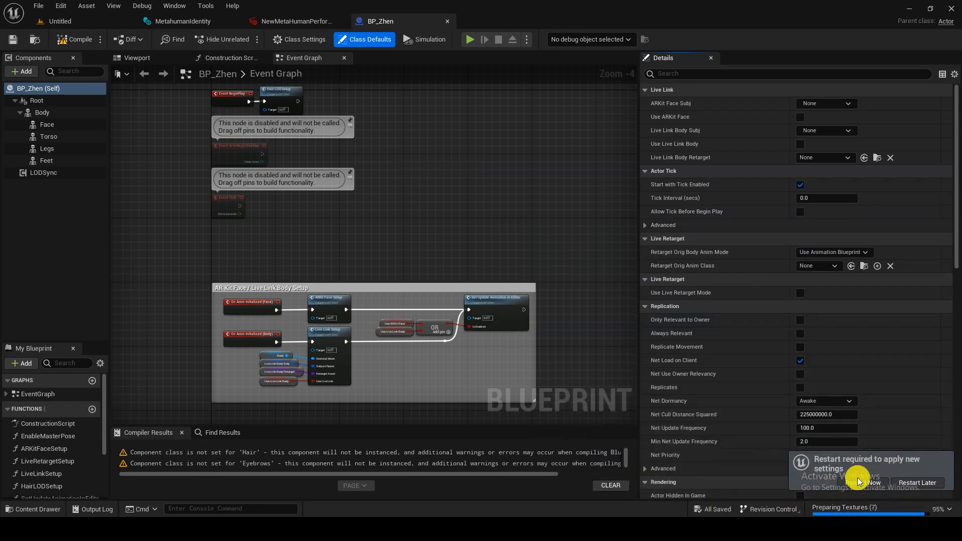
{"action": "left_click", "coordinate": [865, 482]}
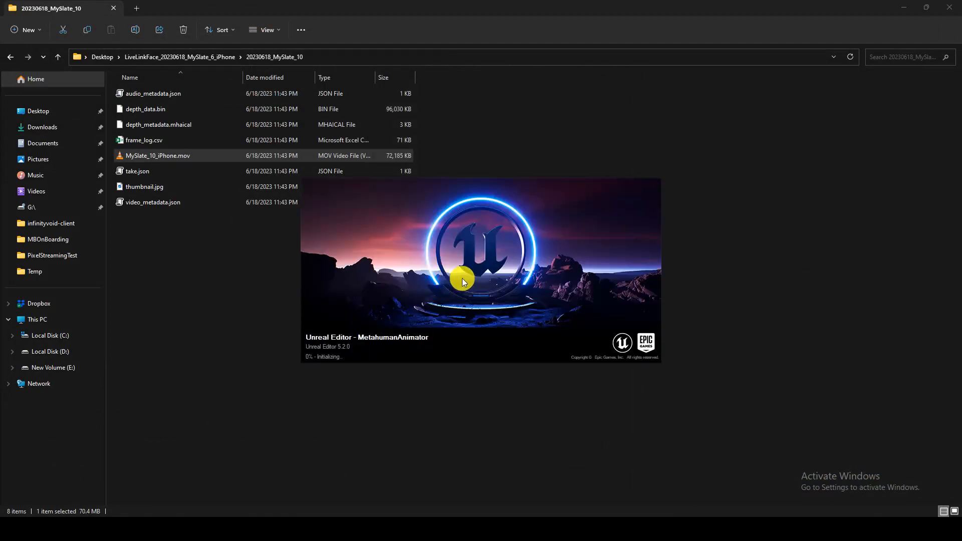
- After the relaunch, open BP_Zhen from MetaHumans/Zhen in the Blueprint editor
{"action": "left_click_drag", "start_coordinate": [104, 272], "coordinate": [26, 268]}
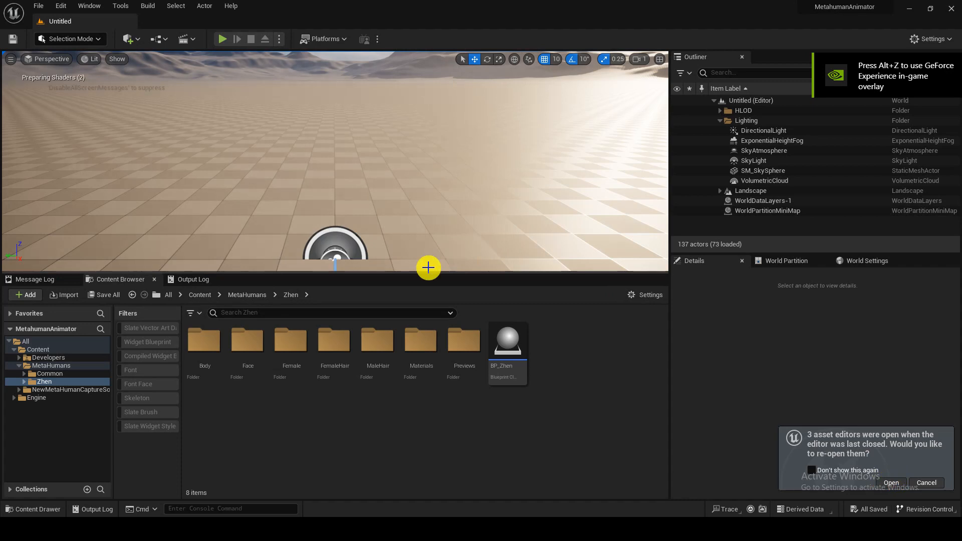
{"action": "left_click", "coordinate": [498, 352]}
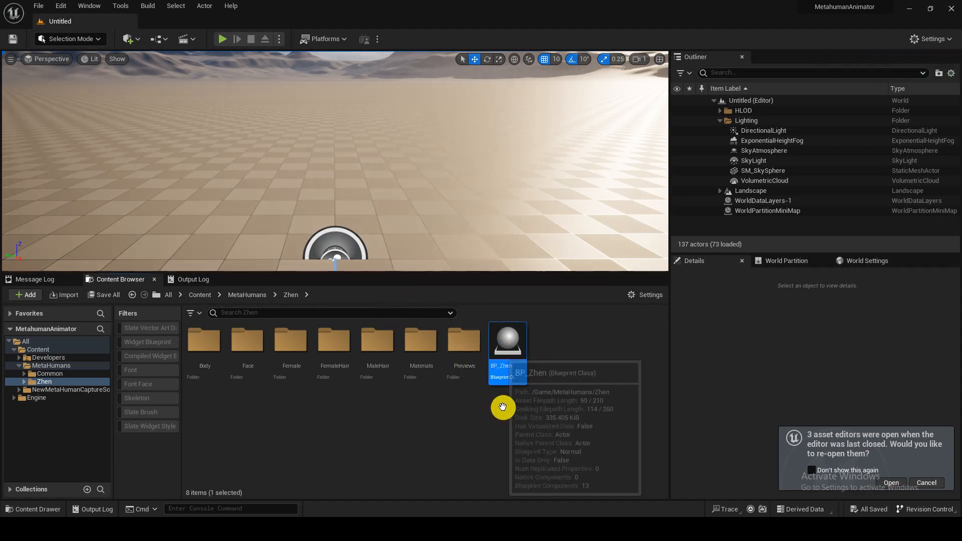
{"action": "key", "text": "Return"}
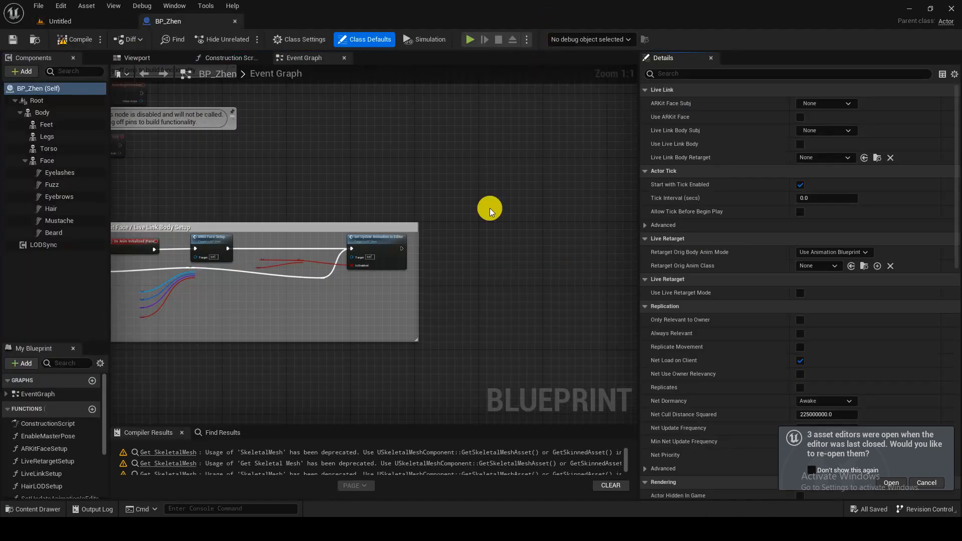
- Switch BP_Zhen to its Viewport and frame a close frontal view of Zhen's face
{"action": "right_click_drag", "start_coordinate": [338, 197], "coordinate": [508, 180]}
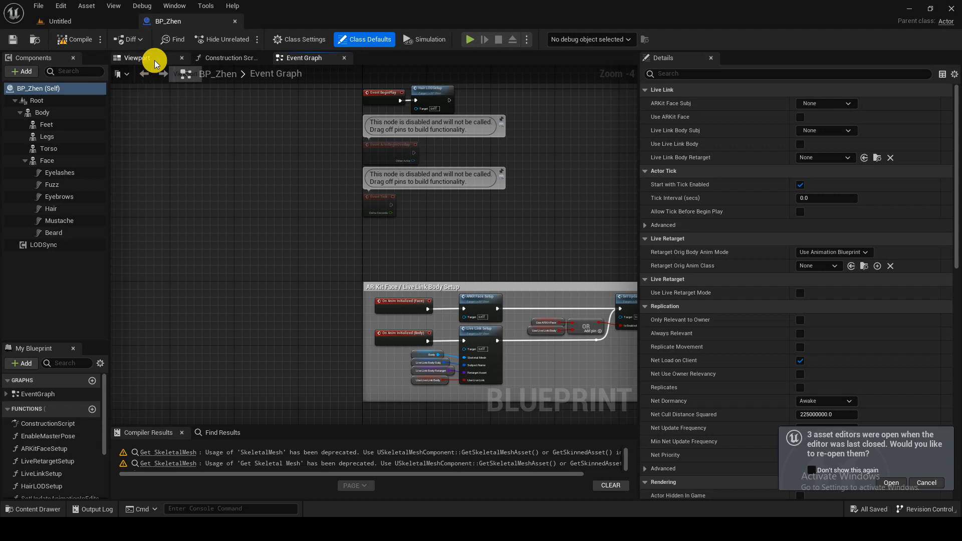
{"action": "left_click", "coordinate": [155, 59]}
{"action": "mouse_move", "coordinate": [379, 176]}
{"action": "right_mouse_down"}
{"action": "mouse_move", "coordinate": [341, 156]}
{"action": "mouse_move", "coordinate": [405, 156]}
{"action": "mouse_move", "coordinate": [390, 153]}
{"action": "right_mouse_up"}
{"action": "scroll", "coordinate": [379, 175], "scroll_direction": "down", "scroll_amount": 3}
{"action": "key", "text": "w"}
{"action": "key", "text": "s"}
{"action": "key", "text": "w"}
{"action": "key", "text": "s"}
{"action": "key", "text": "w"}
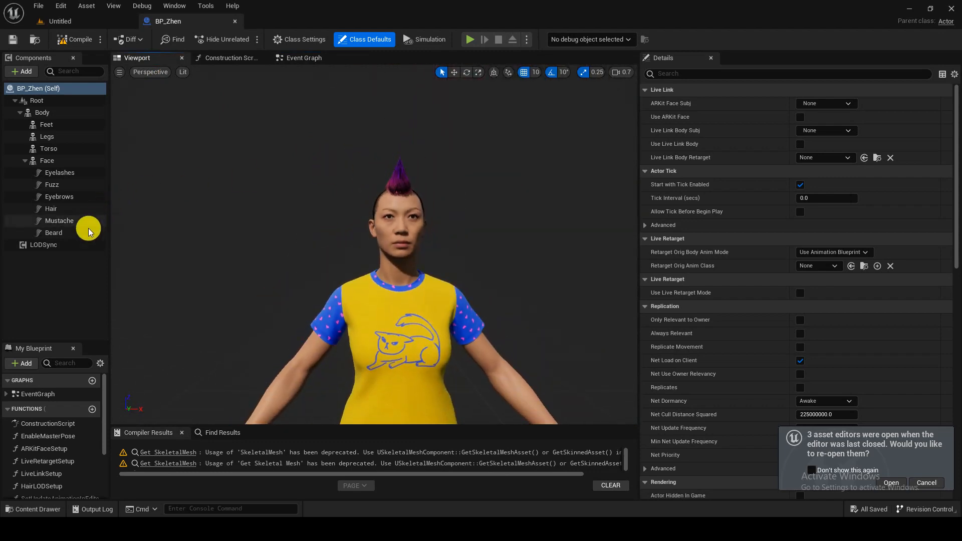
- Set the LODSync component's Forced LOD to 0 and save BP_Zhen
{"action": "left_click", "coordinate": [64, 246]}
{"action": "left_click", "coordinate": [818, 213]}
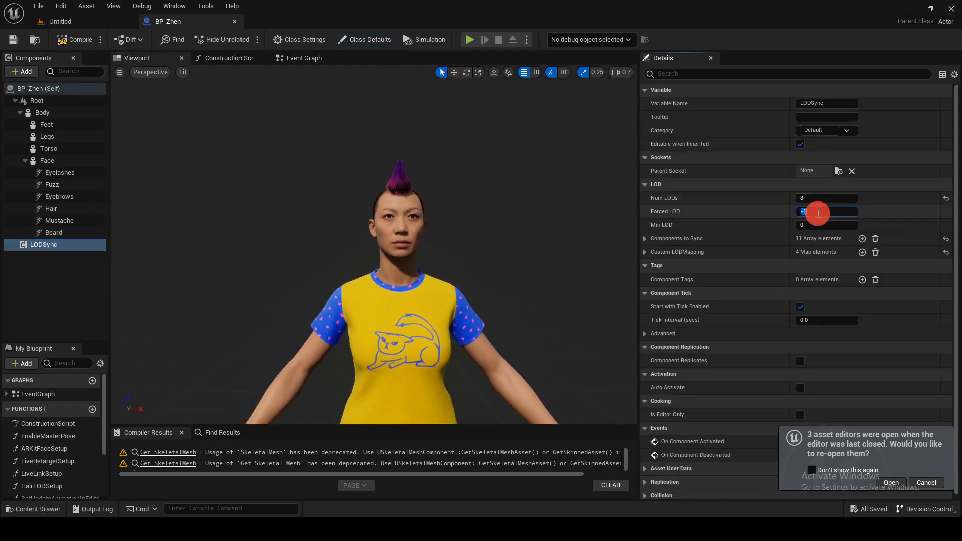
{"action": "type", "text": "0"}
{"action": "key", "text": "Return"}
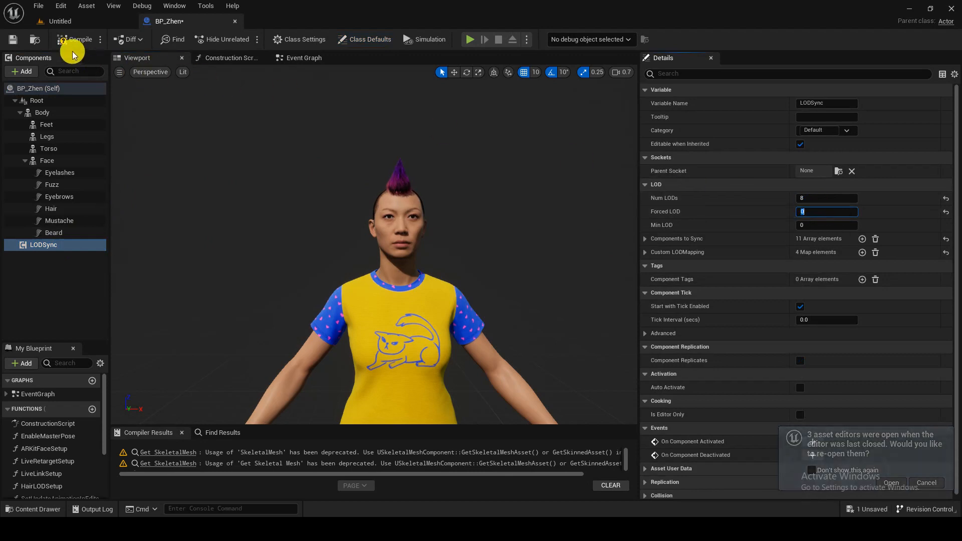
{"action": "left_click", "coordinate": [13, 39]}
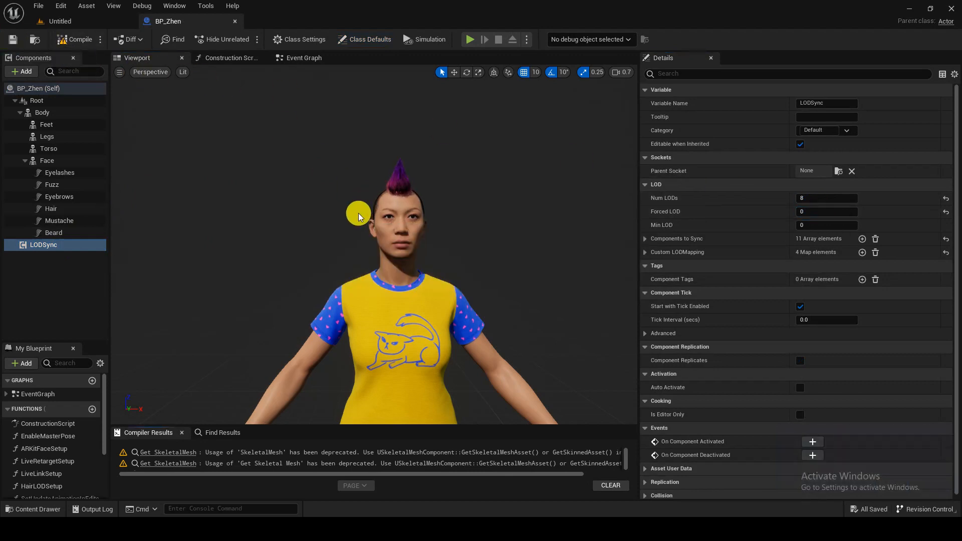
- Open the Face component's animation blueprint, Face_AnimBP, from its Anim Class
{"action": "right_click_drag", "start_coordinate": [374, 245], "coordinate": [351, 250]}
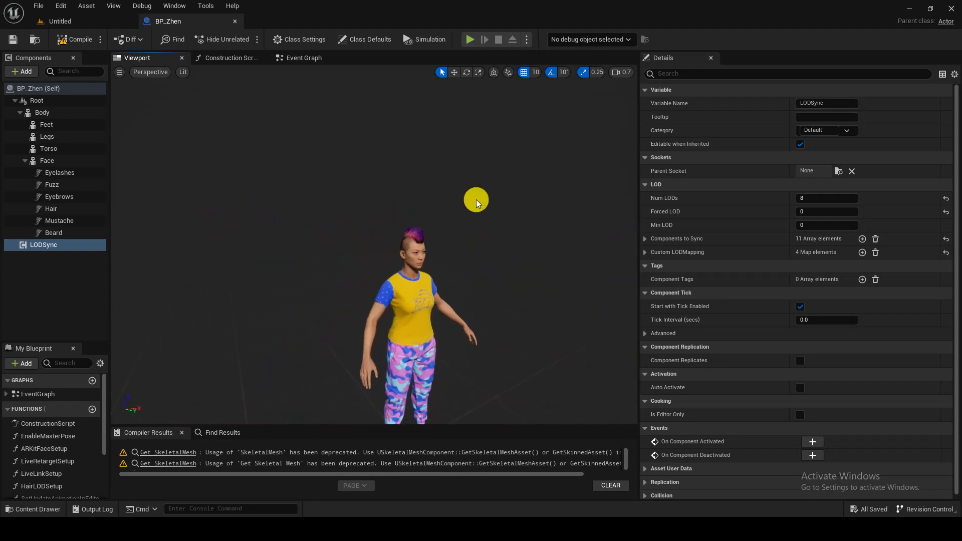
{"action": "left_click", "coordinate": [62, 166]}
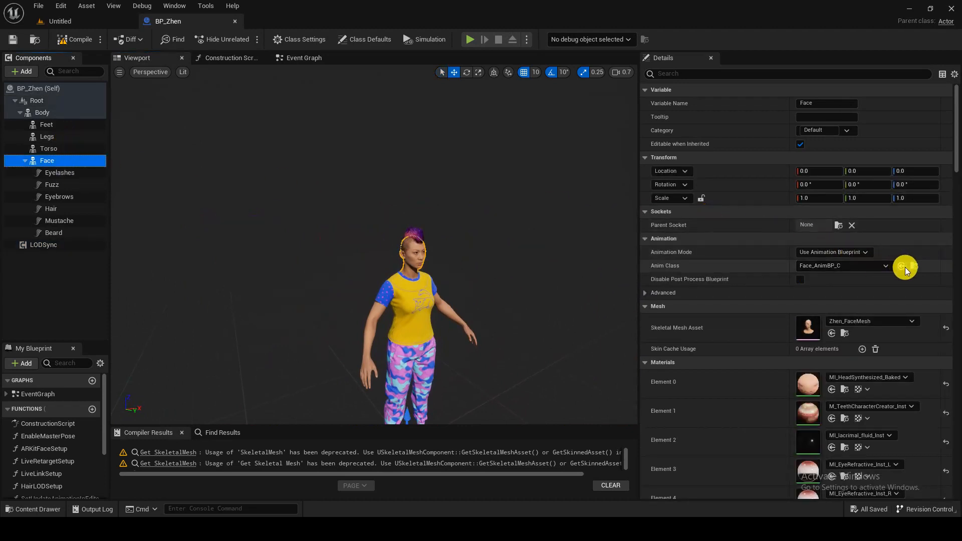
{"action": "left_click", "coordinate": [903, 266]}
{"action": "double_click", "coordinate": [421, 355]}
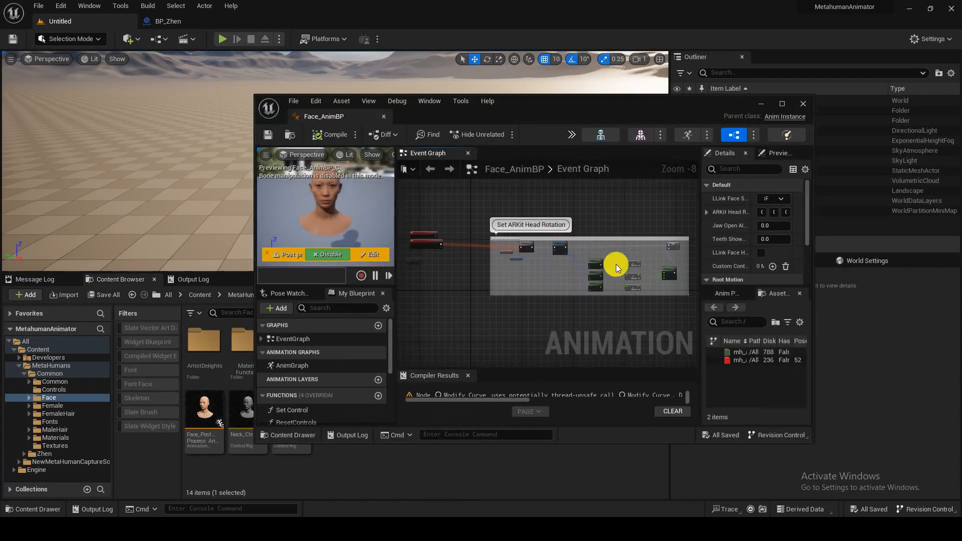
- Dock Face_AnimBP and open the AS_NewMetaHumanPerformance animation from the top Content folder
{"action": "left_click_drag", "start_coordinate": [350, 118], "coordinate": [355, 24]}
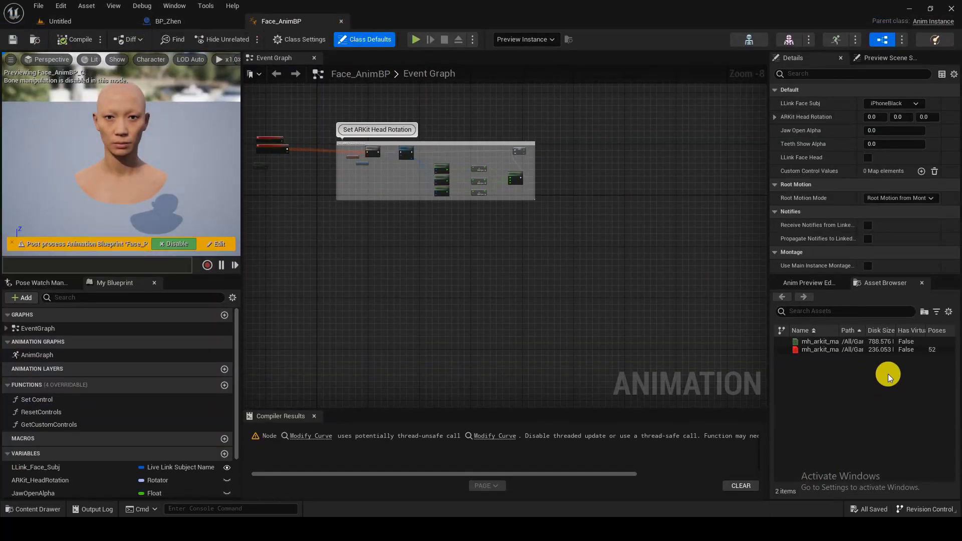
{"action": "double_click", "coordinate": [828, 342]}
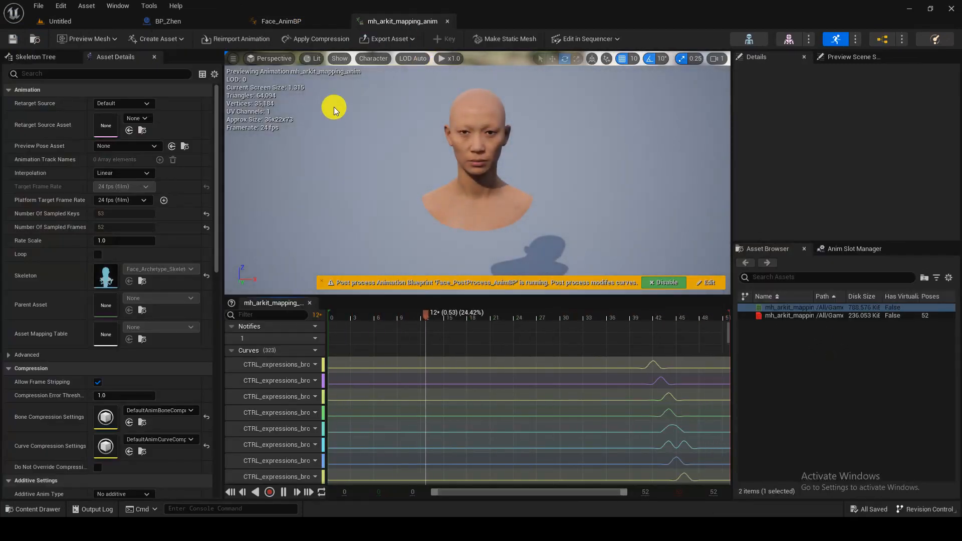
{"action": "left_click", "coordinate": [63, 21]}
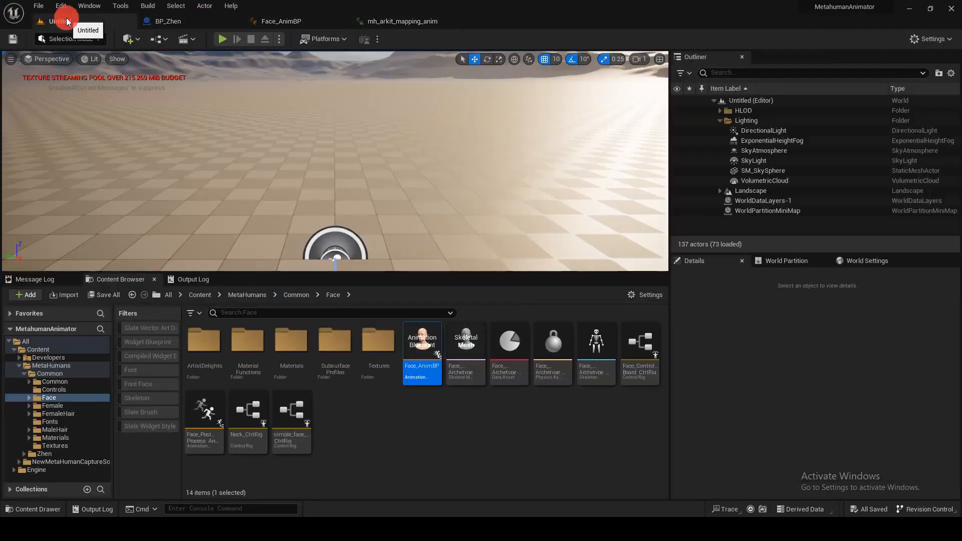
{"action": "left_click", "coordinate": [200, 295]}
{"action": "left_click", "coordinate": [331, 370]}
{"action": "double_click", "coordinate": [347, 371]}
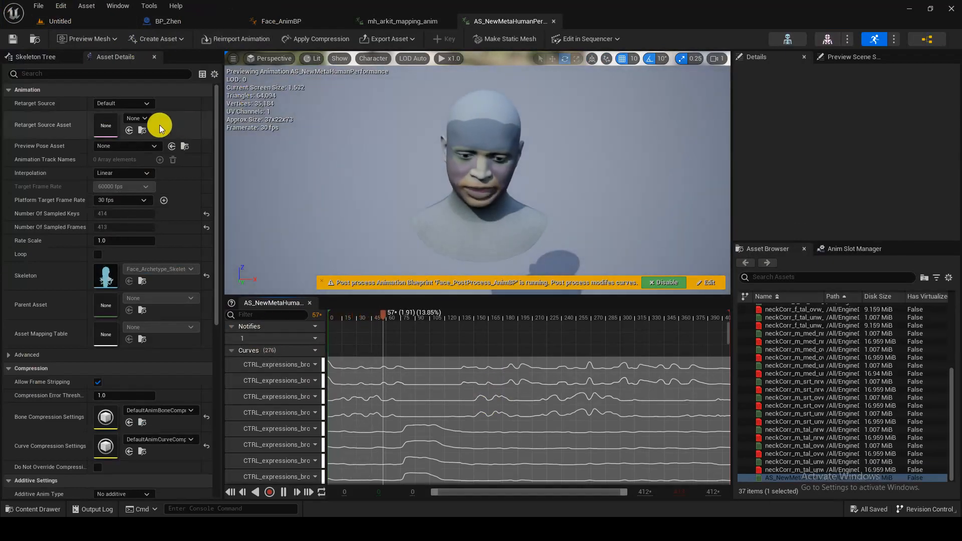
- Set AS_NewMetaHumanPerformance's Retarget Source Asset to Zhen_FaceMesh
{"action": "left_click", "coordinate": [145, 123]}
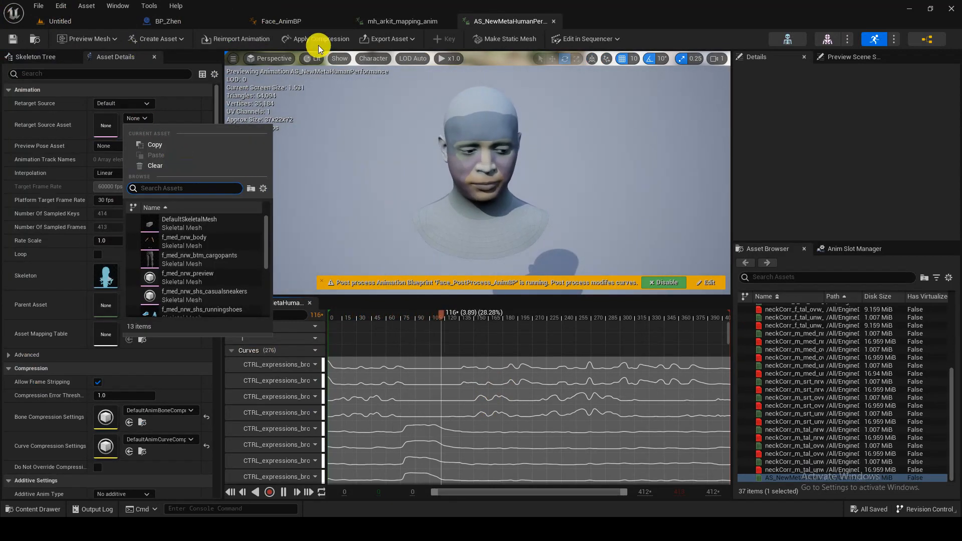
{"action": "left_click", "coordinate": [193, 19]}
{"action": "left_click", "coordinate": [273, 19]}
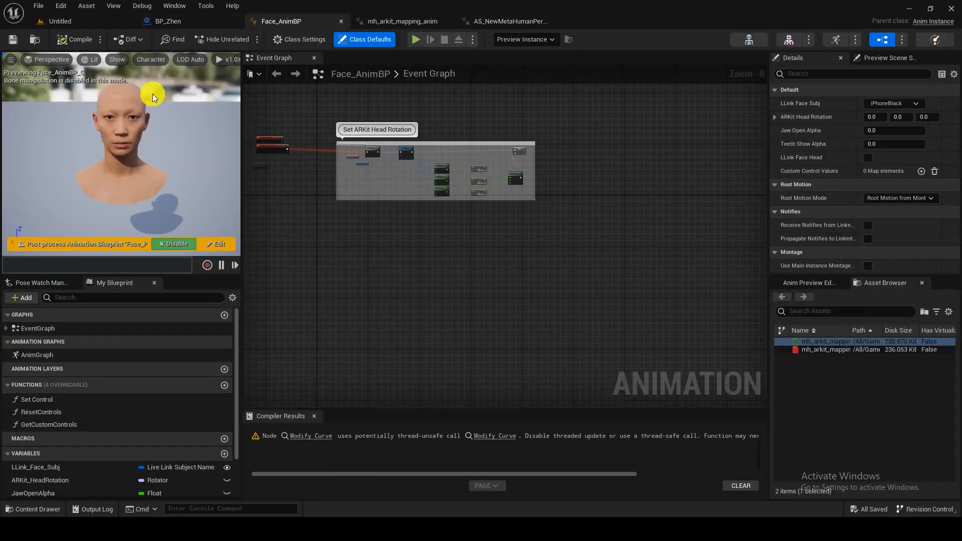
{"action": "left_click", "coordinate": [197, 26]}
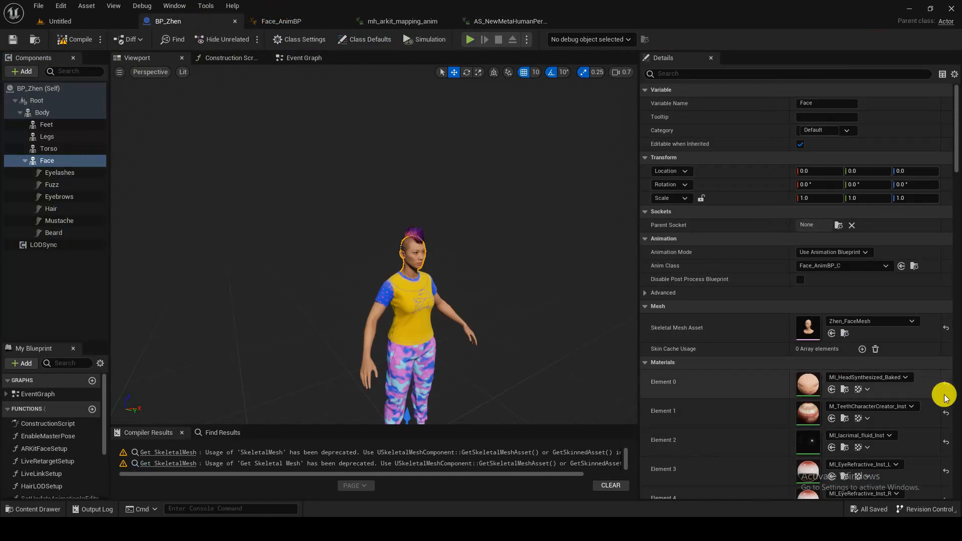
{"action": "left_click", "coordinate": [846, 334]}
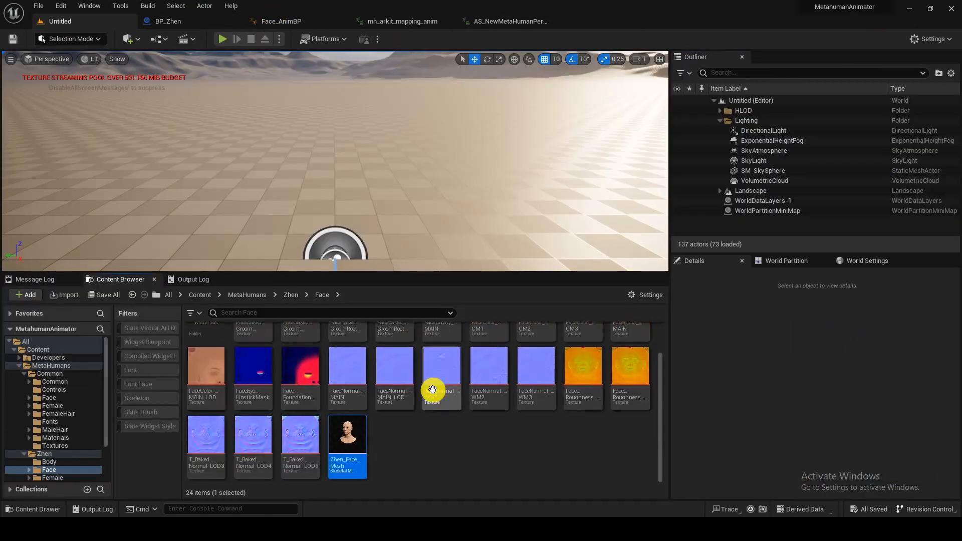
{"action": "left_click", "coordinate": [385, 22]}
{"action": "left_click", "coordinate": [466, 22]}
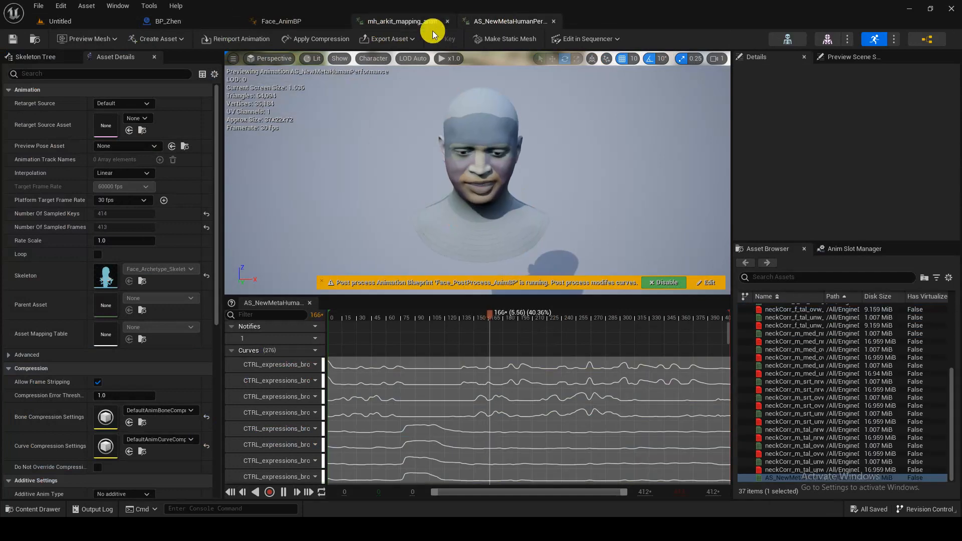
{"action": "left_click", "coordinate": [136, 118]}
{"action": "type", "text": "z"}
{"action": "left_click", "coordinate": [198, 245]}
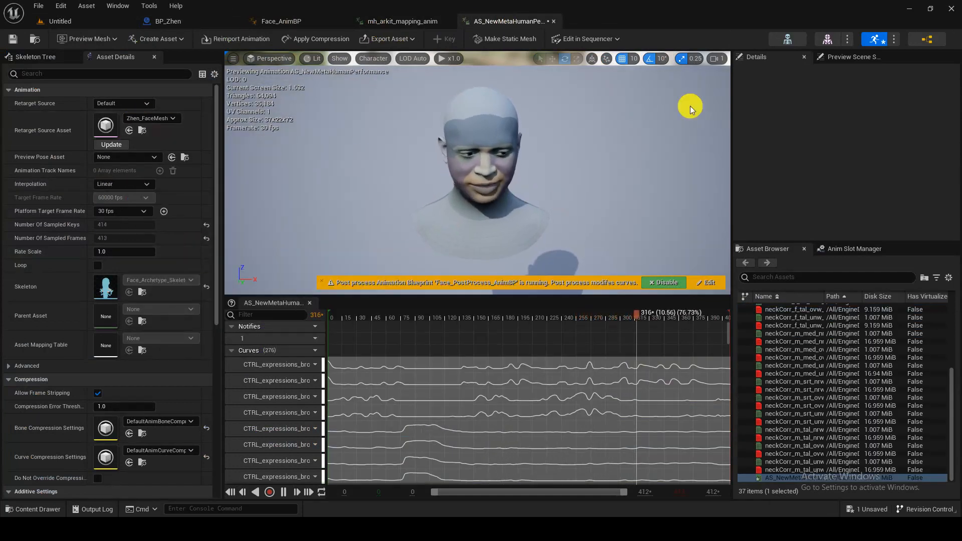
- Check the preview mesh options in Preview Scene Settings, then return to the level's top Content folder
{"action": "left_click", "coordinate": [859, 56]}
{"action": "left_click", "coordinate": [894, 130]}
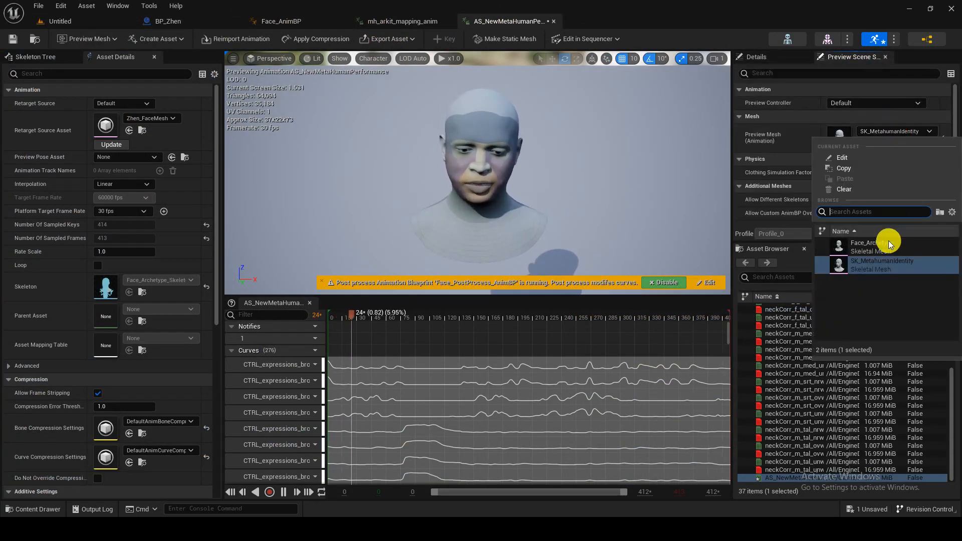
{"action": "left_click", "coordinate": [413, 25]}
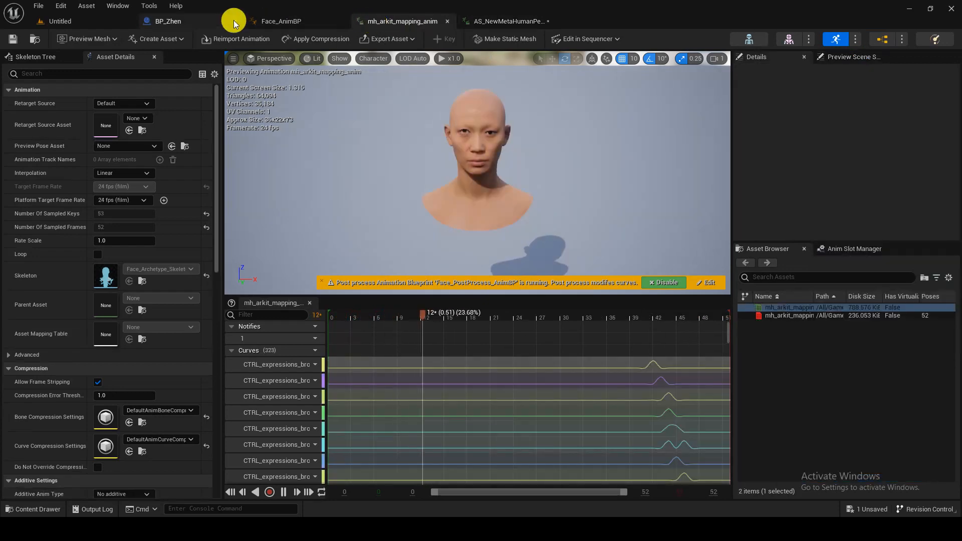
{"action": "left_click", "coordinate": [168, 21]}
{"action": "left_click", "coordinate": [60, 21]}
{"action": "left_click", "coordinate": [200, 295]}
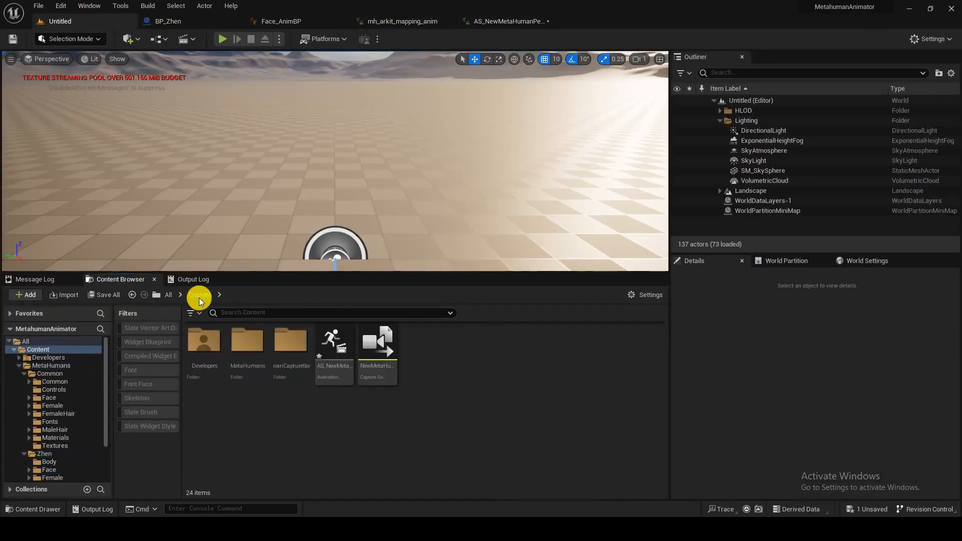
- Open the NewMetaHumanPerformance asset from the NewMetaHumanCaptureSource_Ingested folder
{"action": "left_click", "coordinate": [343, 371]}
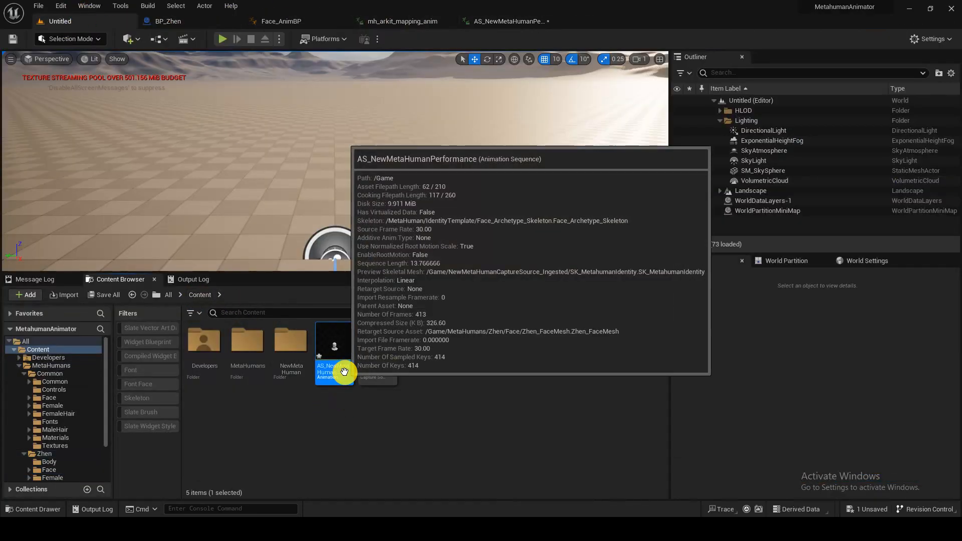
{"action": "double_click", "coordinate": [292, 369]}
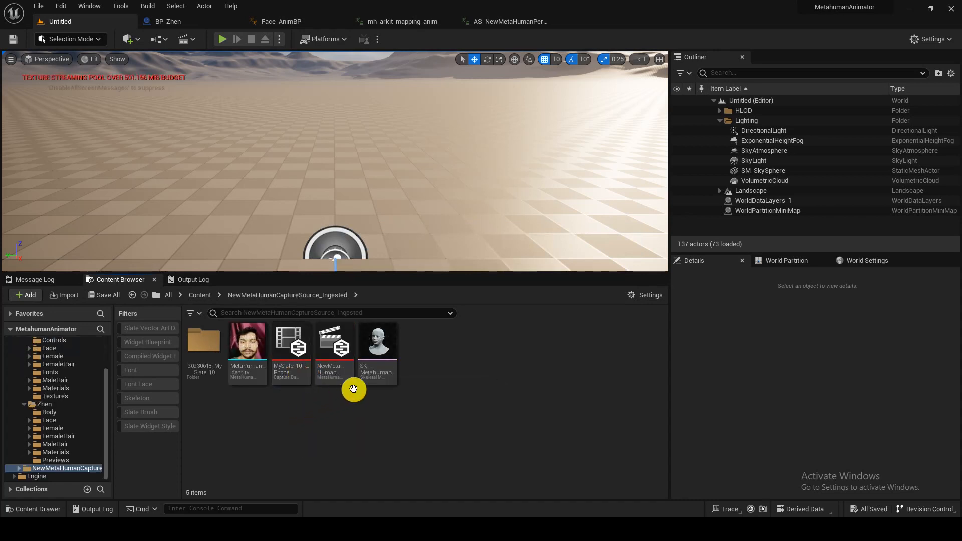
{"action": "key", "text": "Return"}
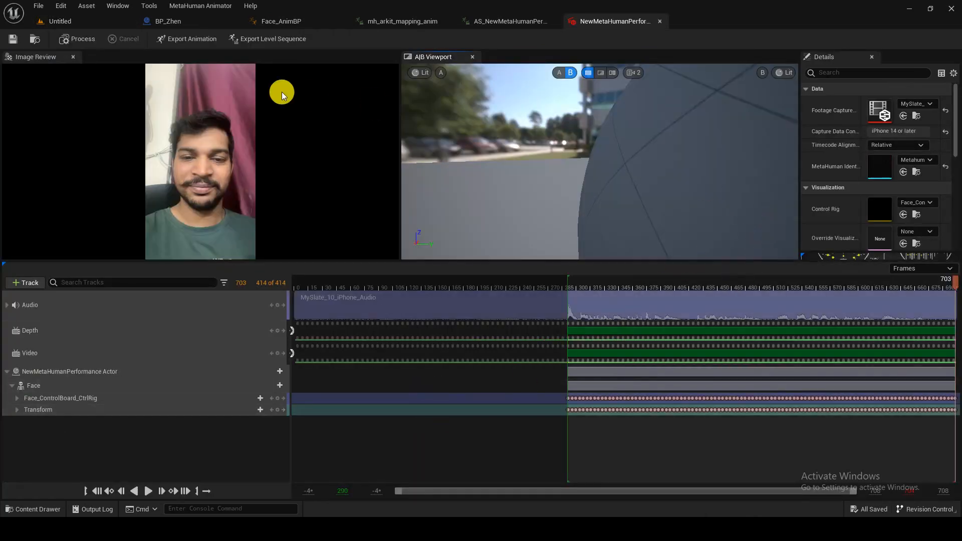
- Re-export the animation as AS_NewMetaHumanPerformance in Content, replacing the old one, targeting Zhen_FaceMesh
{"action": "left_click", "coordinate": [181, 44]}
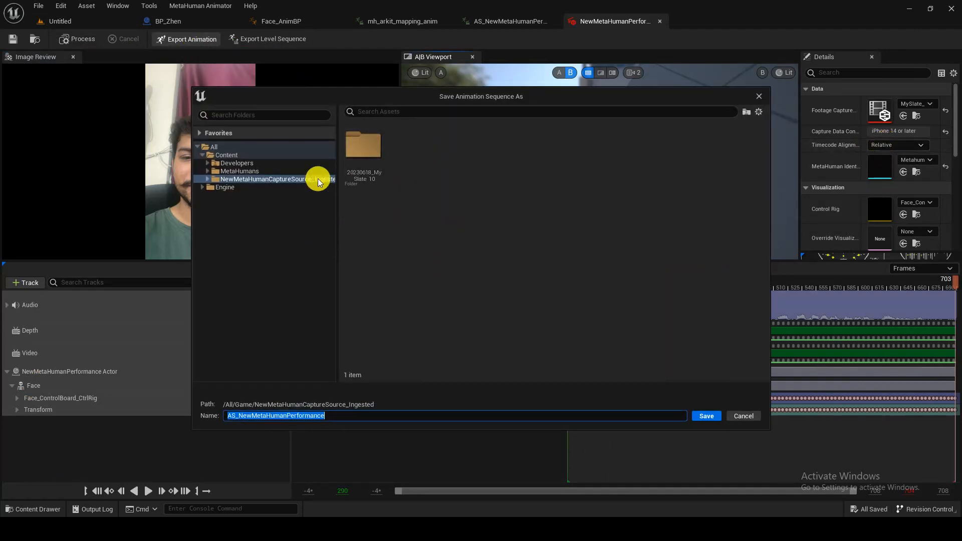
{"action": "left_click", "coordinate": [243, 155]}
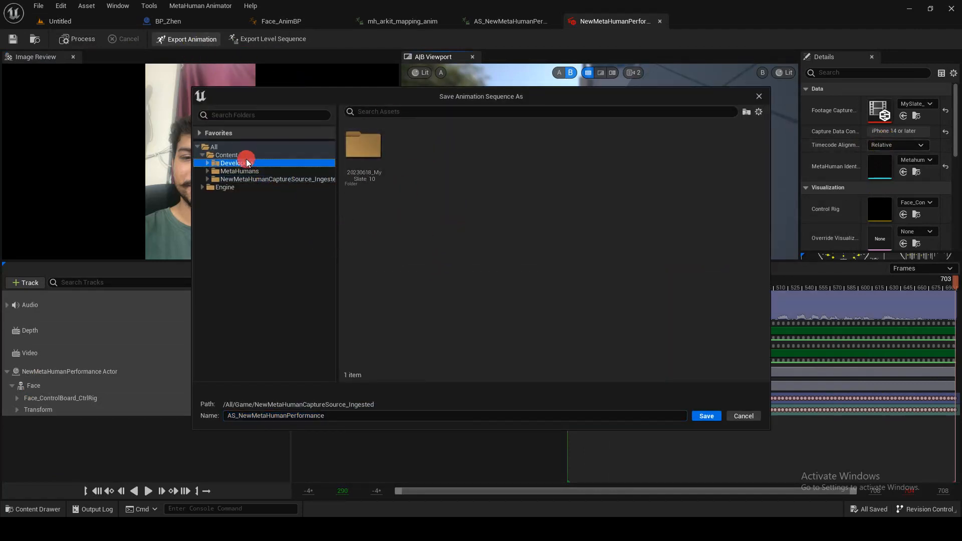
{"action": "left_click", "coordinate": [704, 417]}
{"action": "left_click", "coordinate": [541, 284]}
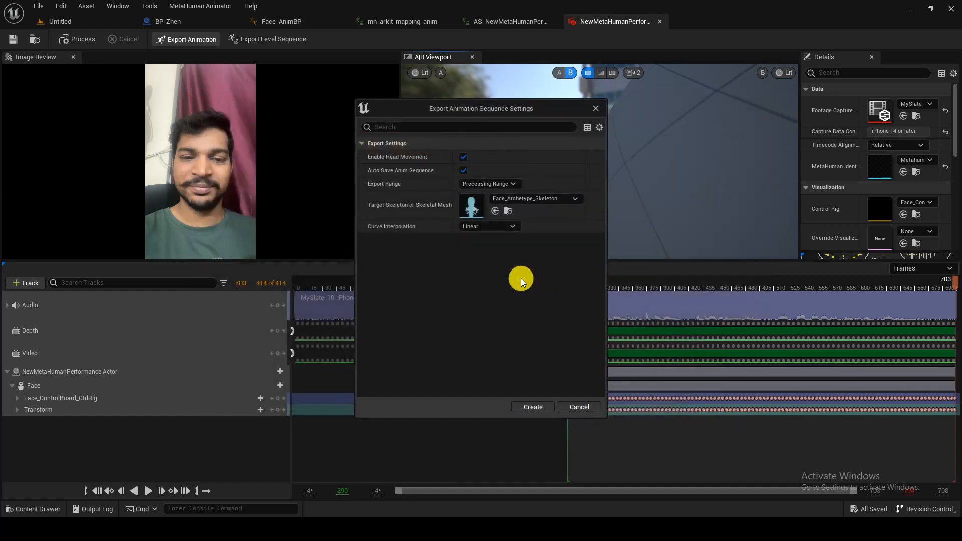
{"action": "left_click", "coordinate": [552, 201]}
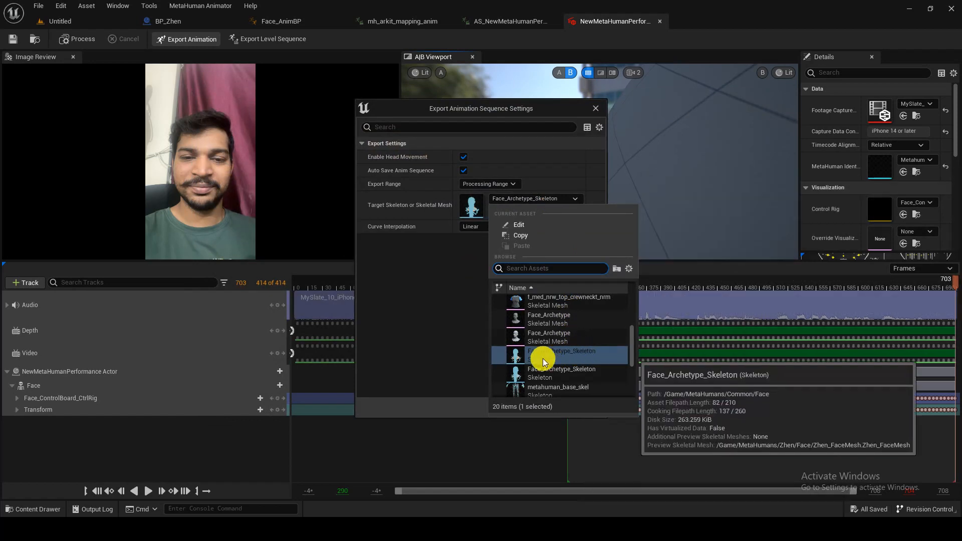
{"action": "scroll", "coordinate": [581, 357], "scroll_direction": "up", "scroll_amount": 1}
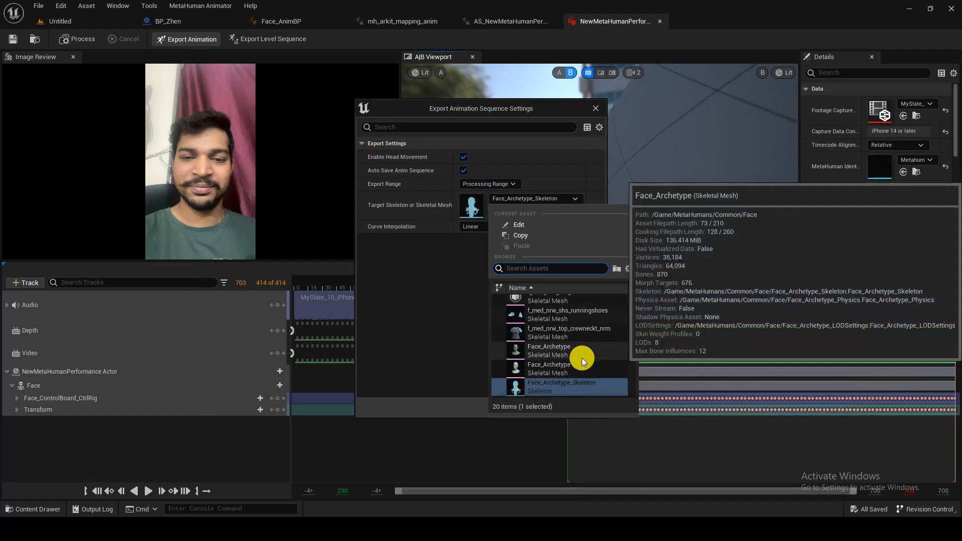
{"action": "type", "text": "z"}
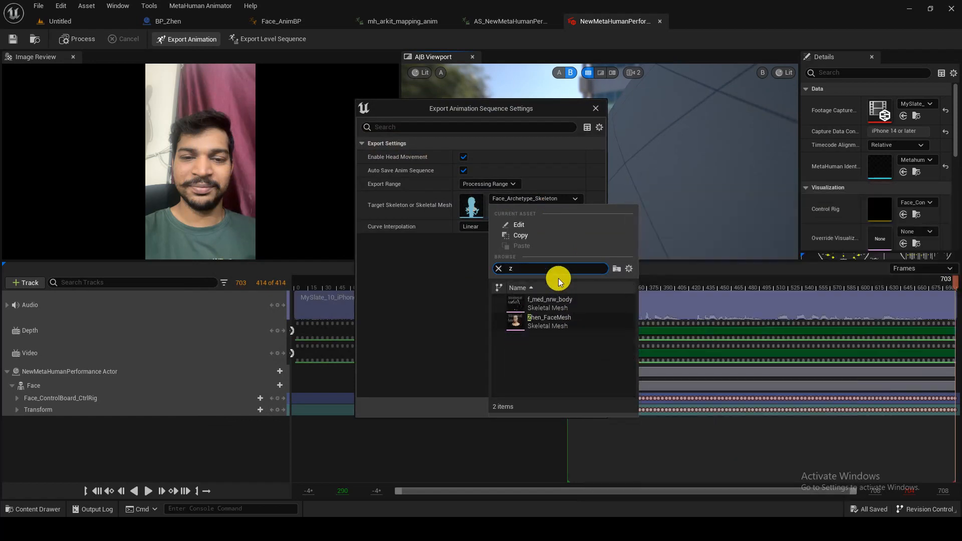
{"action": "left_click", "coordinate": [574, 321]}
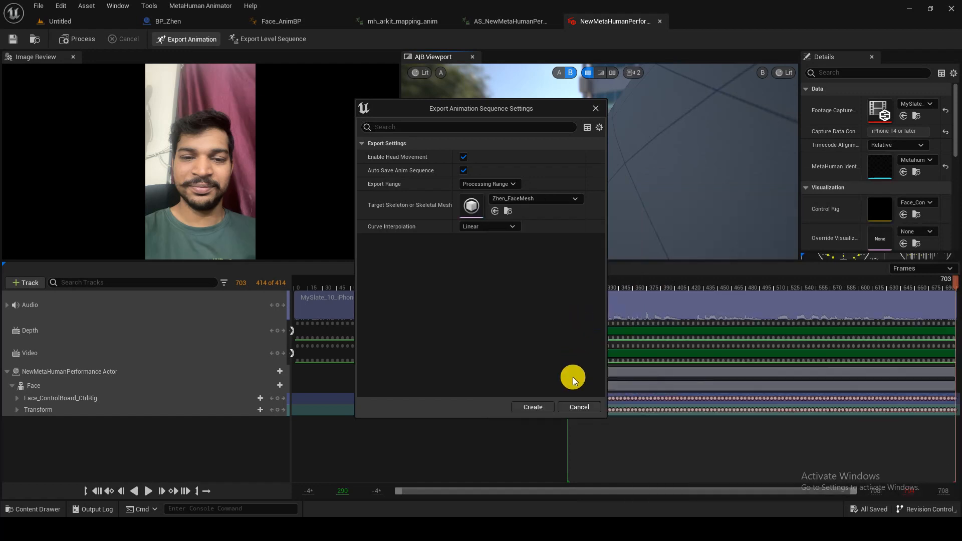
{"action": "left_click", "coordinate": [545, 405]}
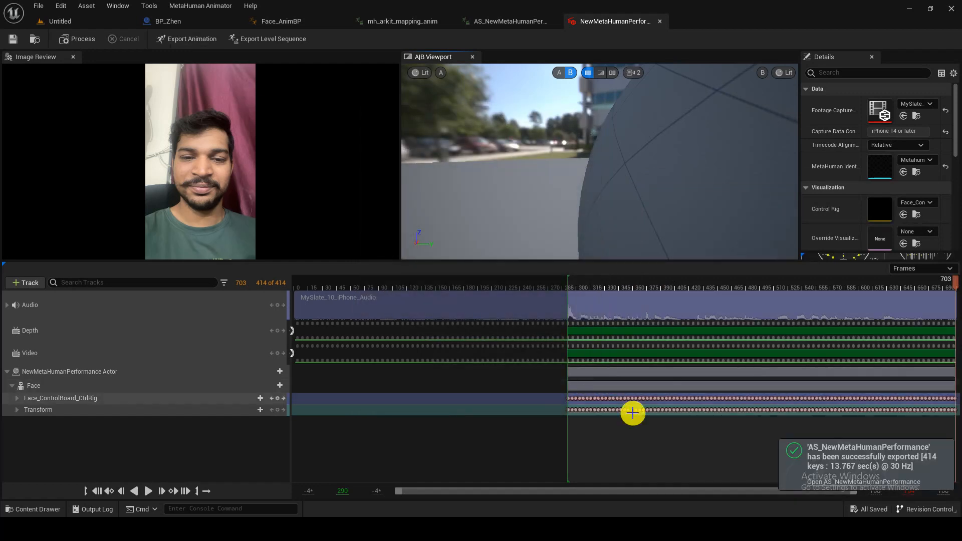
{"action": "left_click", "coordinate": [95, 22]}
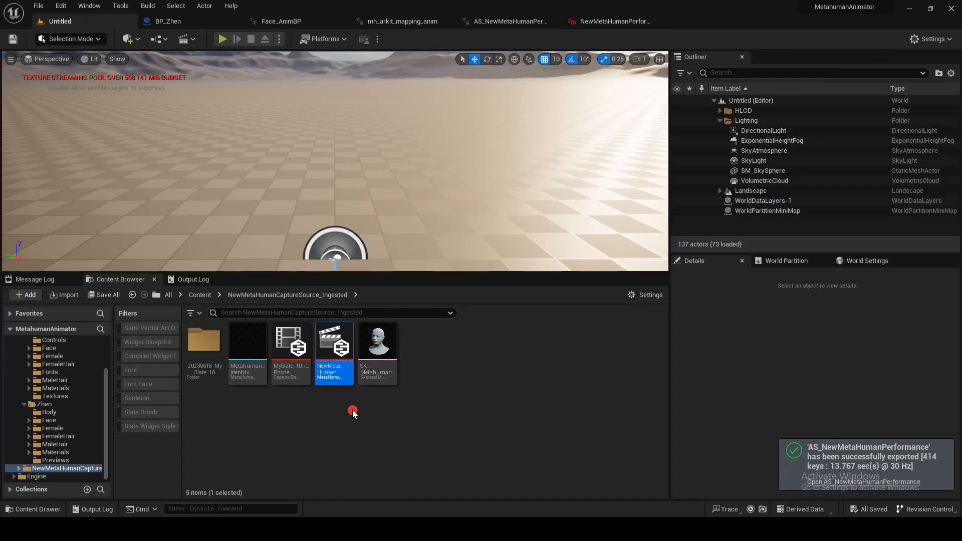
- Open AS_NewMetaHumanPerformance, check its preview meshes, and look through the BP_Zhen and Face_AnimBP tabs
{"action": "double_click", "coordinate": [346, 372]}
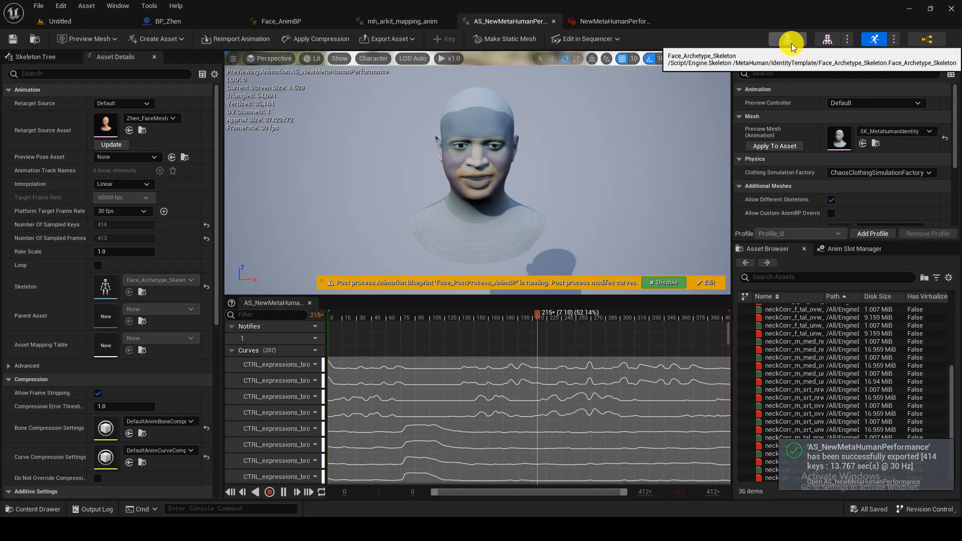
{"action": "left_click", "coordinate": [897, 134]}
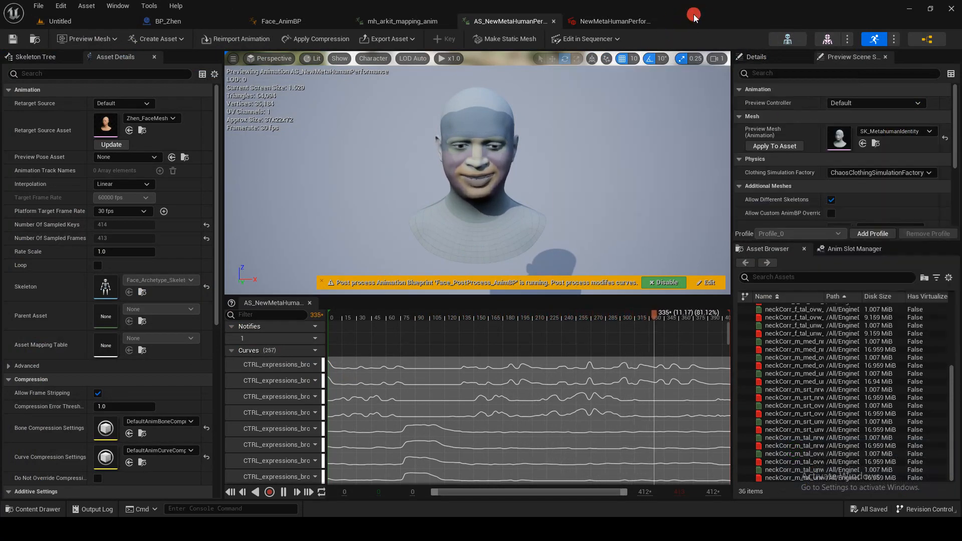
{"action": "left_click", "coordinate": [418, 23]}
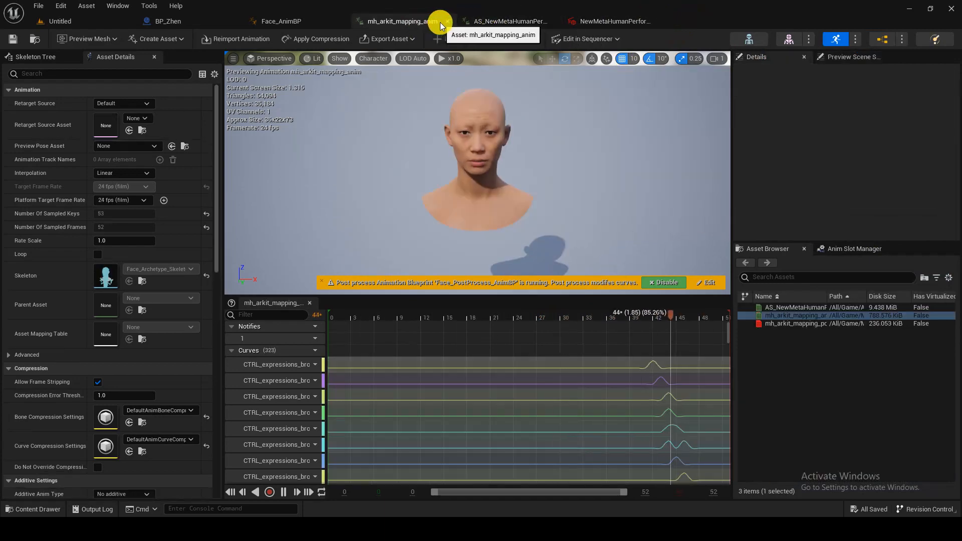
{"action": "left_click", "coordinate": [447, 21]}
{"action": "left_click", "coordinate": [441, 22]}
{"action": "left_click", "coordinate": [167, 21]}
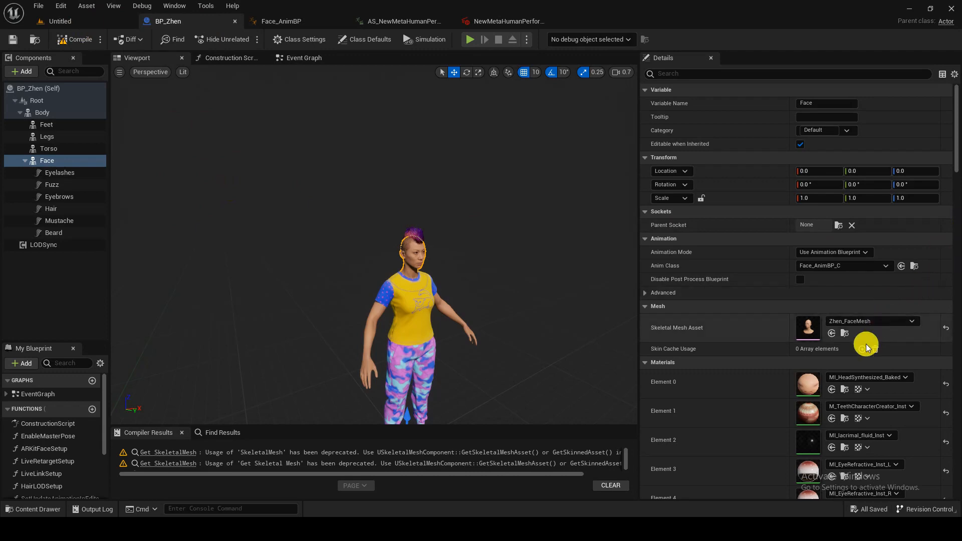
{"action": "left_click", "coordinate": [277, 21]}
{"action": "left_click", "coordinate": [426, 21]}
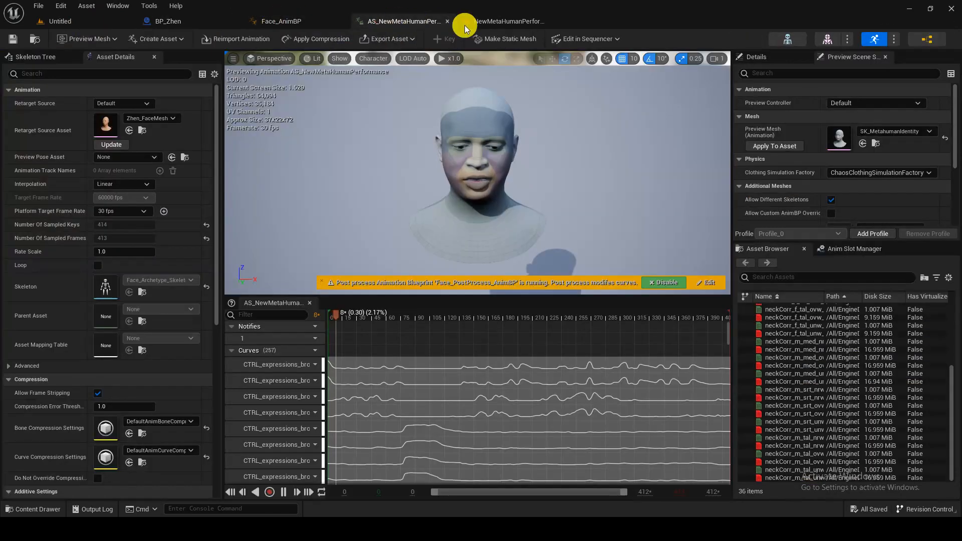
- Open the face skeleton editor and reorder the open editor tabs
{"action": "left_click", "coordinate": [784, 41]}
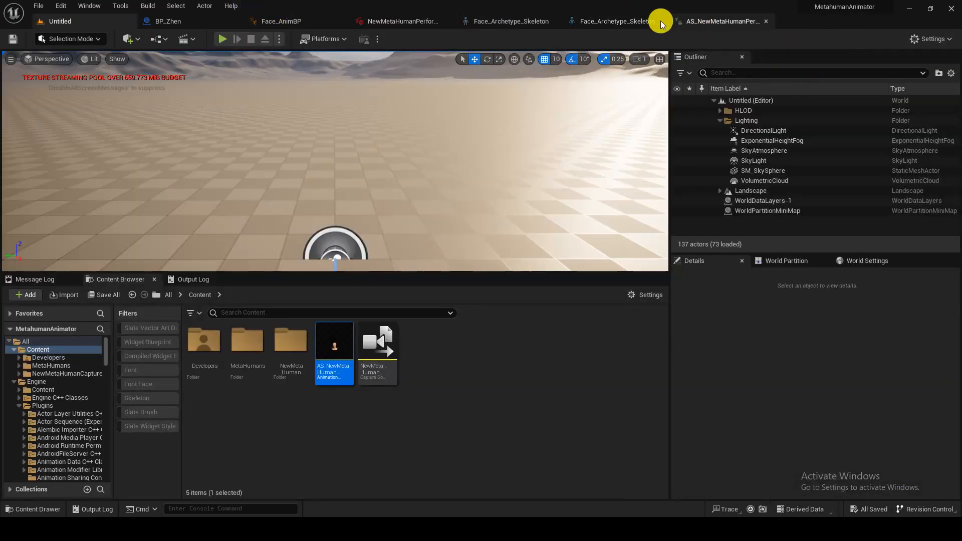
{"action": "left_click_drag", "start_coordinate": [659, 19], "coordinate": [521, 23]}
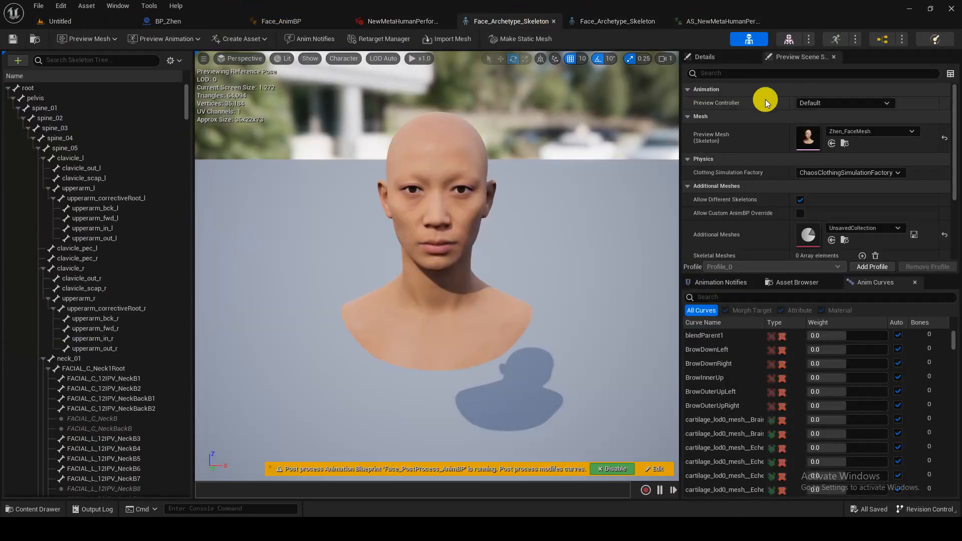
{"action": "left_click", "coordinate": [722, 21]}
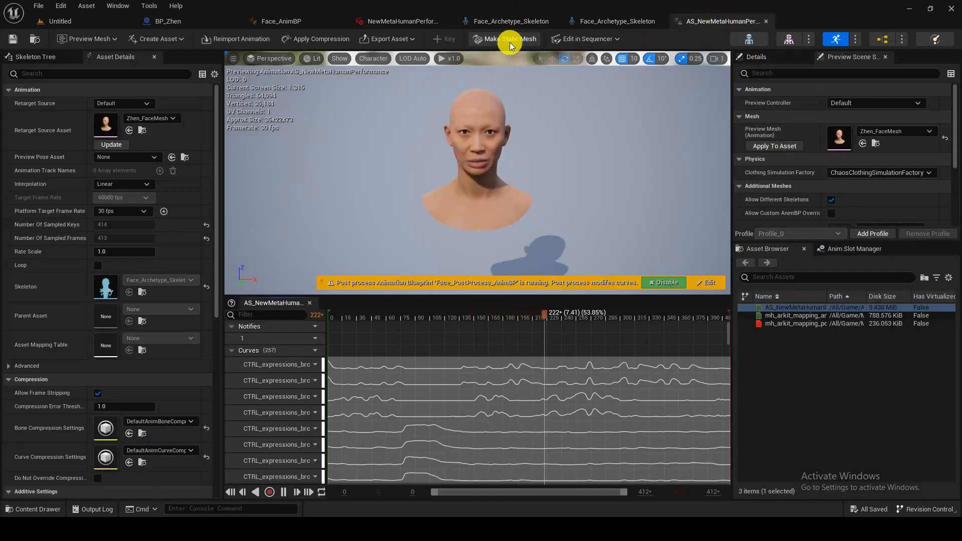
{"action": "left_click", "coordinate": [383, 21]}
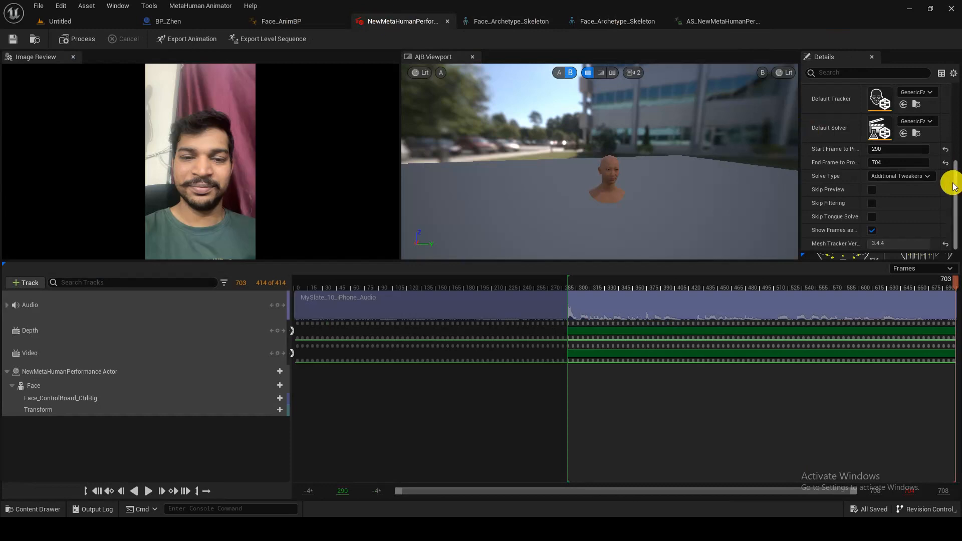
{"action": "scroll", "coordinate": [870, 178], "scroll_direction": "up", "scroll_amount": 5}
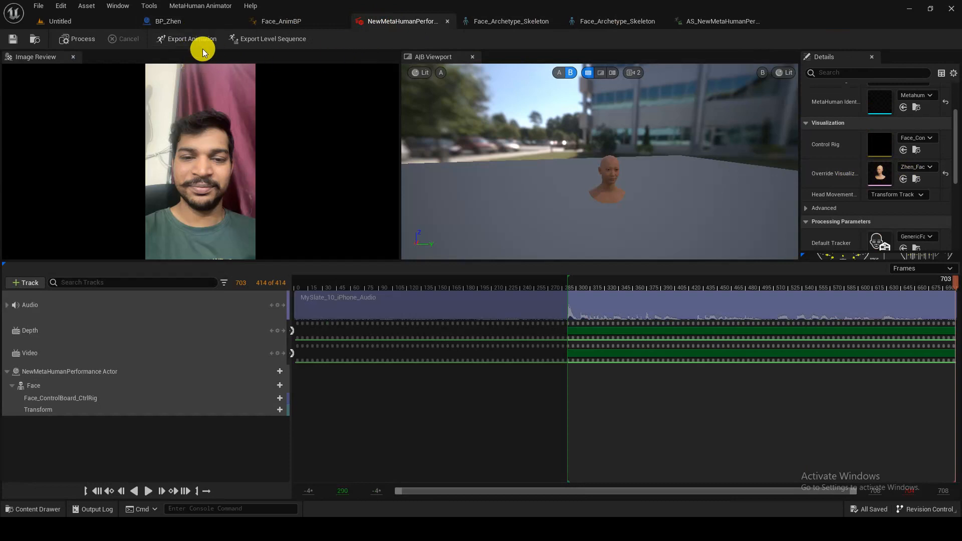
- Close the extra animation and skeleton tabs after viewing the Zhen_FaceMesh preview
{"action": "left_click", "coordinate": [60, 21]}
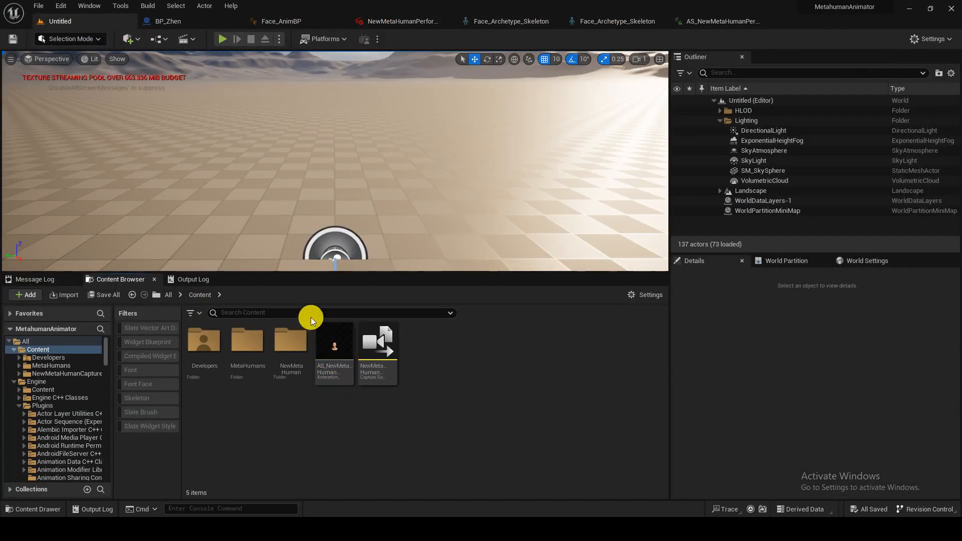
{"action": "double_click", "coordinate": [323, 341]}
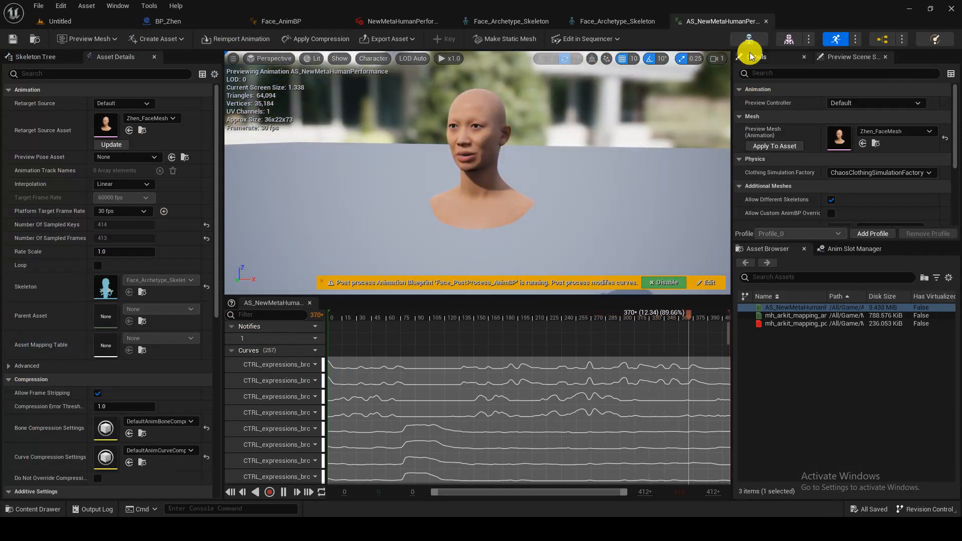
{"action": "left_click", "coordinate": [766, 21]}
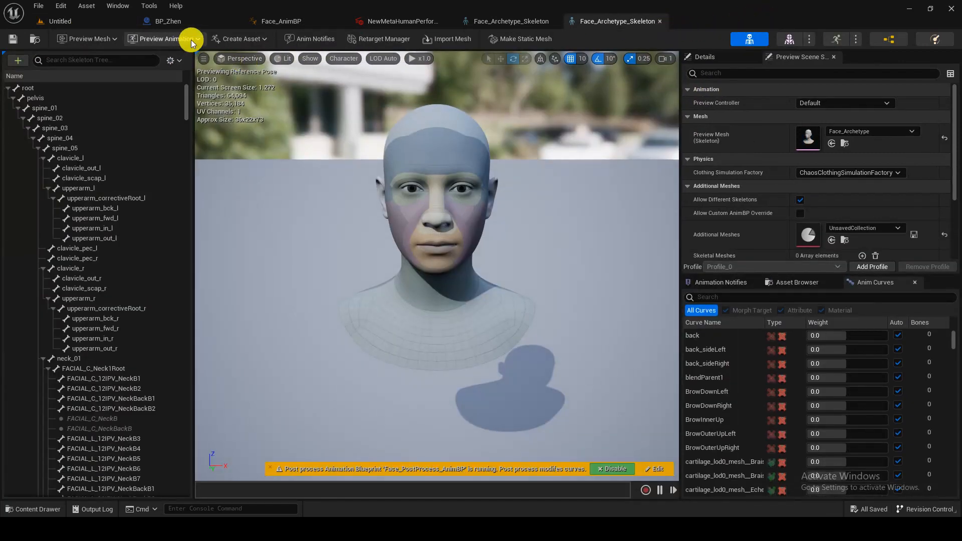
{"action": "left_click", "coordinate": [418, 21]}
{"action": "left_click", "coordinate": [495, 21]}
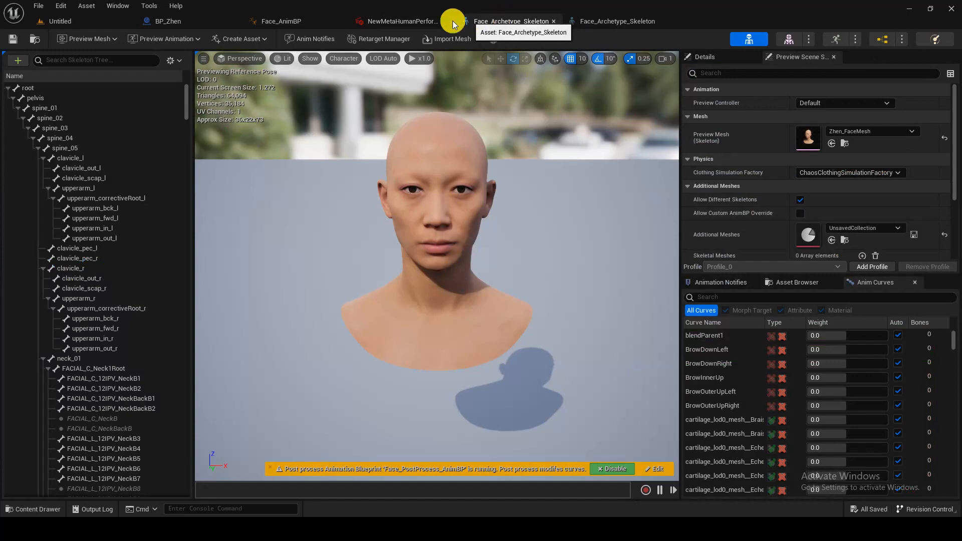
{"action": "left_click", "coordinate": [553, 22]}
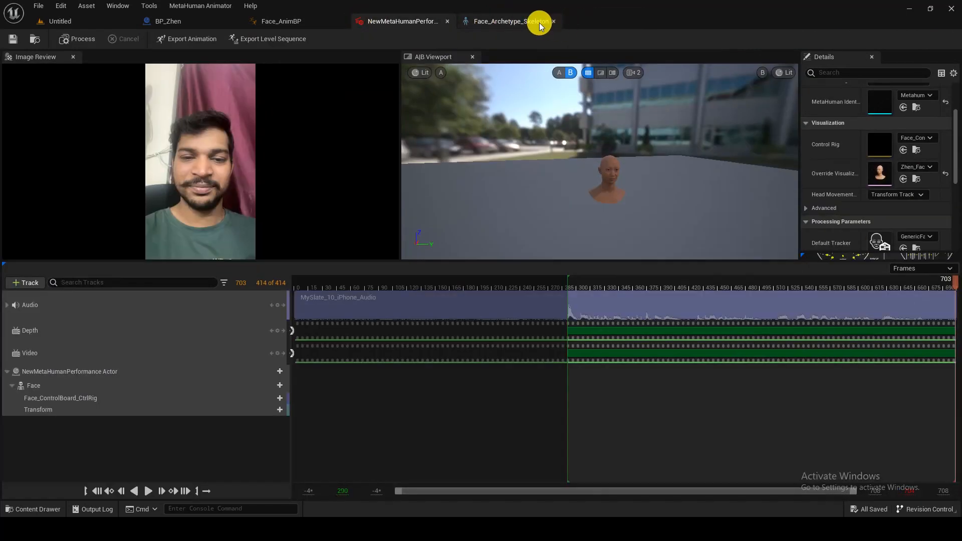
- Export level sequence LS_NewMetaHumanPerformance to Content, keeping the video and audio tracks
{"action": "left_click", "coordinate": [554, 23]}
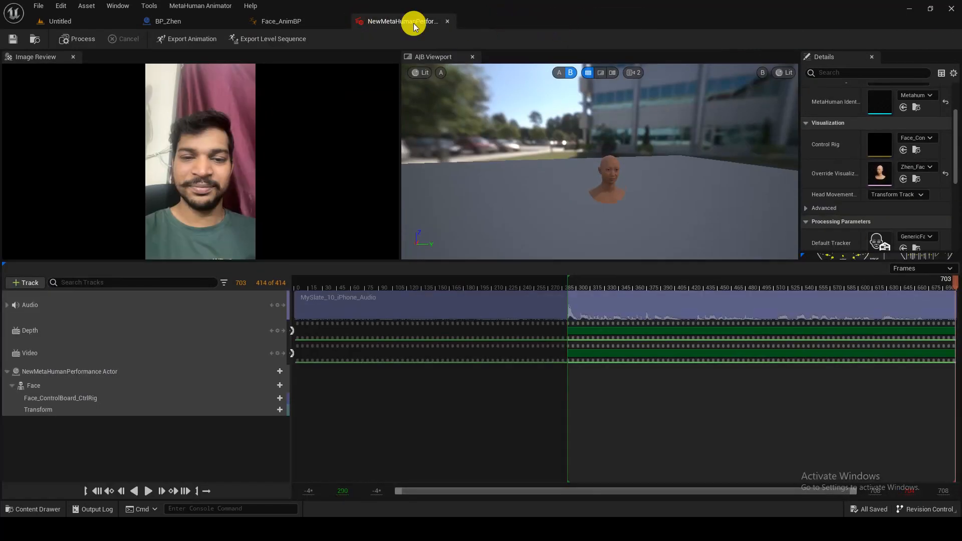
{"action": "left_click", "coordinate": [267, 40]}
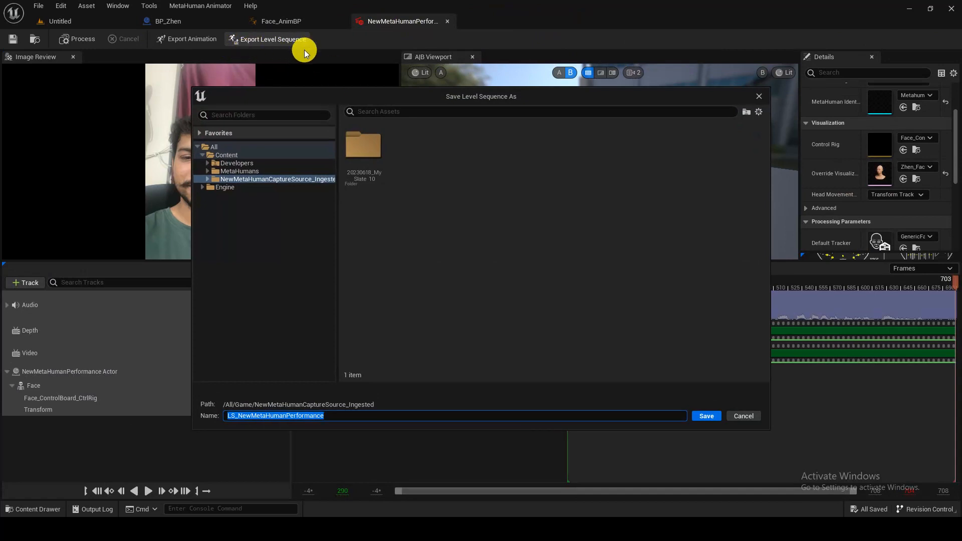
{"action": "left_click", "coordinate": [246, 155]}
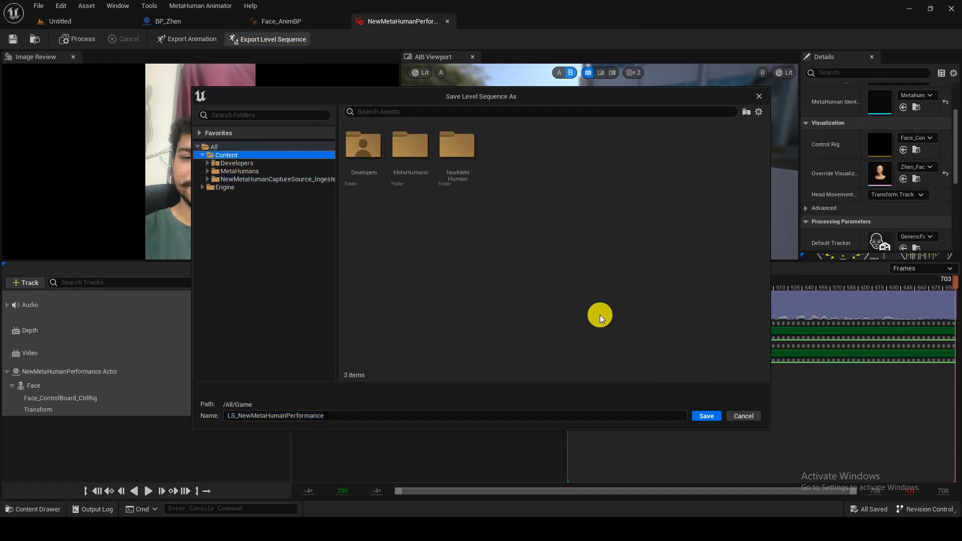
{"action": "left_click", "coordinate": [707, 417]}
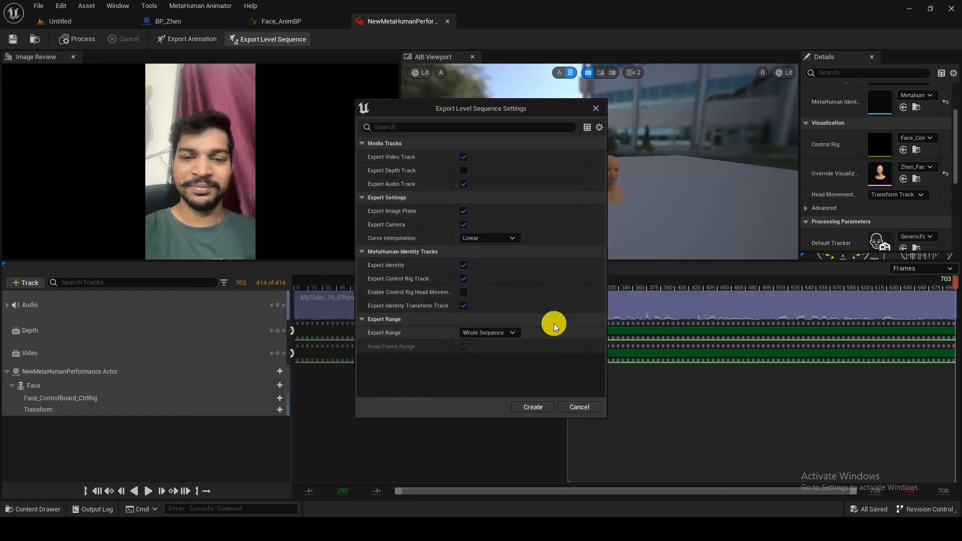
{"action": "left_click", "coordinate": [532, 408]}
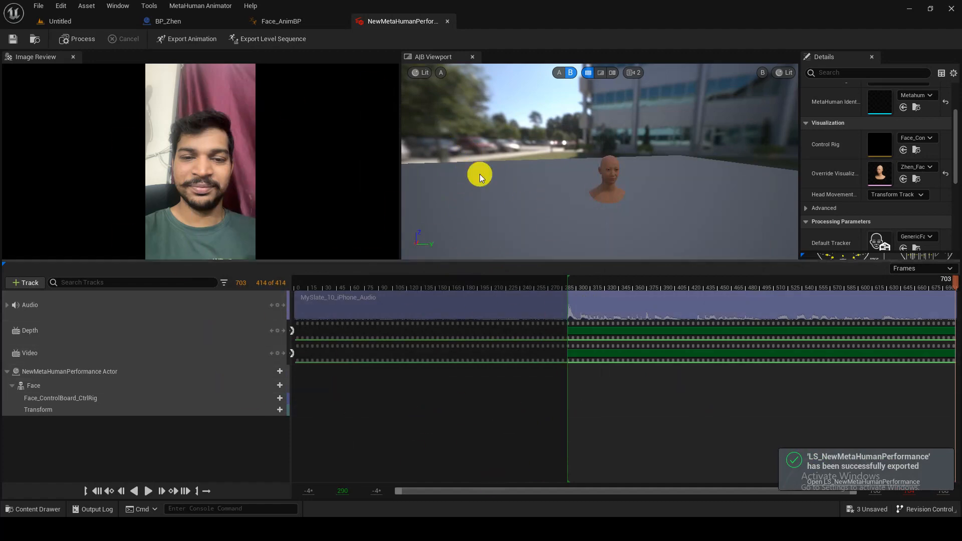
{"action": "left_click", "coordinate": [447, 21]}
- Drop LS_NewMetaHumanPerformance into the level and preview it in Sequencer
{"action": "left_click", "coordinate": [69, 21]}
{"action": "right_click_drag", "start_coordinate": [284, 127], "coordinate": [211, 181]}
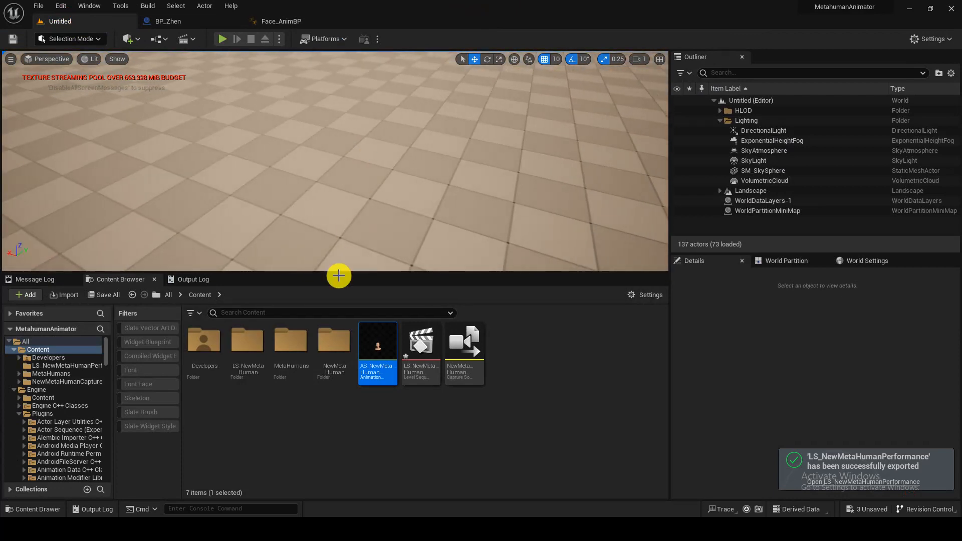
{"action": "left_click_drag", "start_coordinate": [421, 346], "coordinate": [399, 220]}
{"action": "right_click_drag", "start_coordinate": [363, 153], "coordinate": [368, 113]}
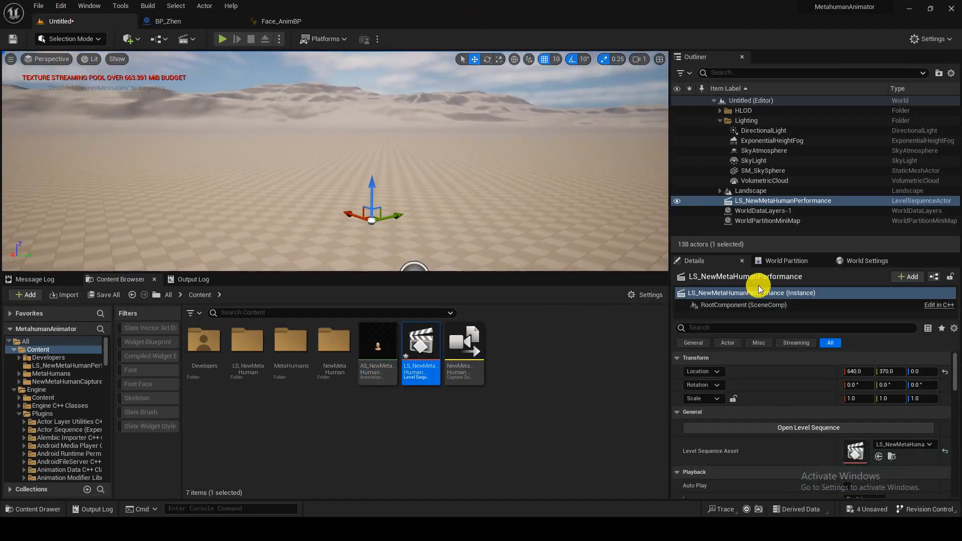
{"action": "double_click", "coordinate": [421, 364]}
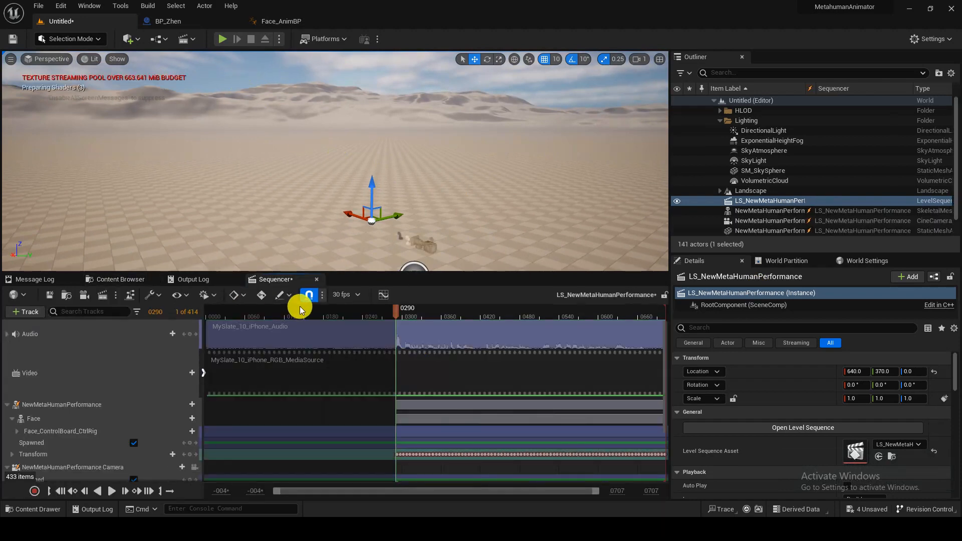
{"action": "left_click", "coordinate": [111, 490]}
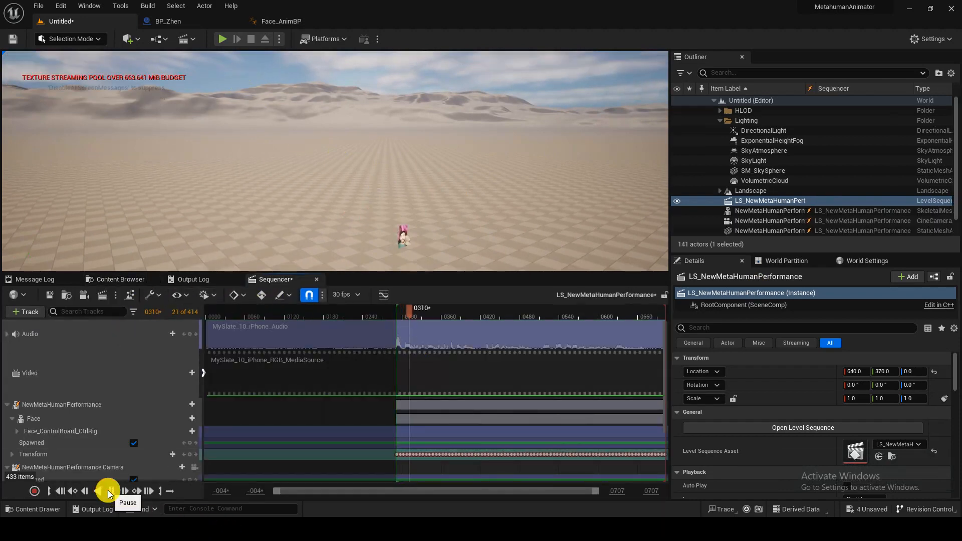
{"action": "left_click", "coordinate": [108, 494]}
{"action": "right_click_drag", "start_coordinate": [341, 185], "coordinate": [255, 231]}
{"action": "key", "text": "w"}
{"action": "right_click_drag", "start_coordinate": [607, 173], "coordinate": [632, 160]}
- Replace the sequence actor with a fresh LS_NewMetaHumanPerformance and reopen its tracks, pausing at frame 0352
{"action": "key", "text": "Delete"}
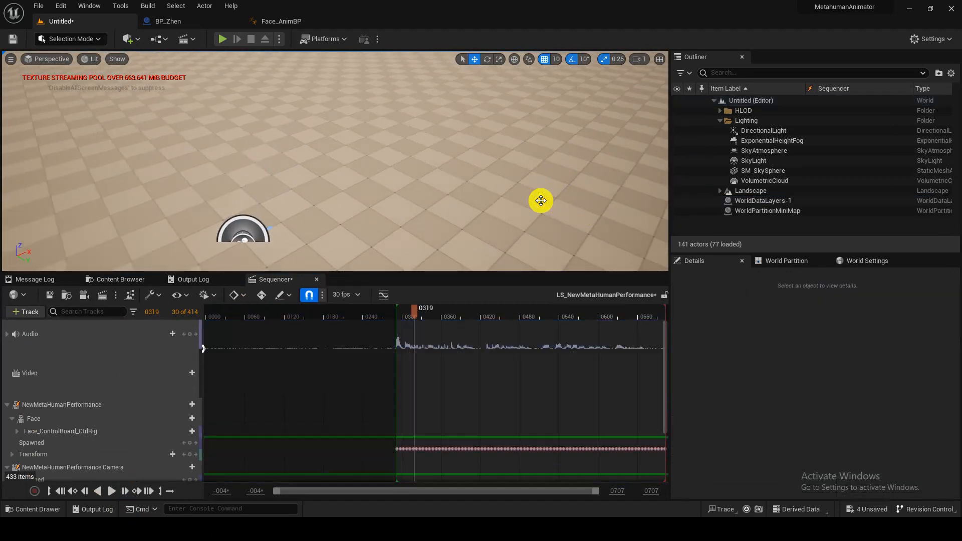
{"action": "right_click_drag", "start_coordinate": [463, 173], "coordinate": [212, 269]}
{"action": "left_click", "coordinate": [116, 279]}
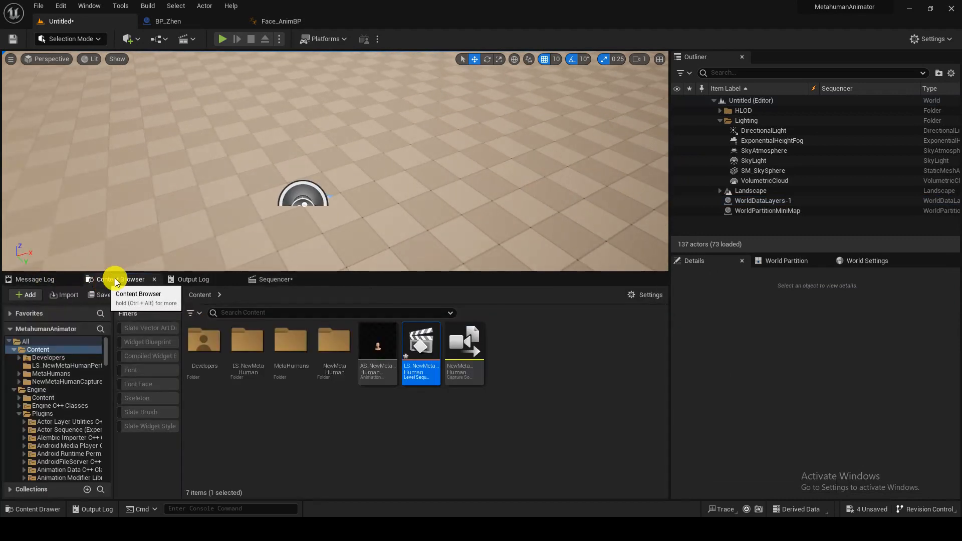
{"action": "left_click", "coordinate": [308, 201]}
{"action": "right_click_drag", "start_coordinate": [368, 197], "coordinate": [440, 157]}
{"action": "left_click_drag", "start_coordinate": [420, 348], "coordinate": [430, 218]}
{"action": "right_click_drag", "start_coordinate": [430, 210], "coordinate": [466, 205]}
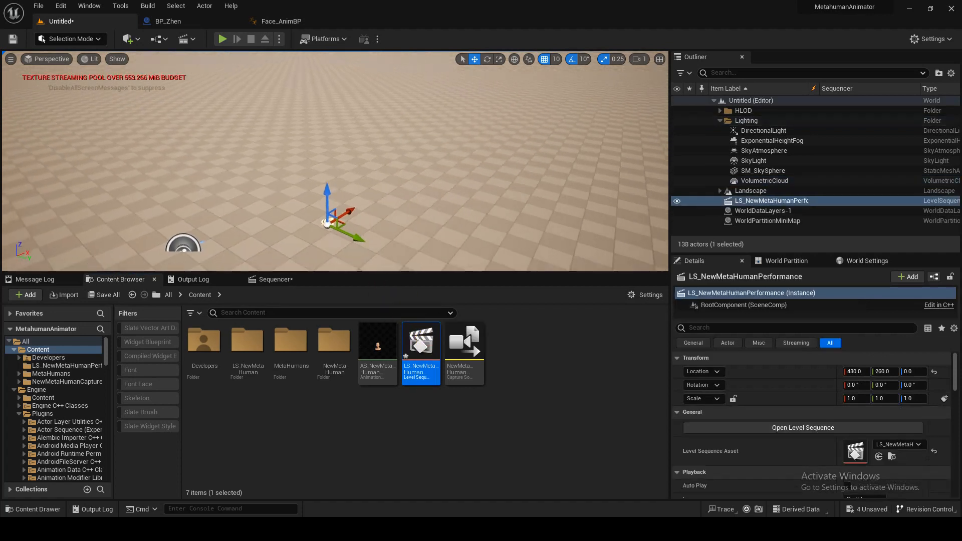
{"action": "double_click", "coordinate": [420, 350]}
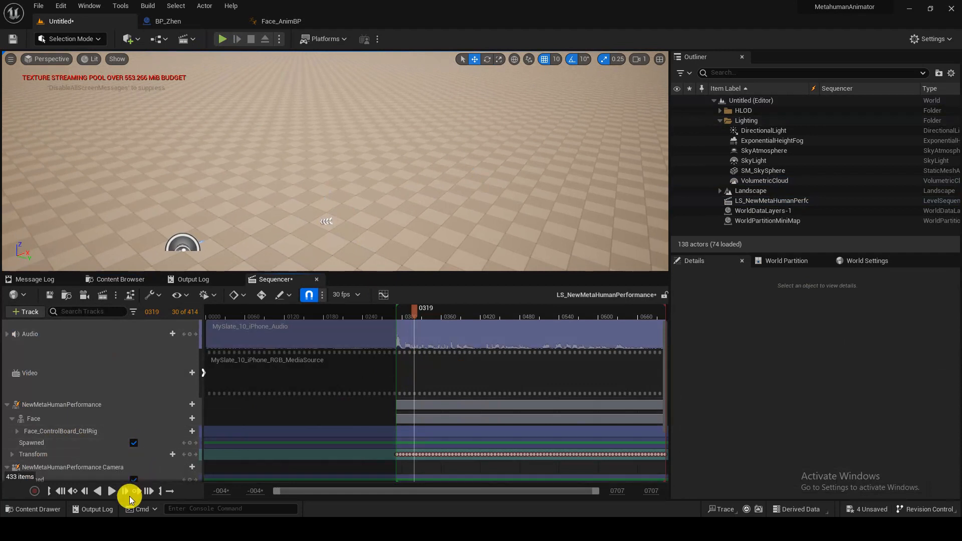
{"action": "left_click", "coordinate": [113, 494]}
{"action": "left_click", "coordinate": [111, 496]}
{"action": "mouse_move", "coordinate": [331, 190]}
{"action": "right_mouse_down"}
{"action": "mouse_move", "coordinate": [285, 190]}
{"action": "mouse_move", "coordinate": [340, 193]}
{"action": "right_mouse_up"}
{"action": "key", "text": "w"}
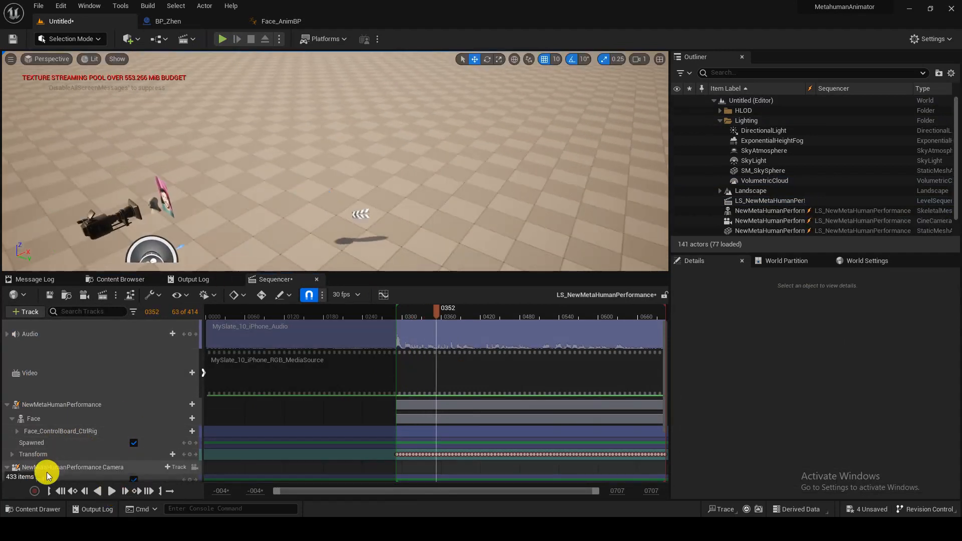
- Delete the NewMetaHumanPerformance track with its camera, and the Video Plane track
{"action": "left_click", "coordinate": [85, 407]}
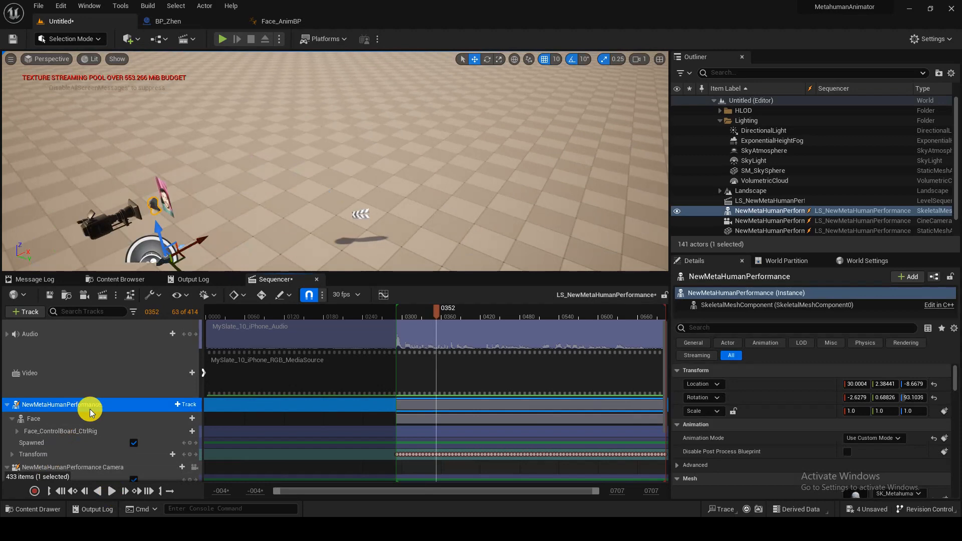
{"action": "key", "text": "Delete"}
{"action": "left_click", "coordinate": [94, 409]}
{"action": "key", "text": "Delete"}
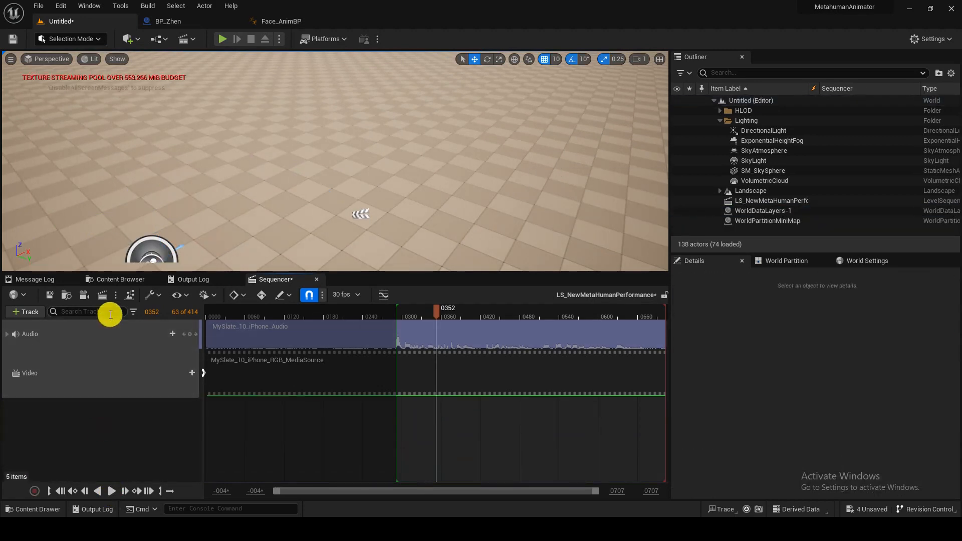
{"action": "left_click", "coordinate": [119, 279]}
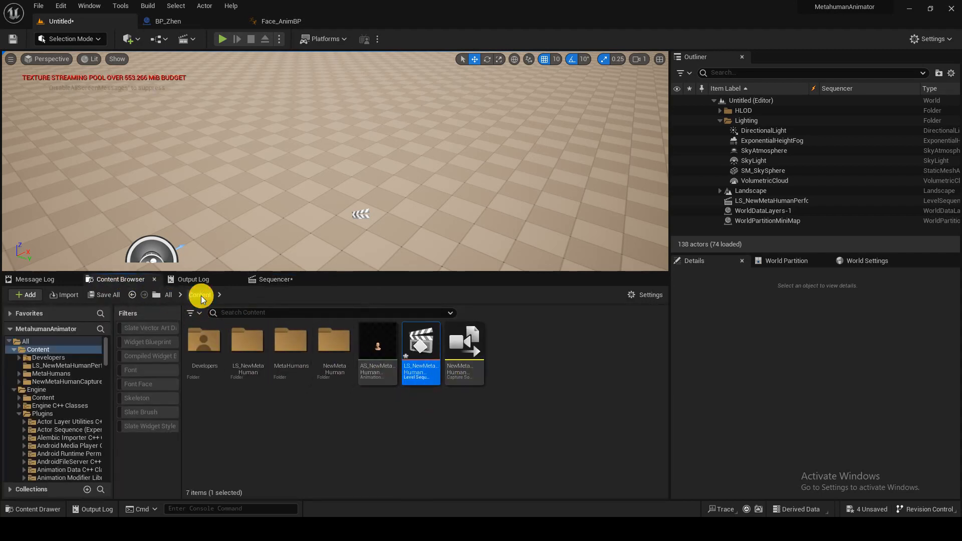
- Float and enlarge the Content Browser, then open Content/MetaHumans/Zhen
{"action": "double_click", "coordinate": [335, 360]}
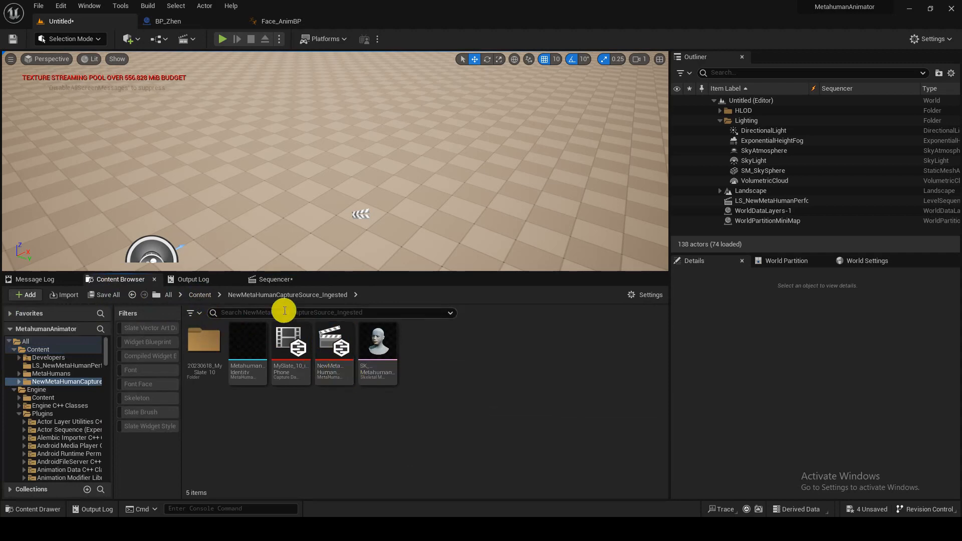
{"action": "left_click", "coordinate": [205, 294]}
{"action": "left_click_drag", "start_coordinate": [115, 279], "coordinate": [438, 152]}
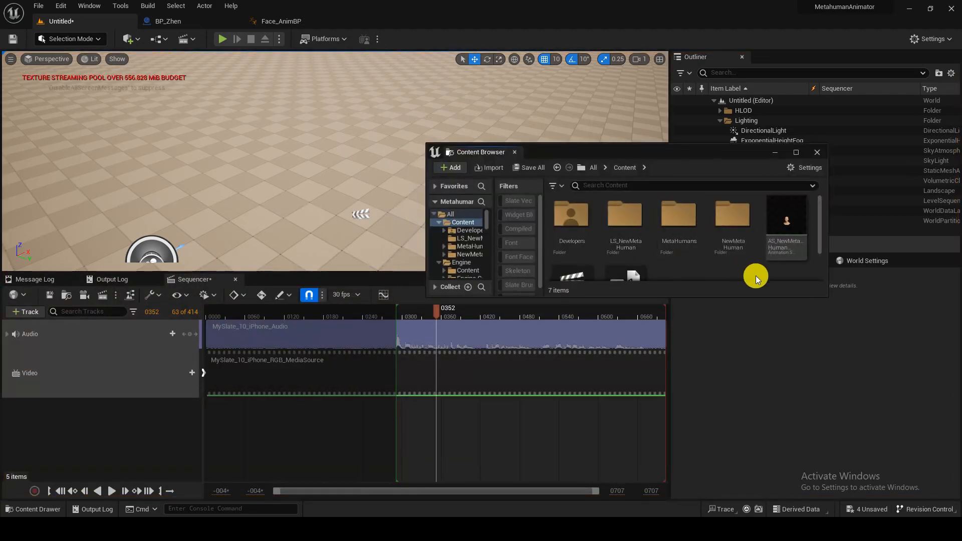
{"action": "left_click_drag", "start_coordinate": [828, 298], "coordinate": [954, 382]}
{"action": "left_click", "coordinate": [689, 236]}
{"action": "double_click", "coordinate": [689, 235]}
{"action": "left_click", "coordinate": [637, 239]}
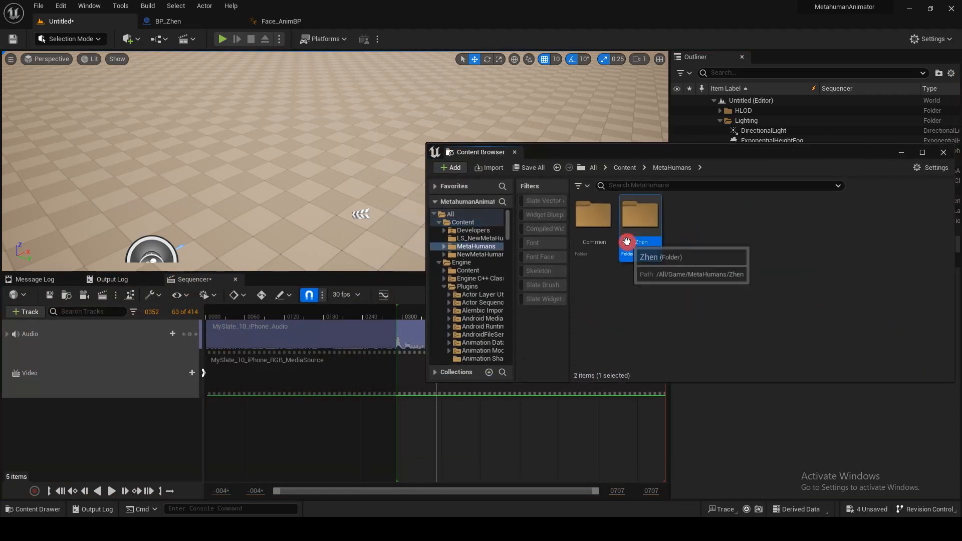
{"action": "double_click", "coordinate": [637, 239]}
- Add BP_Zhen to the sequence as a track and dock the Content Browser beside Sequencer
{"action": "left_click_drag", "start_coordinate": [919, 234], "coordinate": [37, 441]}
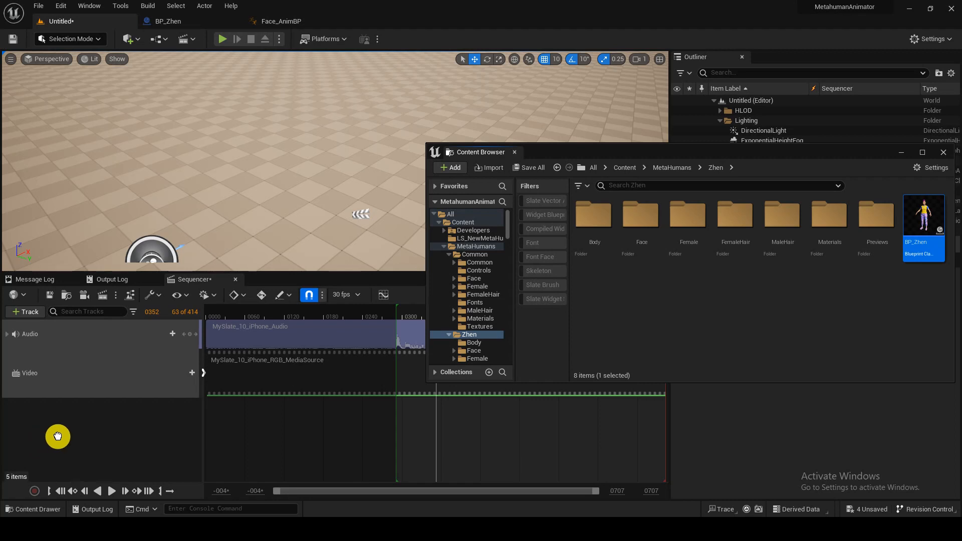
{"action": "left_click_drag", "start_coordinate": [58, 437], "coordinate": [60, 434]}
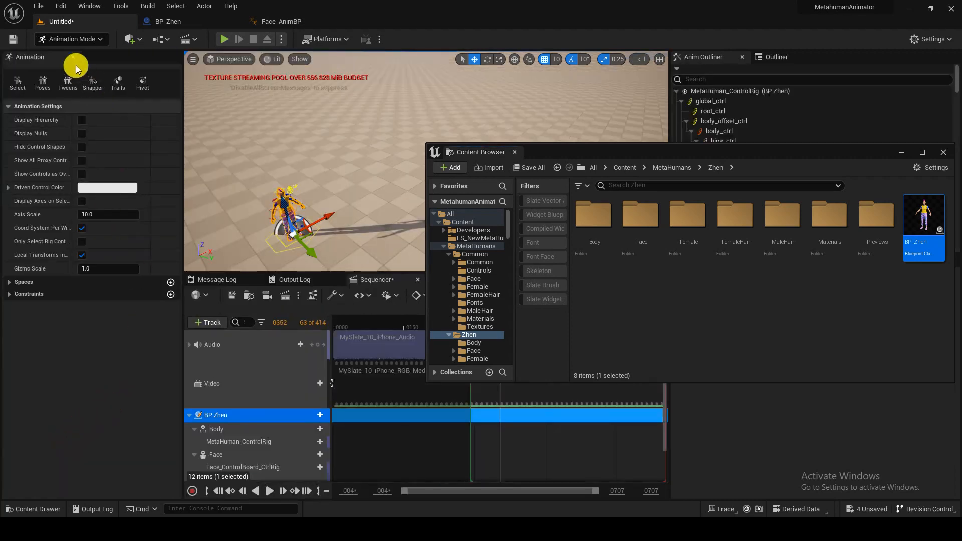
{"action": "left_click_drag", "start_coordinate": [560, 159], "coordinate": [536, 124]}
{"action": "left_click_drag", "start_coordinate": [468, 129], "coordinate": [494, 279]}
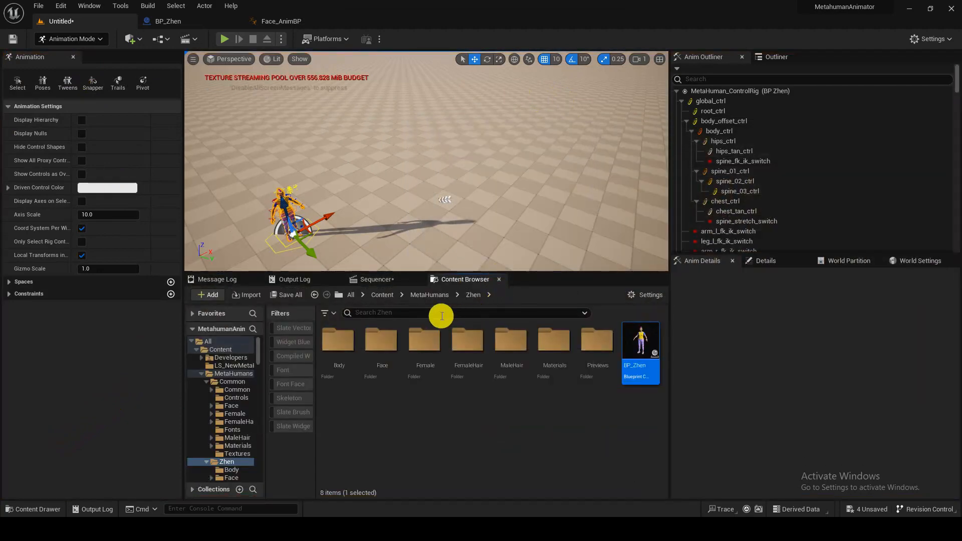
{"action": "left_click", "coordinate": [376, 280]}
{"action": "left_click_drag", "start_coordinate": [182, 344], "coordinate": [119, 340]}
- Fly the viewport round to frame Zhen's full body, clearing the arm control selection
{"action": "right_click_drag", "start_coordinate": [394, 162], "coordinate": [356, 239]}
{"action": "scroll", "coordinate": [357, 239], "scroll_direction": "down", "scroll_amount": 3}
{"action": "key", "text": "s"}
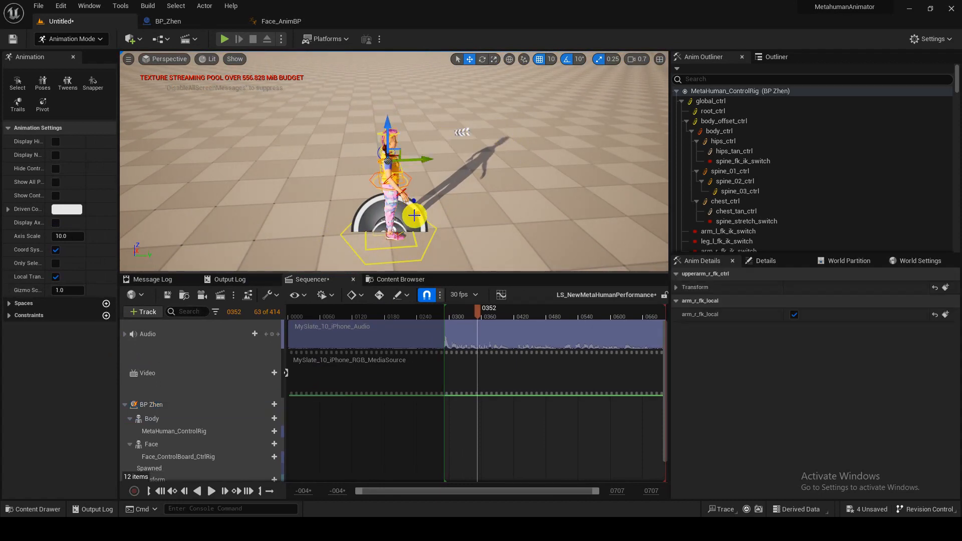
{"action": "right_click_drag", "start_coordinate": [488, 194], "coordinate": [361, 185]}
{"action": "right_click_drag", "start_coordinate": [525, 197], "coordinate": [486, 196]}
{"action": "key", "text": "s"}
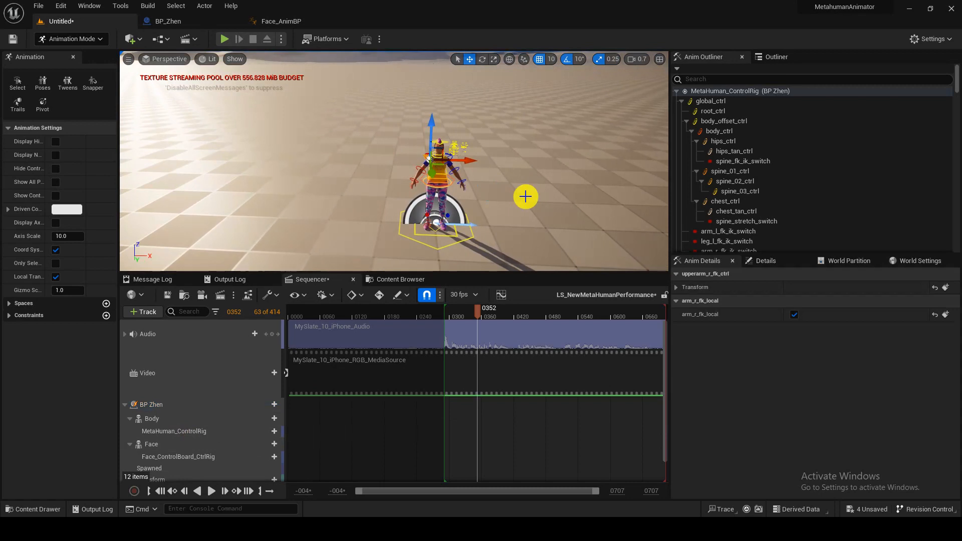
{"action": "left_click", "coordinate": [525, 197]}
{"action": "left_click_drag", "start_coordinate": [526, 197], "coordinate": [551, 208]}
- Re-dock the Details panel and select the DirectionalLight in the Outliner
{"action": "left_click", "coordinate": [780, 57]}
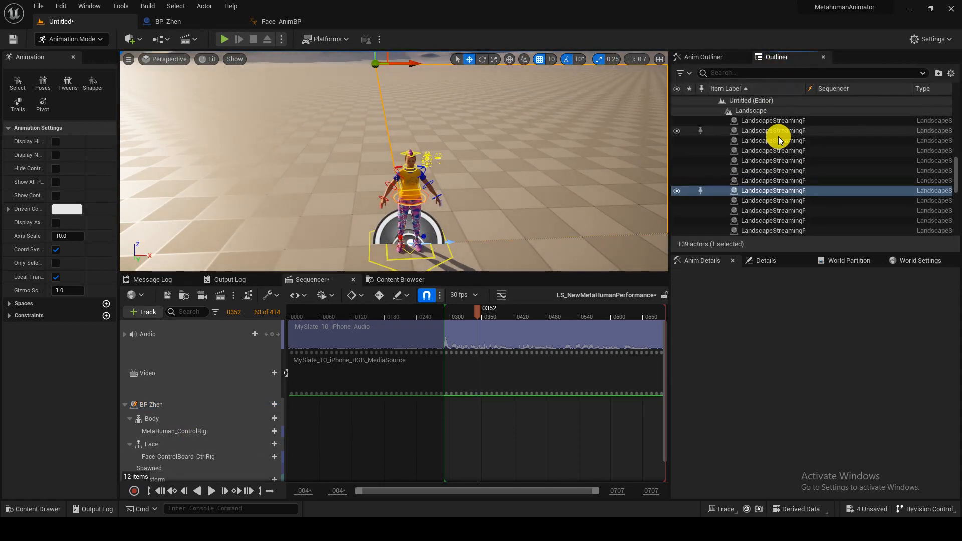
{"action": "scroll", "coordinate": [754, 170], "scroll_direction": "down", "scroll_amount": 1}
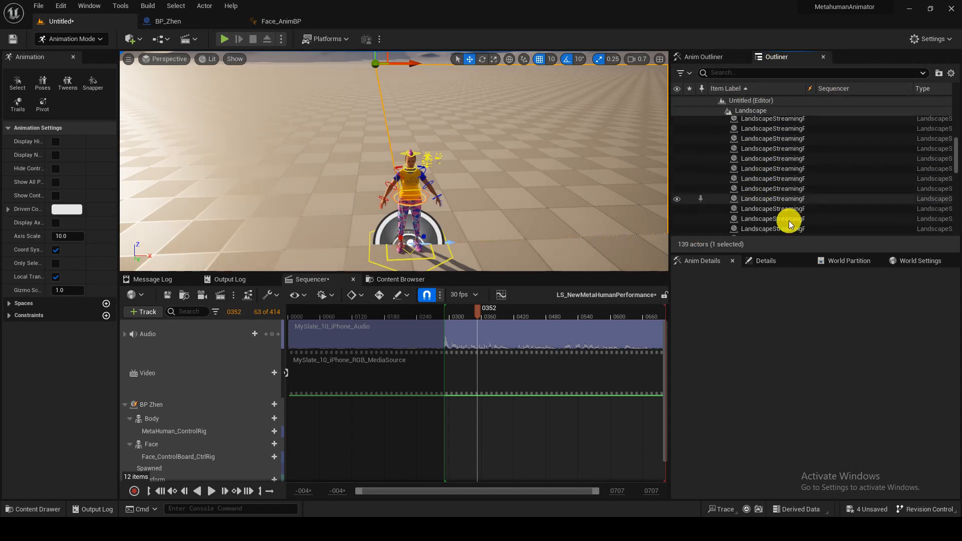
{"action": "left_click_drag", "start_coordinate": [763, 261], "coordinate": [812, 262]}
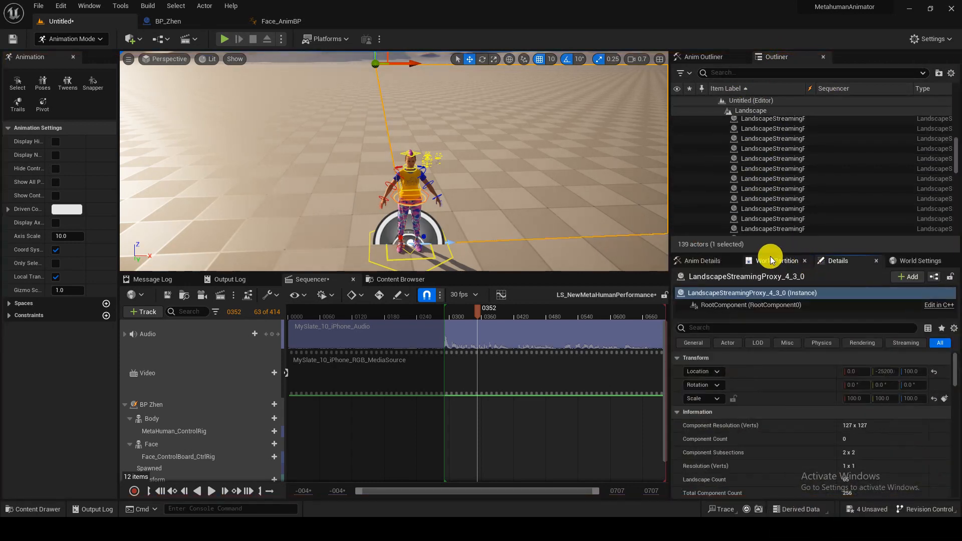
{"action": "left_click_drag", "start_coordinate": [954, 144], "coordinate": [952, 99]}
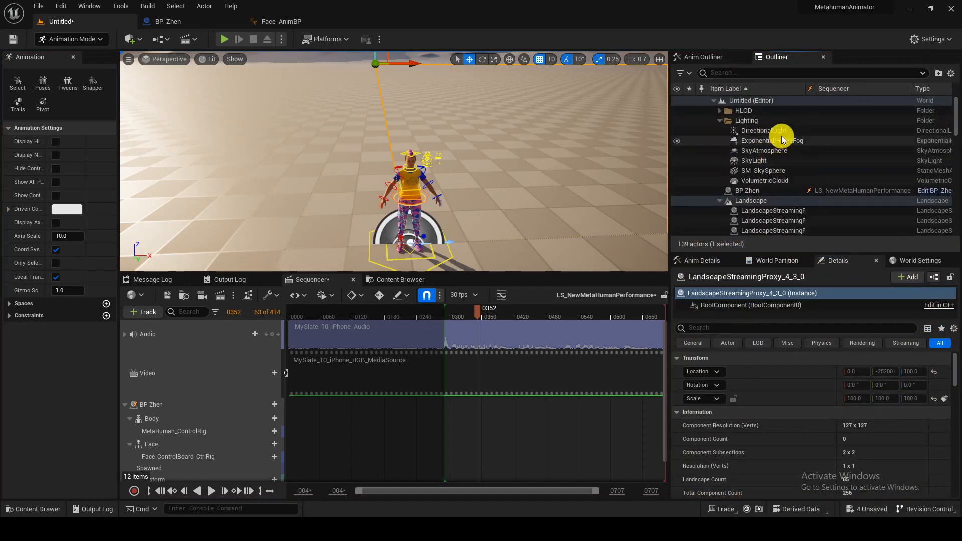
{"action": "left_click", "coordinate": [720, 132]}
{"action": "mouse_move", "coordinate": [609, 189]}
{"action": "right_mouse_down"}
{"action": "mouse_move", "coordinate": [571, 165]}
{"action": "mouse_move", "coordinate": [617, 198]}
{"action": "right_mouse_up"}
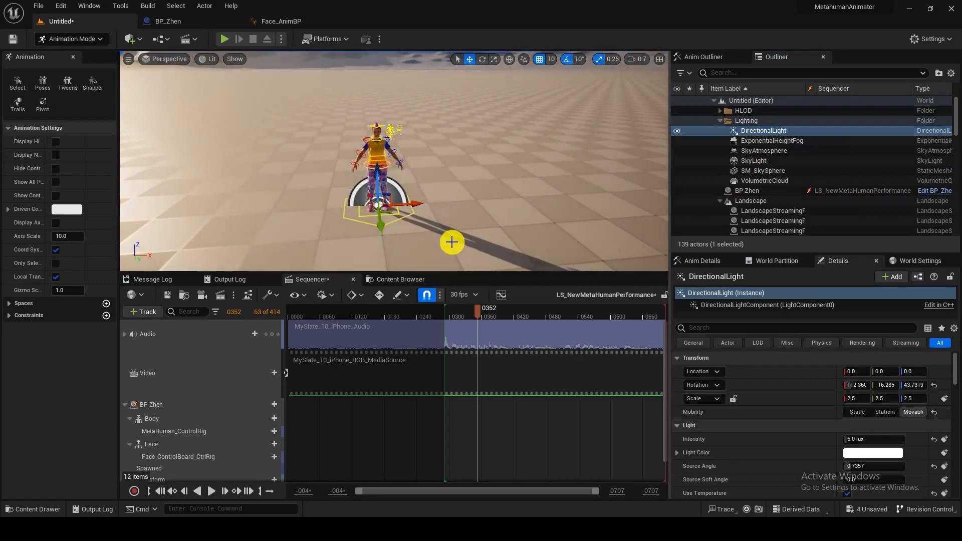
- Rotate the directional light to Z 273.73 so it lights Zhen from the front
{"action": "key", "text": "e"}
{"action": "left_click_drag", "start_coordinate": [350, 231], "coordinate": [129, 113]}
{"action": "key", "text": "w"}
{"action": "mouse_move", "coordinate": [130, 113]}
{"action": "right_mouse_down"}
{"action": "mouse_move", "coordinate": [87, 86]}
{"action": "mouse_move", "coordinate": [137, 107]}
{"action": "right_mouse_up"}
- Fly the viewport round to frame Zhen's lit face
{"action": "key", "text": "g"}
{"action": "right_click_drag", "start_coordinate": [365, 169], "coordinate": [344, 159]}
{"action": "key", "text": "w"}
{"action": "scroll", "coordinate": [364, 170], "scroll_direction": "down", "scroll_amount": 3}
{"action": "key", "text": "s"}
{"action": "key", "text": "d"}
{"action": "key", "text": "w"}
{"action": "right_click_drag", "start_coordinate": [473, 190], "coordinate": [472, 238]}
{"action": "key", "text": "w"}
{"action": "key", "text": "s"}
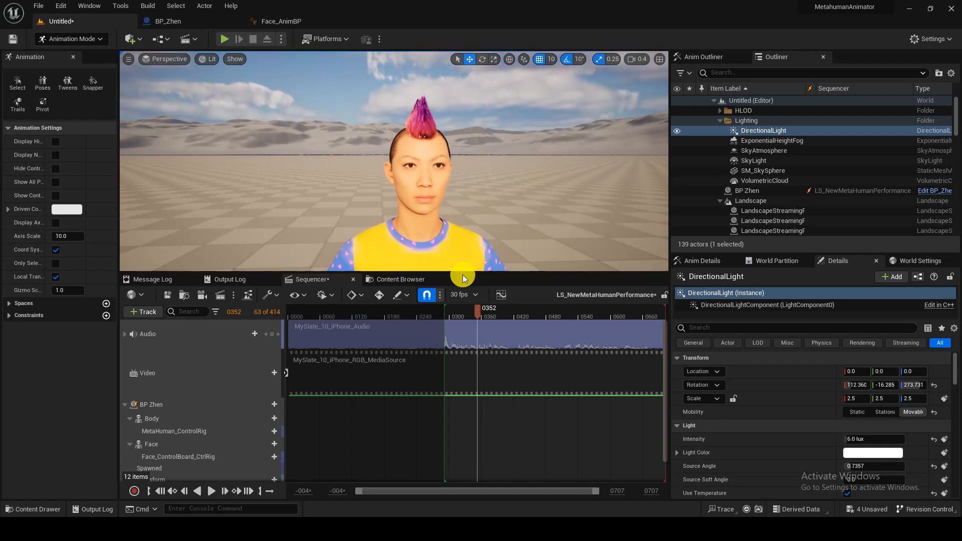
- Delete the Body control rig and Face_ControlBoard_CtrlRig tracks from BP Zhen
{"action": "left_click_drag", "start_coordinate": [462, 274], "coordinate": [453, 294]}
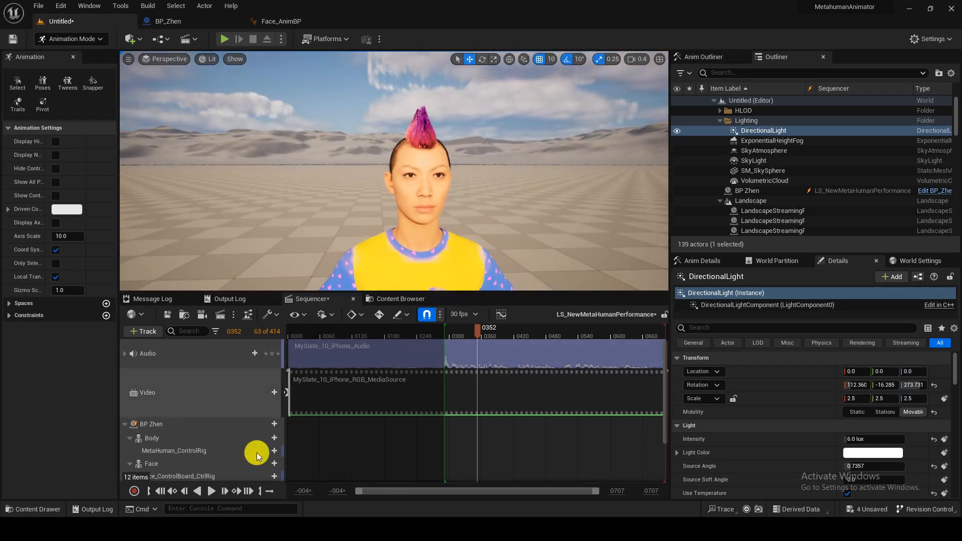
{"action": "scroll", "coordinate": [211, 441], "scroll_direction": "down", "scroll_amount": 1}
{"action": "left_click", "coordinate": [185, 420]}
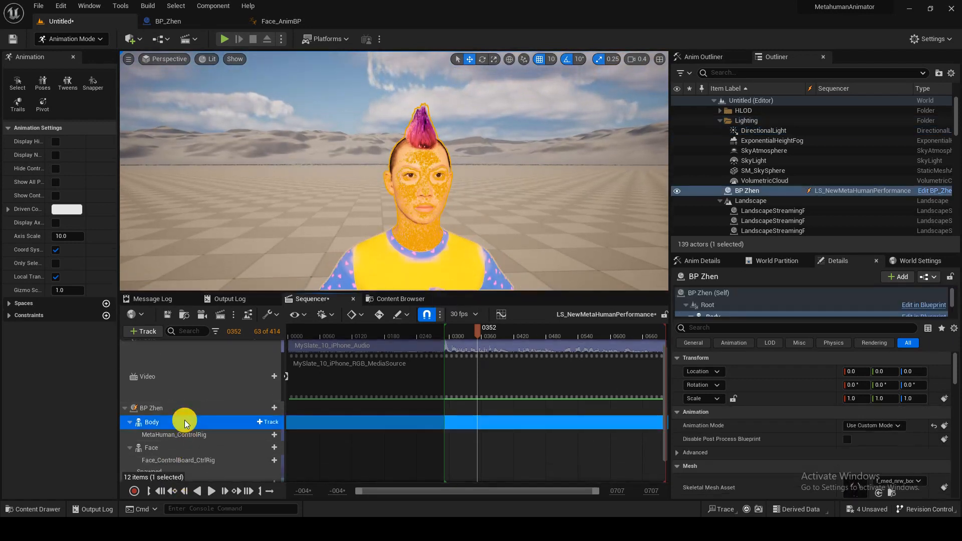
{"action": "key", "text": "Delete"}
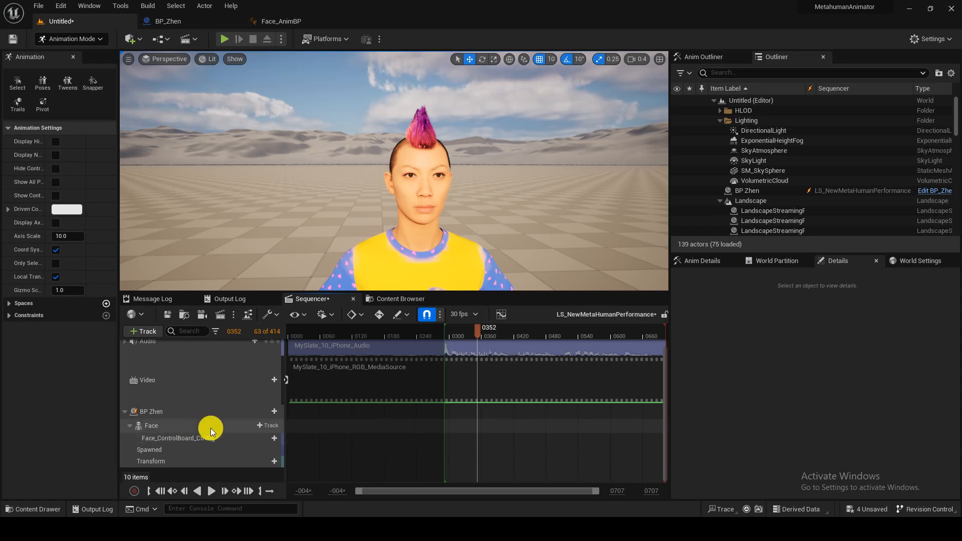
{"action": "left_click", "coordinate": [221, 443]}
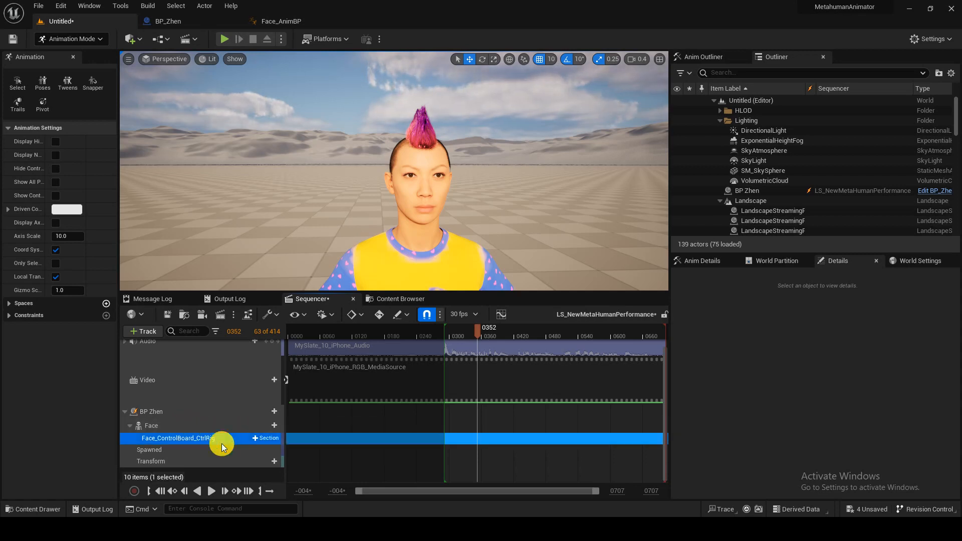
{"action": "key", "text": "Delete"}
- Give Face an Animation track with AS_NewMetaHumanPerformance and play the sequence
{"action": "left_click", "coordinate": [246, 438]}
{"action": "left_click", "coordinate": [267, 437]}
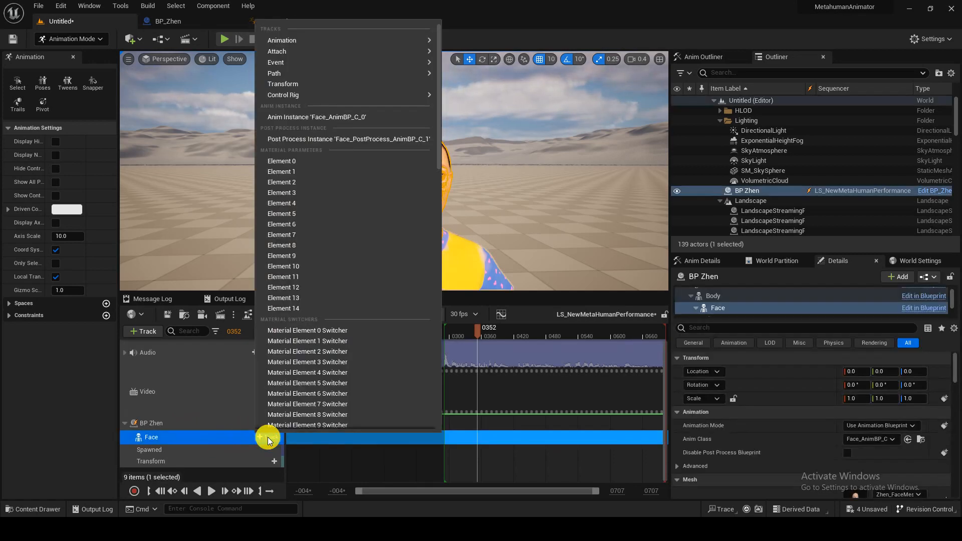
{"action": "mouse_move", "coordinate": [397, 39]}
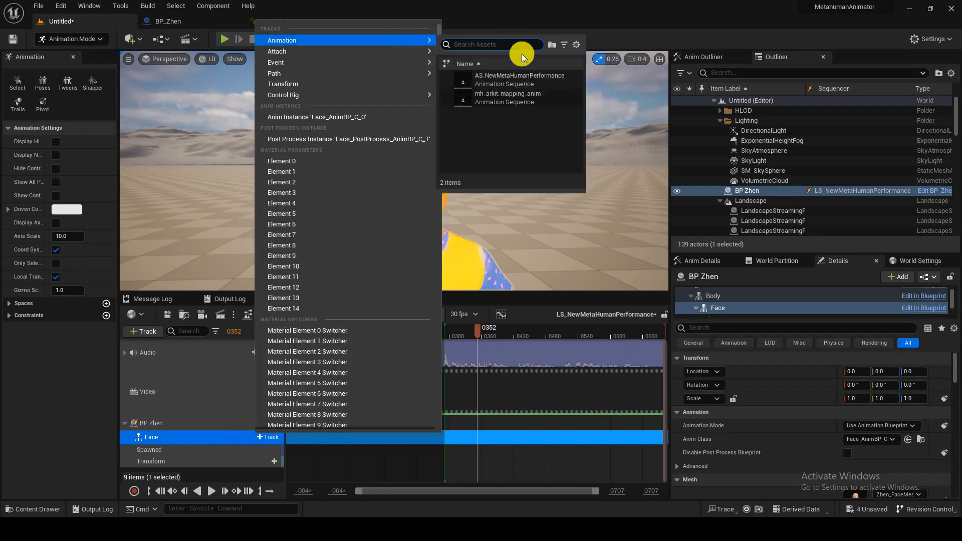
{"action": "left_click", "coordinate": [524, 80]}
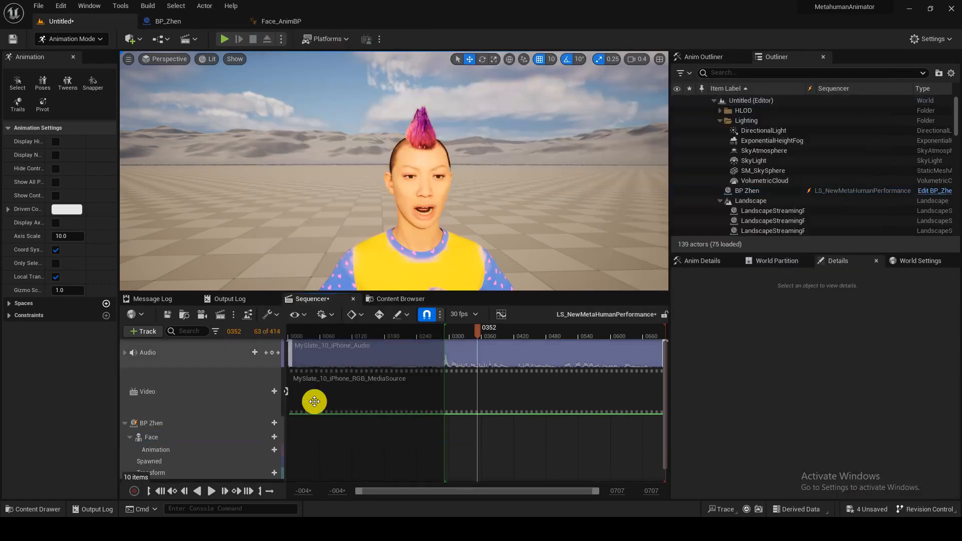
{"action": "left_click", "coordinate": [211, 495]}
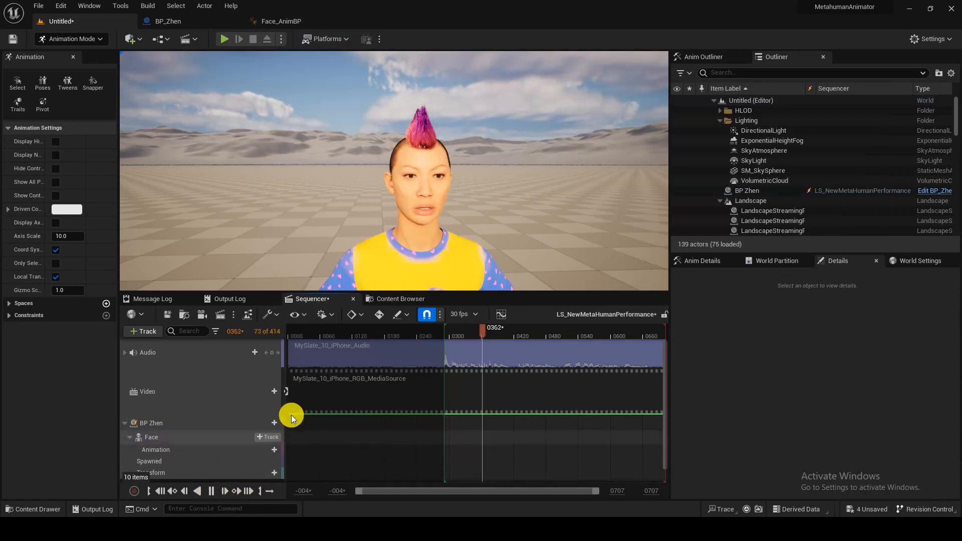
- Fly the viewport camera in close to Zhen's face during playback
{"action": "key", "text": "w"}
{"action": "mouse_move", "coordinate": [516, 262]}
{"action": "right_mouse_down"}
{"action": "mouse_move", "coordinate": [536, 256]}
{"action": "mouse_move", "coordinate": [518, 249]}
{"action": "mouse_move", "coordinate": [519, 263]}
{"action": "right_mouse_up"}
{"action": "key", "text": "s"}
{"action": "key", "text": "w"}
{"action": "key", "text": "s"}
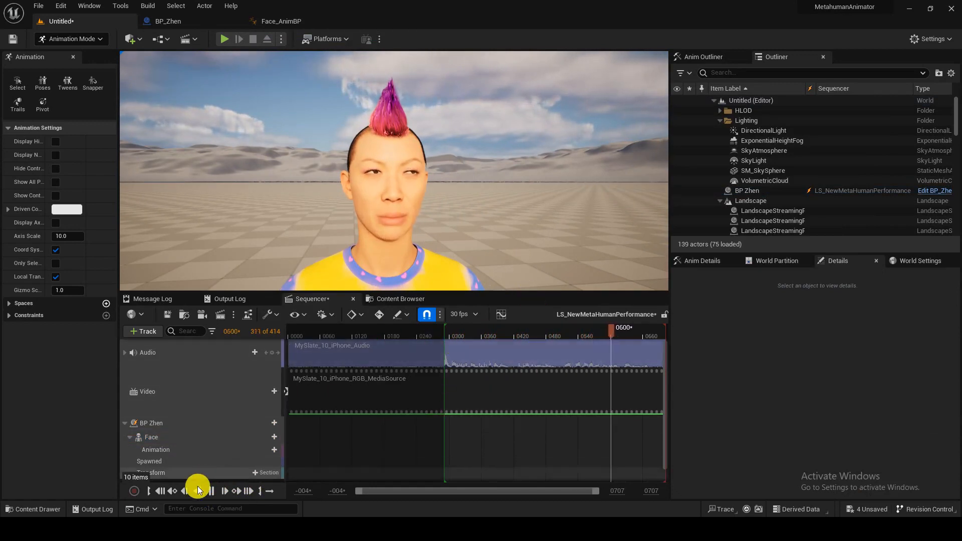
- Pause, return the playhead to the start, and scrub through the face animation
{"action": "left_click", "coordinate": [211, 491]}
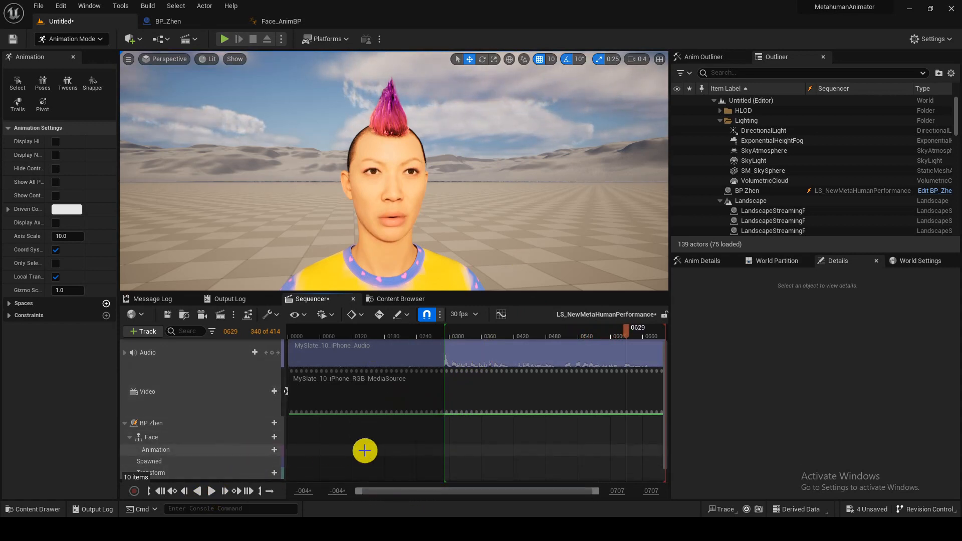
{"action": "left_click_drag", "start_coordinate": [477, 335], "coordinate": [265, 324]}
{"action": "left_click_drag", "start_coordinate": [333, 333], "coordinate": [305, 334]}
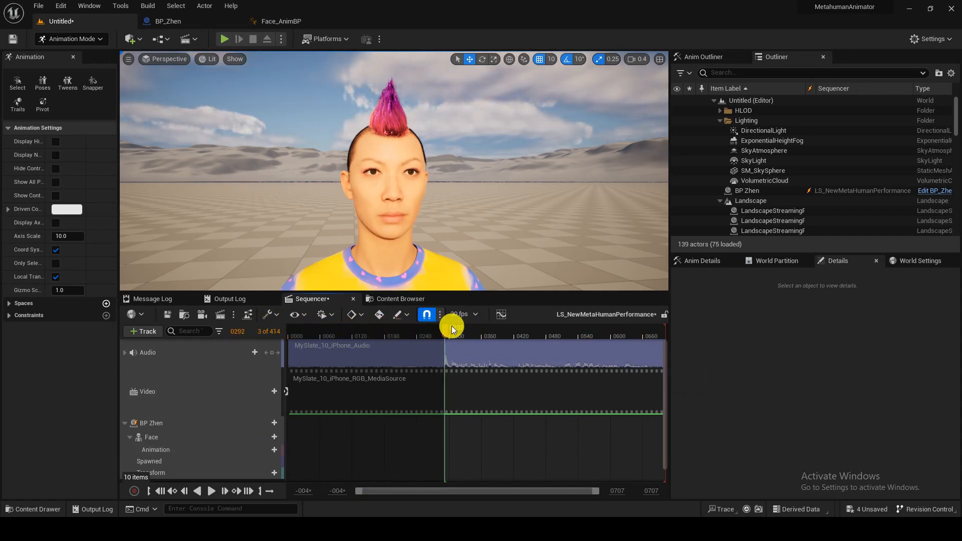
{"action": "left_click_drag", "start_coordinate": [462, 329], "coordinate": [424, 326]}
{"action": "scroll", "coordinate": [230, 447], "scroll_direction": "down", "scroll_amount": 1}
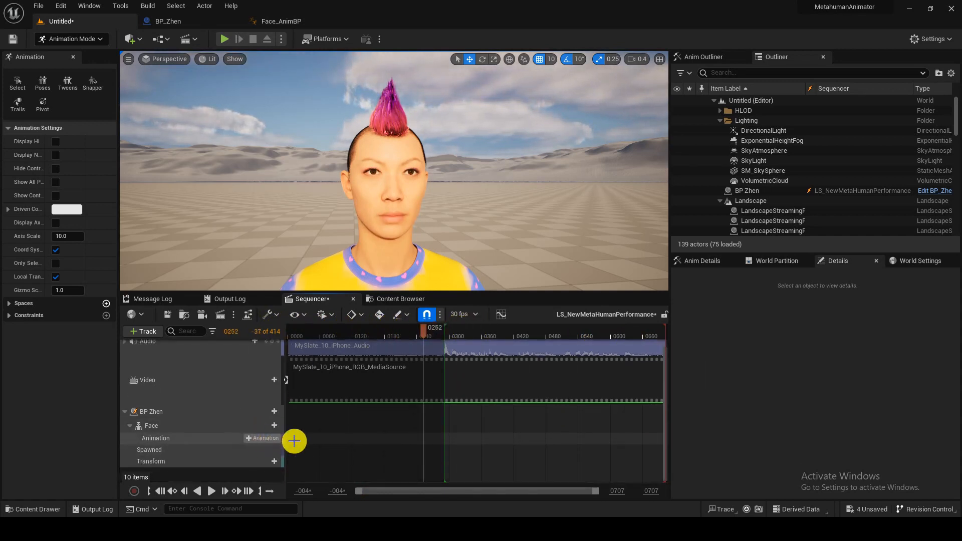
- Apply the second animation sequence to Zhen's face with the playhead at frame 291
{"action": "left_click", "coordinate": [275, 443]}
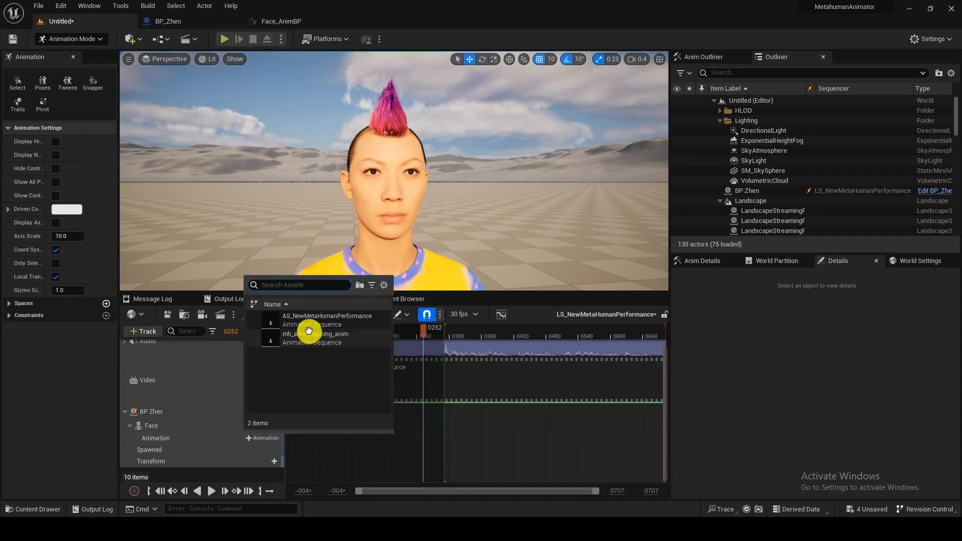
{"action": "left_click_drag", "start_coordinate": [424, 331], "coordinate": [445, 334]}
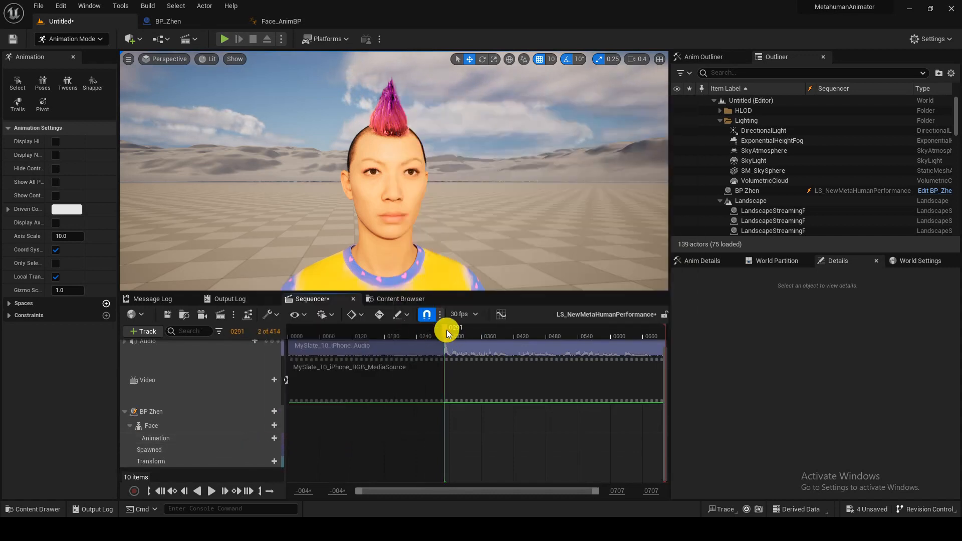
{"action": "left_click", "coordinate": [264, 438]}
{"action": "left_click", "coordinate": [312, 337]}
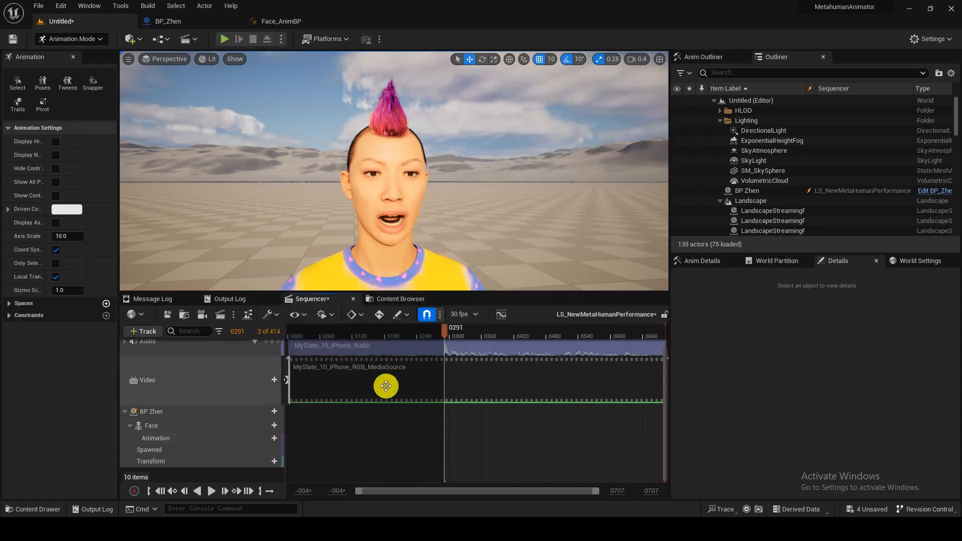
- Delete Face's Animation track, preview playback, and return the playhead to frame 289
{"action": "left_click", "coordinate": [216, 440]}
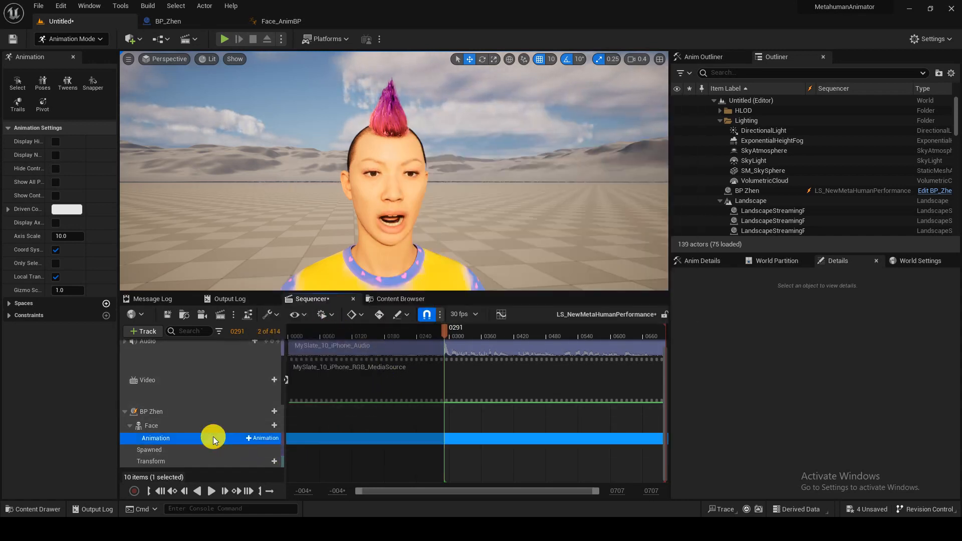
{"action": "key", "text": "Delete"}
{"action": "left_click", "coordinate": [213, 438]}
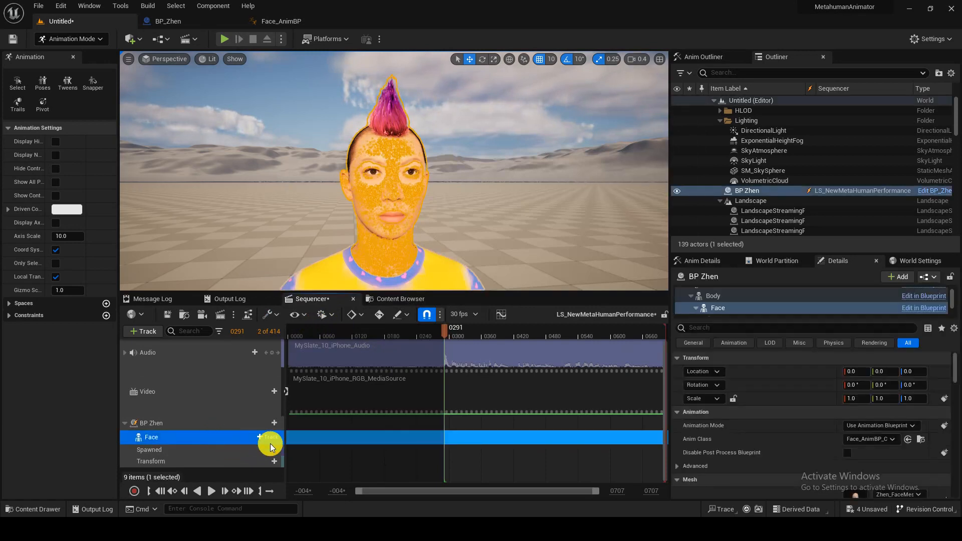
{"action": "left_click", "coordinate": [211, 491]}
{"action": "left_click", "coordinate": [211, 491]}
{"action": "left_click_drag", "start_coordinate": [445, 330], "coordinate": [443, 331]}
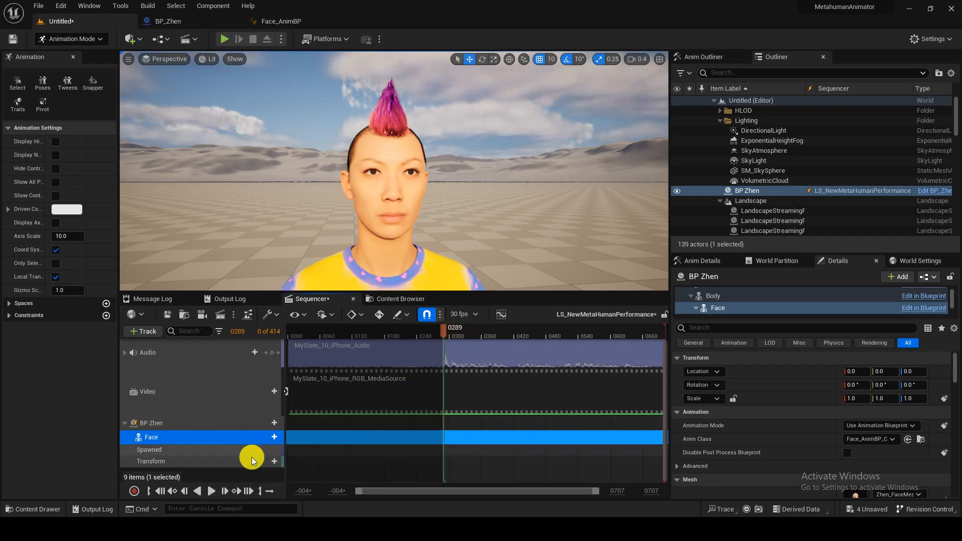
- Add a new Animation track under Face, select it, and widen the viewport and sequencer area
{"action": "left_click", "coordinate": [267, 437]}
{"action": "mouse_move", "coordinate": [376, 52]}
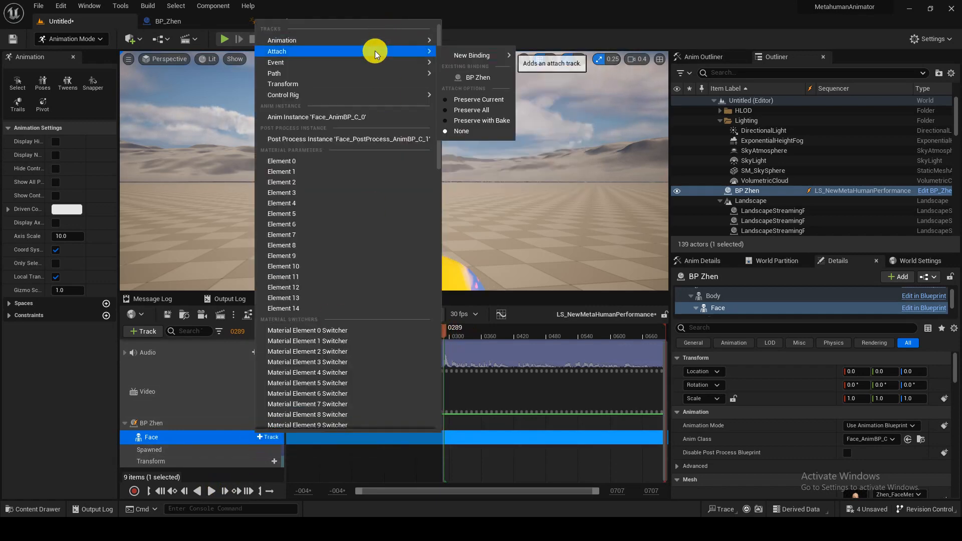
{"action": "mouse_move", "coordinate": [410, 40]}
{"action": "left_click", "coordinate": [486, 78]}
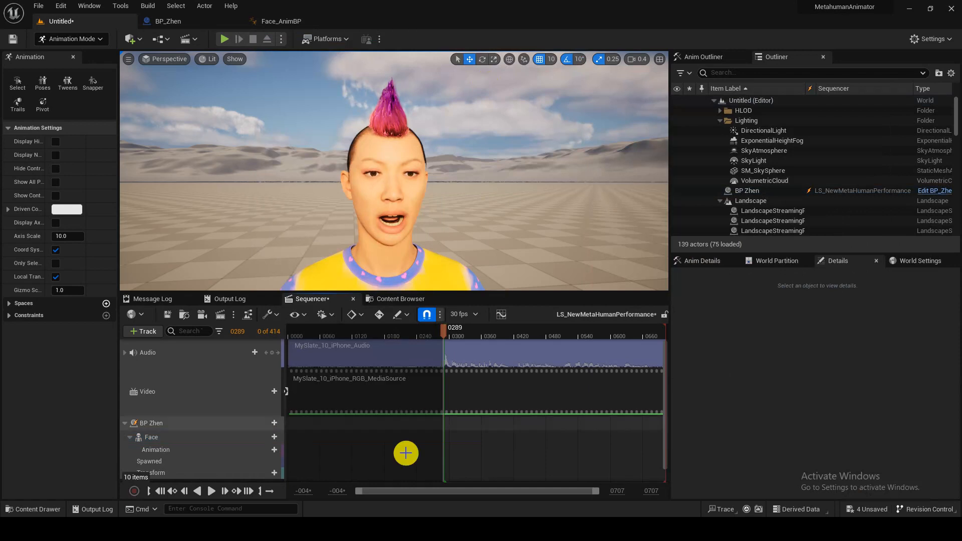
{"action": "scroll", "coordinate": [238, 434], "scroll_direction": "down", "scroll_amount": 1}
{"action": "left_click", "coordinate": [201, 437]}
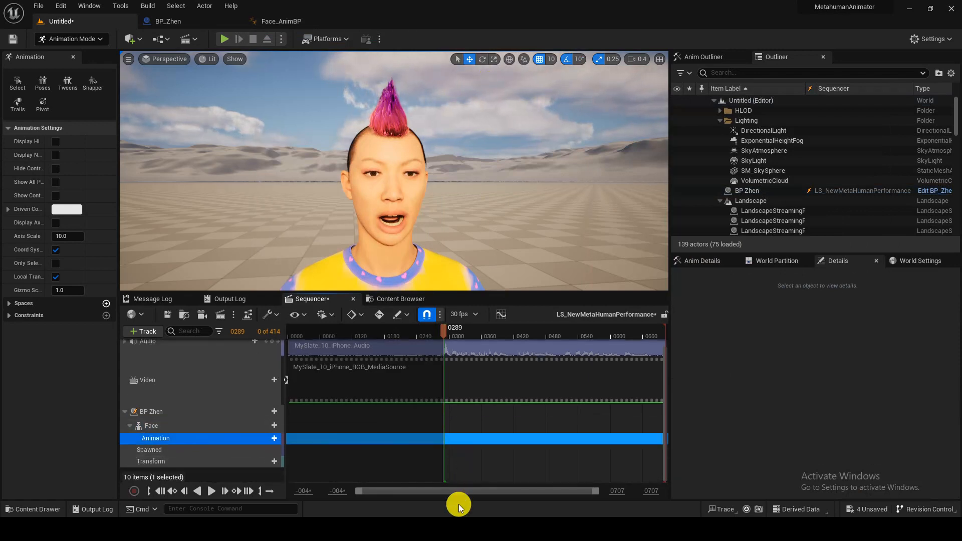
{"action": "left_click_drag", "start_coordinate": [670, 377], "coordinate": [882, 382]}
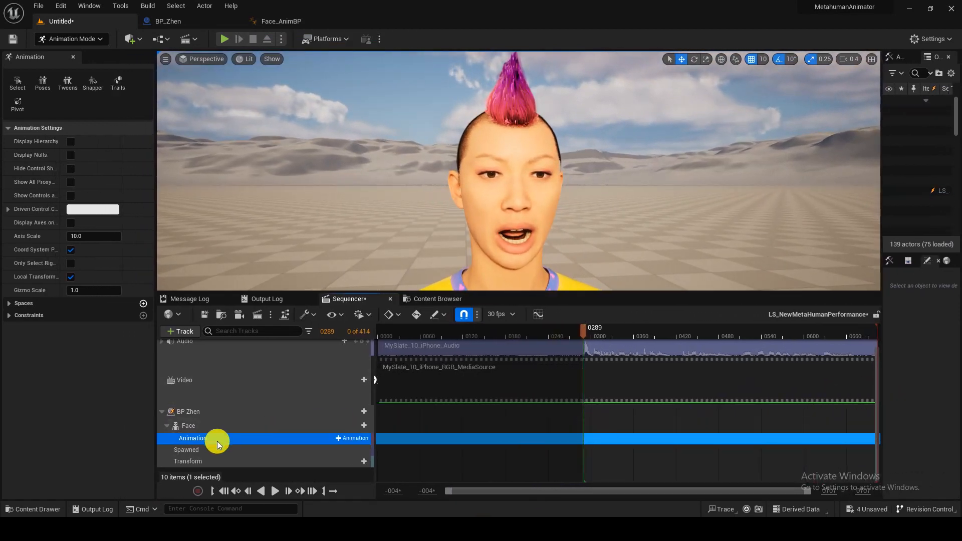
- Assign AS_NewMetaHumanPerformance to Face's Animation track
{"action": "left_click", "coordinate": [351, 438]}
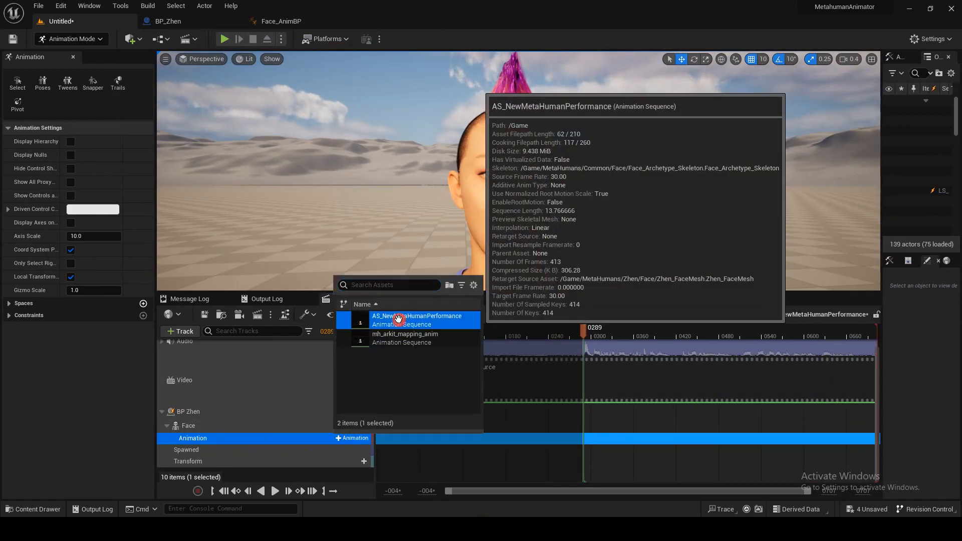
{"action": "left_click", "coordinate": [543, 379]}
{"action": "scroll", "coordinate": [508, 443], "scroll_direction": "up", "scroll_amount": 1}
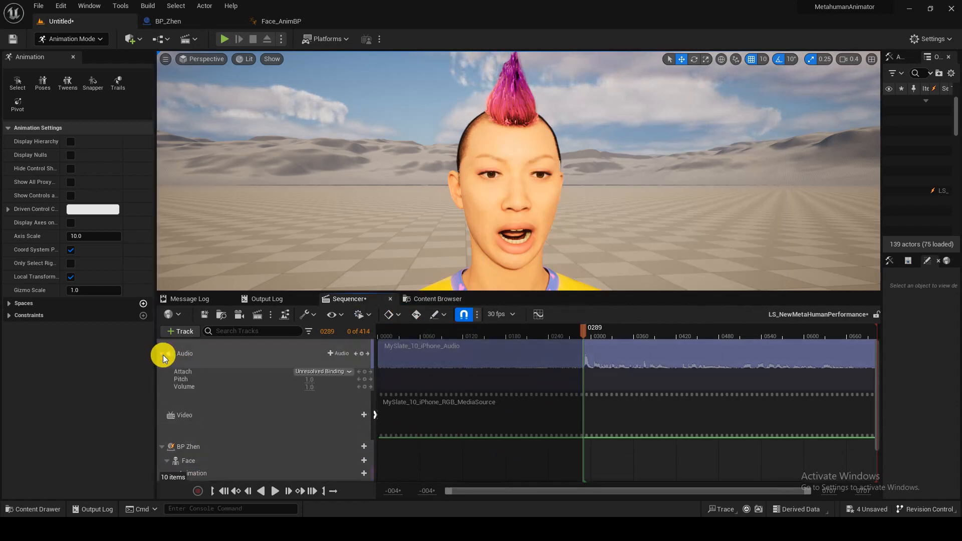
{"action": "scroll", "coordinate": [166, 431], "scroll_direction": "down", "scroll_amount": 1}
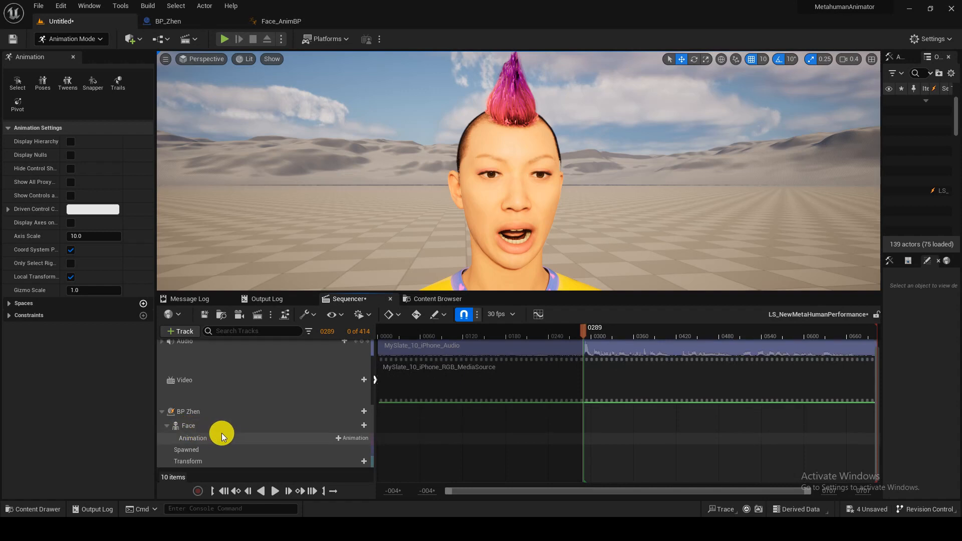
- Pick an animation for the Face Animation track again and preview it with Space
{"action": "left_click", "coordinate": [220, 439]}
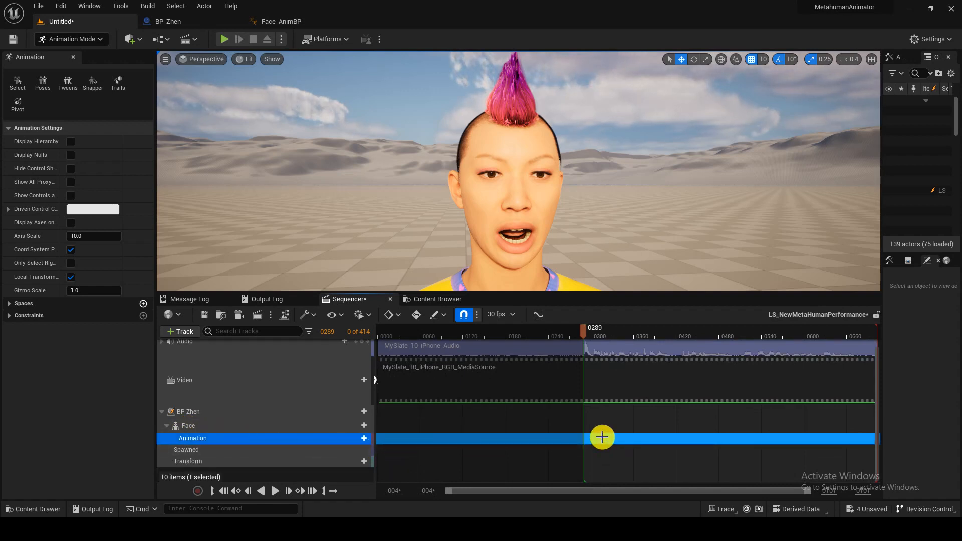
{"action": "left_click", "coordinate": [364, 438]}
{"action": "left_click", "coordinate": [417, 330]}
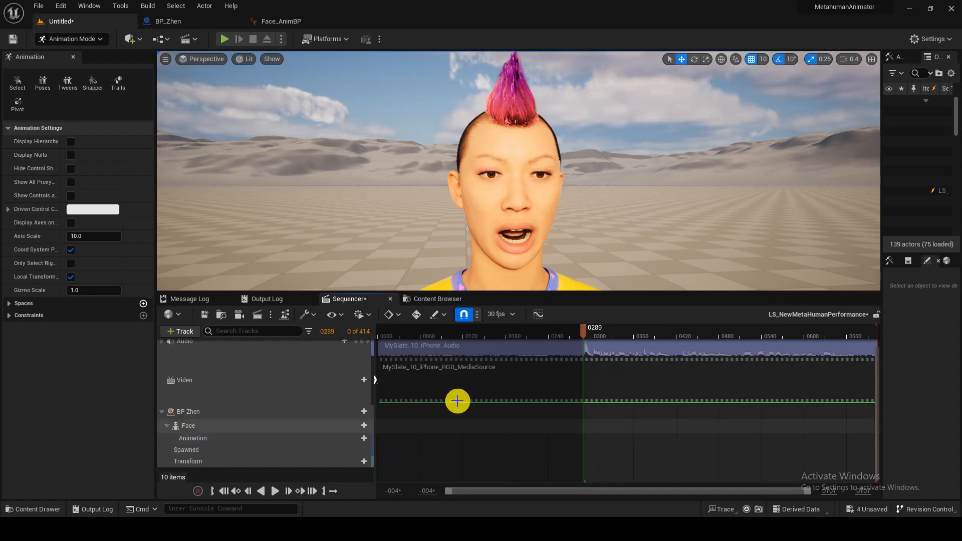
{"action": "key", "text": "space"}
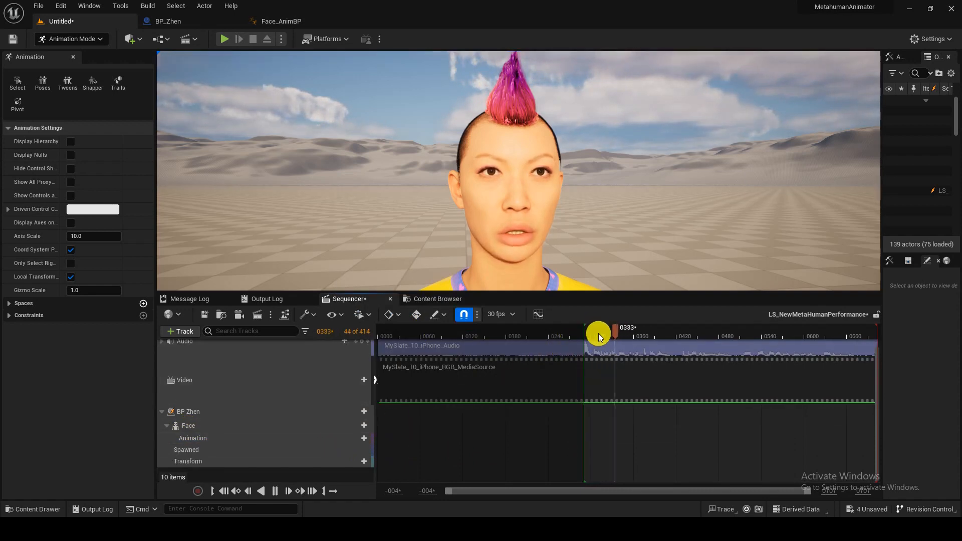
{"action": "key", "text": "space"}
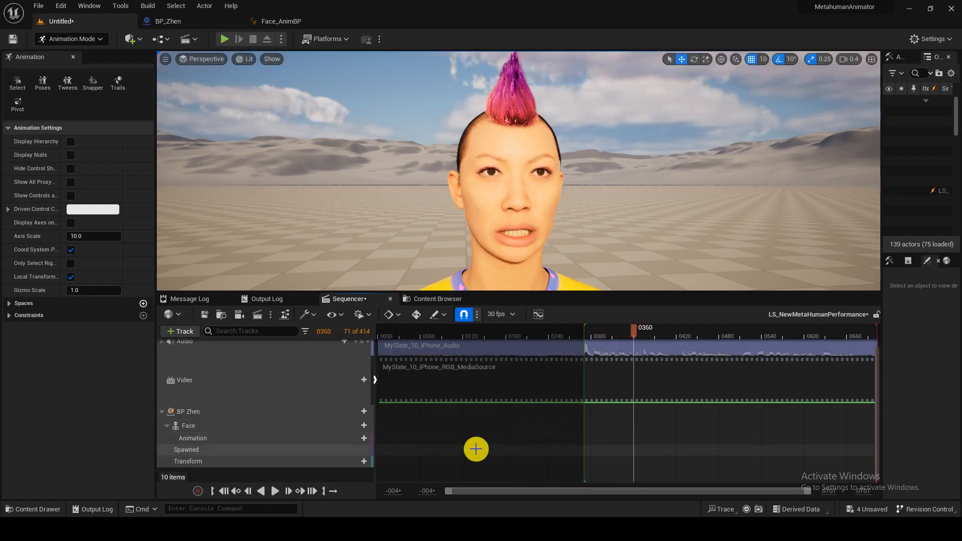
- Collapse the Face track and the BP Zhen track group
{"action": "left_click", "coordinate": [605, 439]}
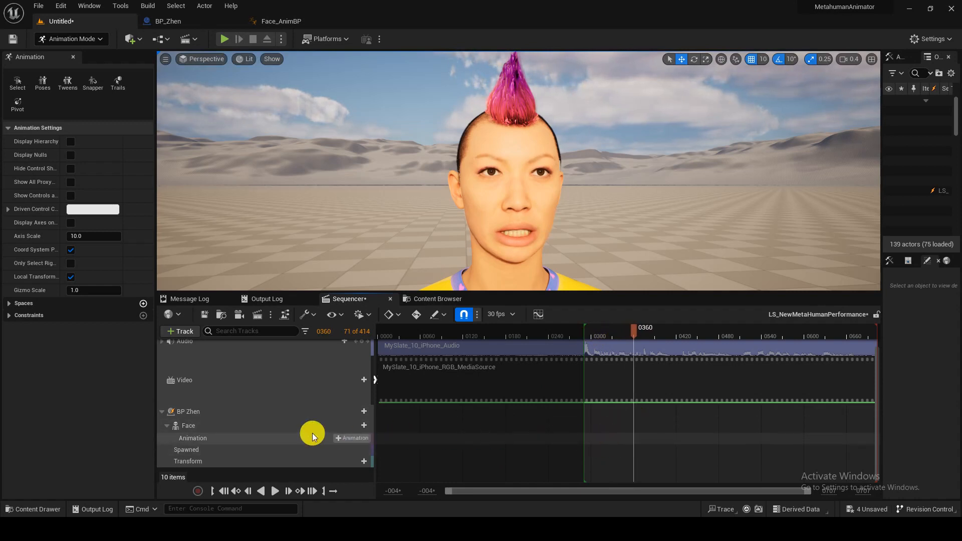
{"action": "left_click", "coordinate": [167, 426]}
{"action": "left_click", "coordinate": [163, 424]}
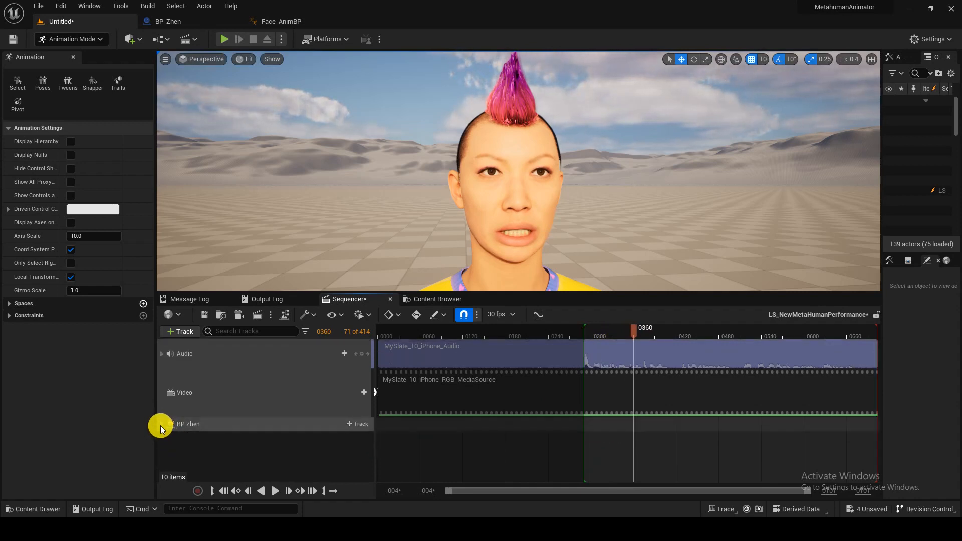
- Expand BP Zhen and Face, then play from about frame 284 with the viewport enlarged over the sequencer
{"action": "left_click", "coordinate": [161, 425]}
{"action": "left_click", "coordinate": [167, 437]}
{"action": "left_click", "coordinate": [241, 452]}
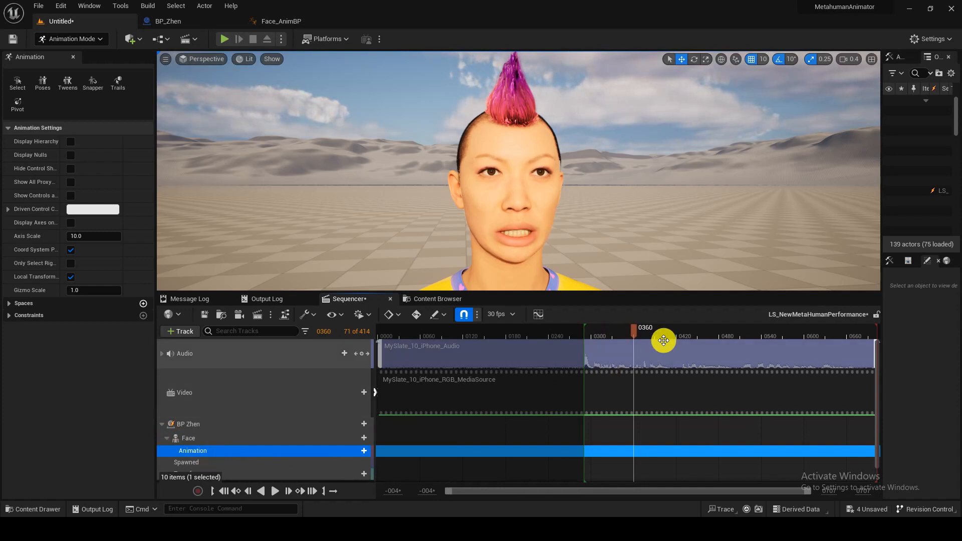
{"action": "left_click_drag", "start_coordinate": [632, 329], "coordinate": [580, 325]}
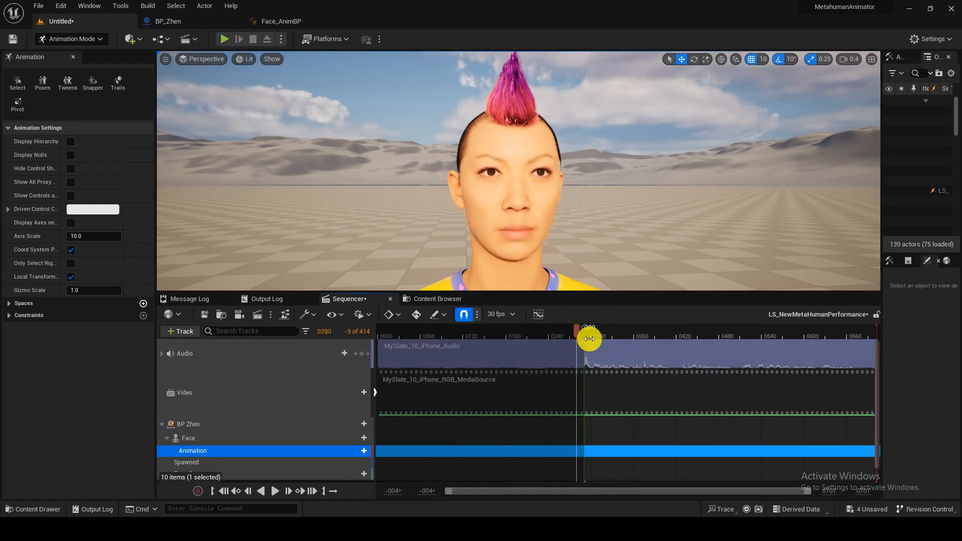
{"action": "key", "text": "space"}
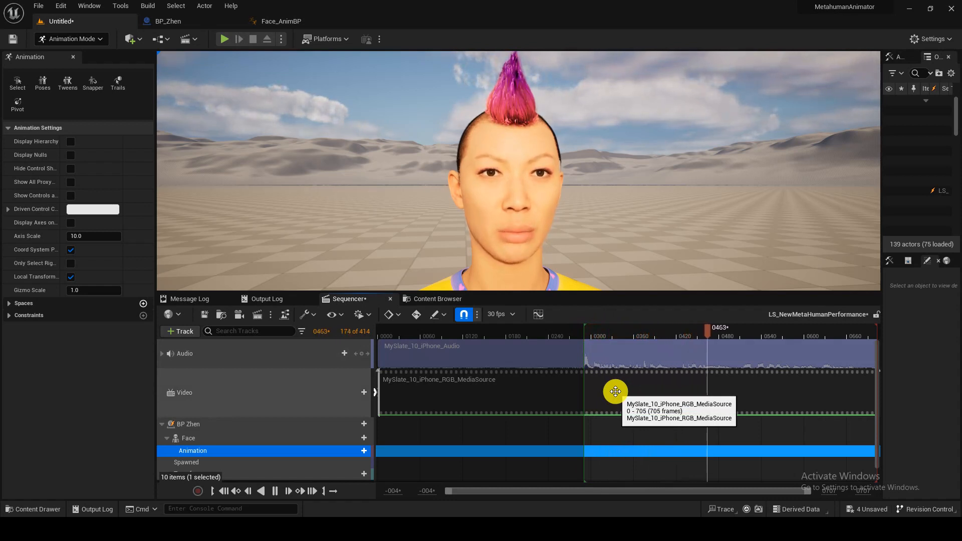
{"action": "left_click_drag", "start_coordinate": [634, 293], "coordinate": [618, 361]}
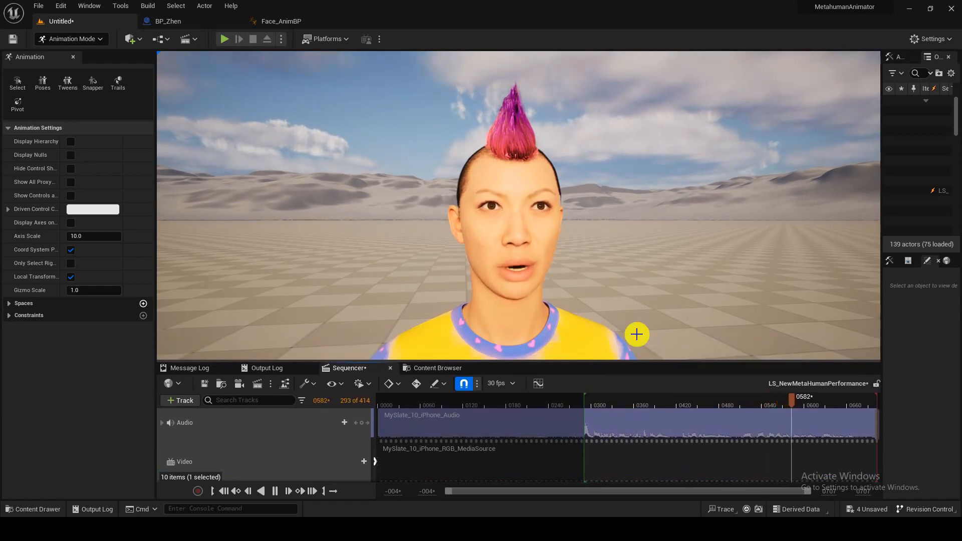